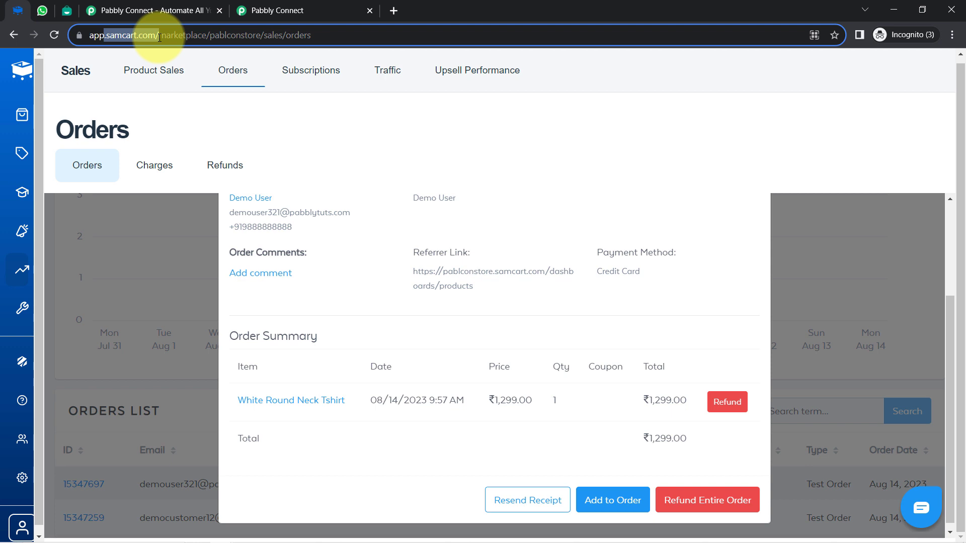
# Switch to WhatsApp Web and review the refund message's customer name, refund amount and product name.
pyautogui.click(124, 121)
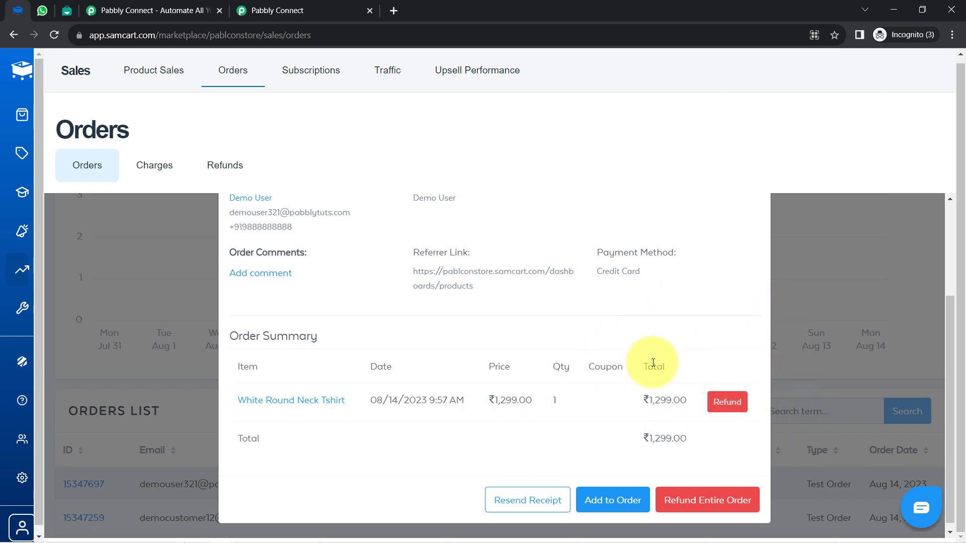
pyautogui.click(42, 11)
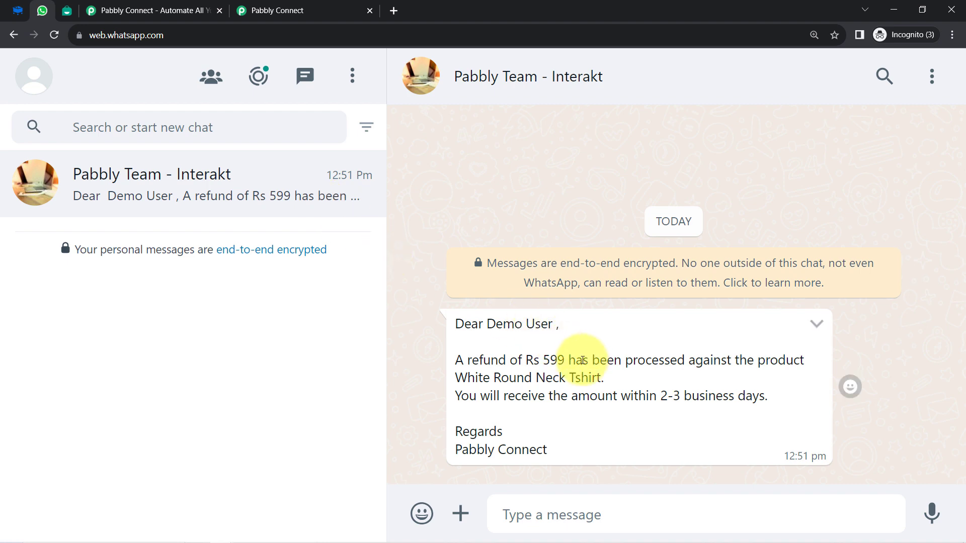
pyautogui.moveTo(578, 360); pyautogui.dragTo(718, 364)
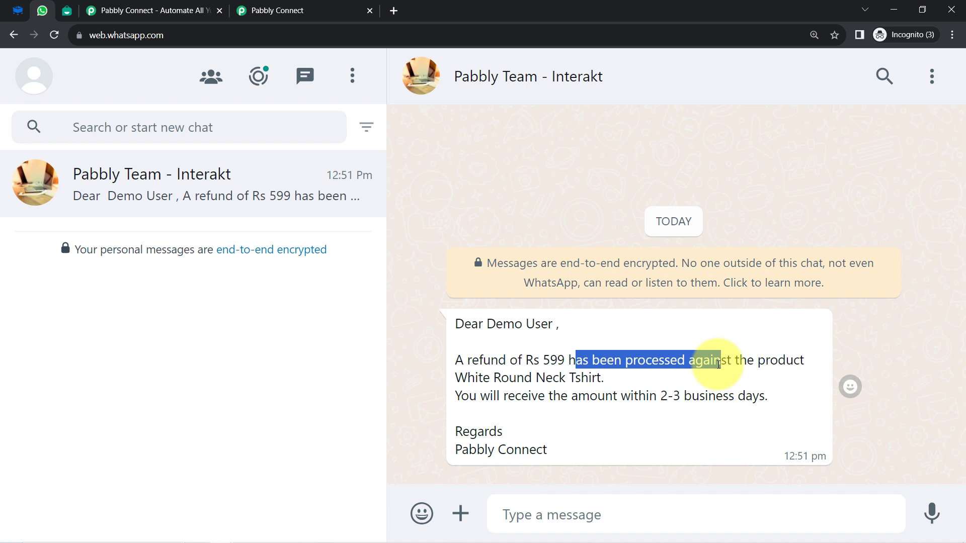
pyautogui.moveTo(503, 324); pyautogui.dragTo(549, 324)
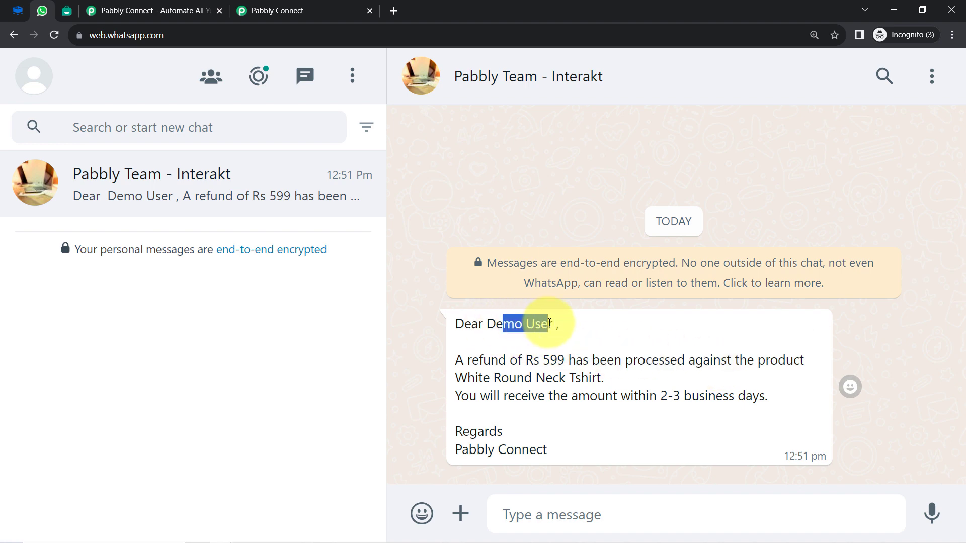
pyautogui.moveTo(534, 361); pyautogui.dragTo(562, 356)
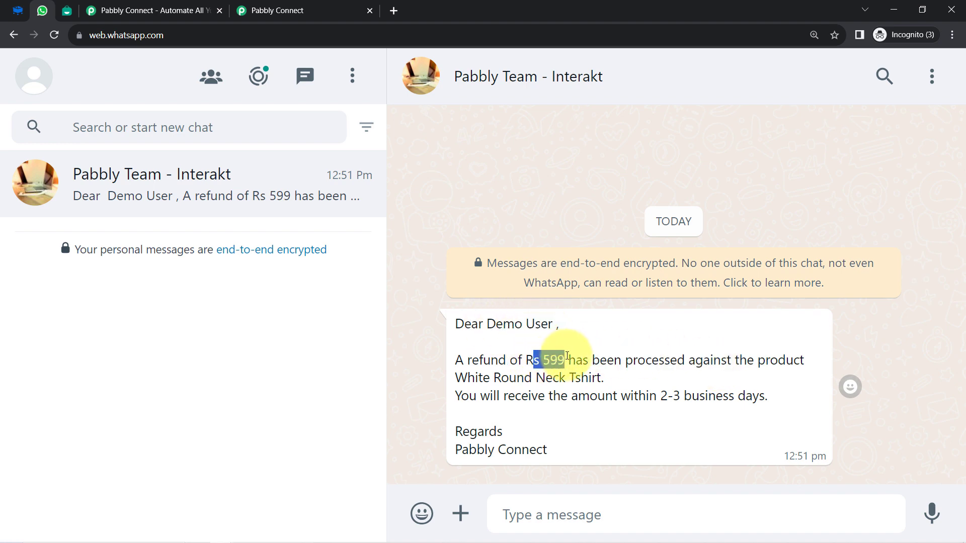
pyautogui.moveTo(455, 378); pyautogui.dragTo(588, 382)
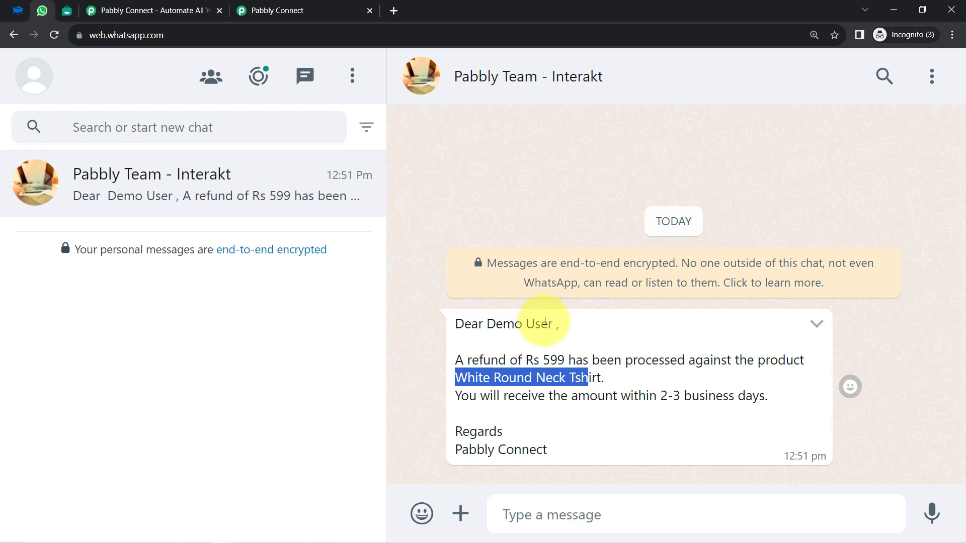
pyautogui.click(500, 325)
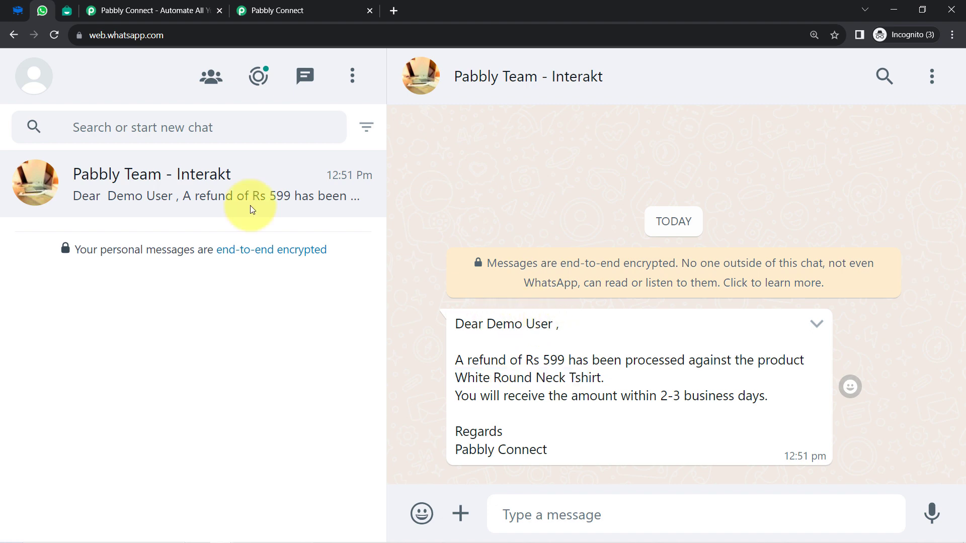
# View the order details in SamCart and the WhatsApp template library in Interakt, the two applications to connect.
pyautogui.click(21, 8)
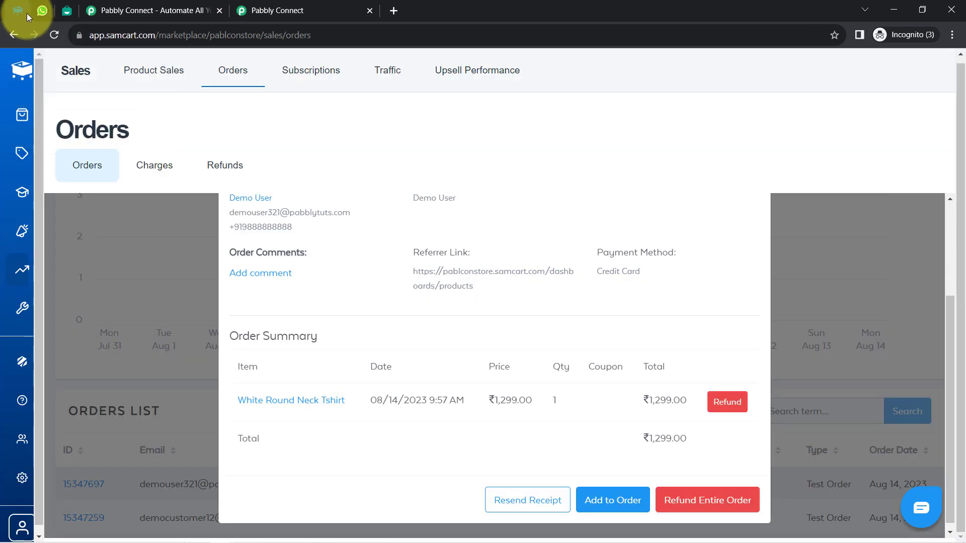
pyautogui.moveTo(36, 17)
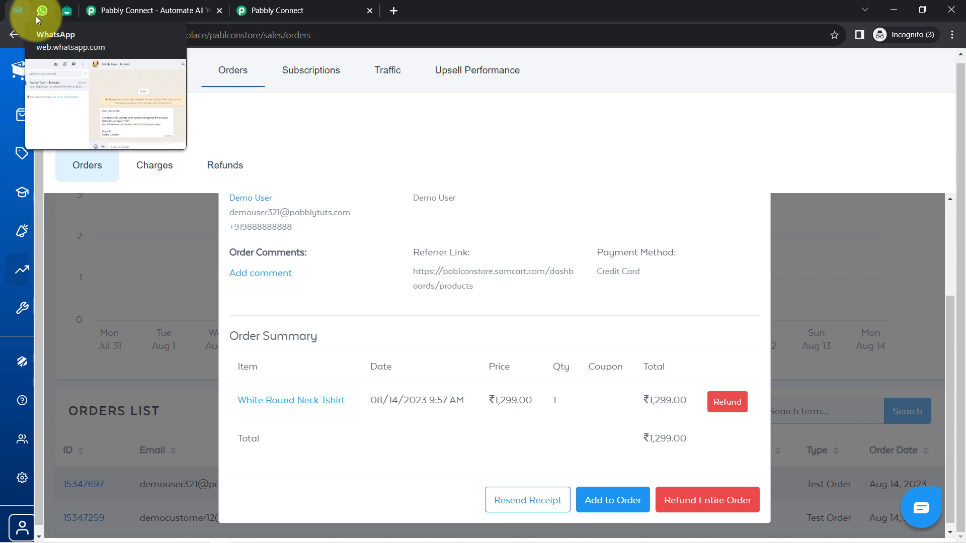
pyautogui.click(67, 10)
pyautogui.moveTo(148, 34); pyautogui.dragTo(191, 35)
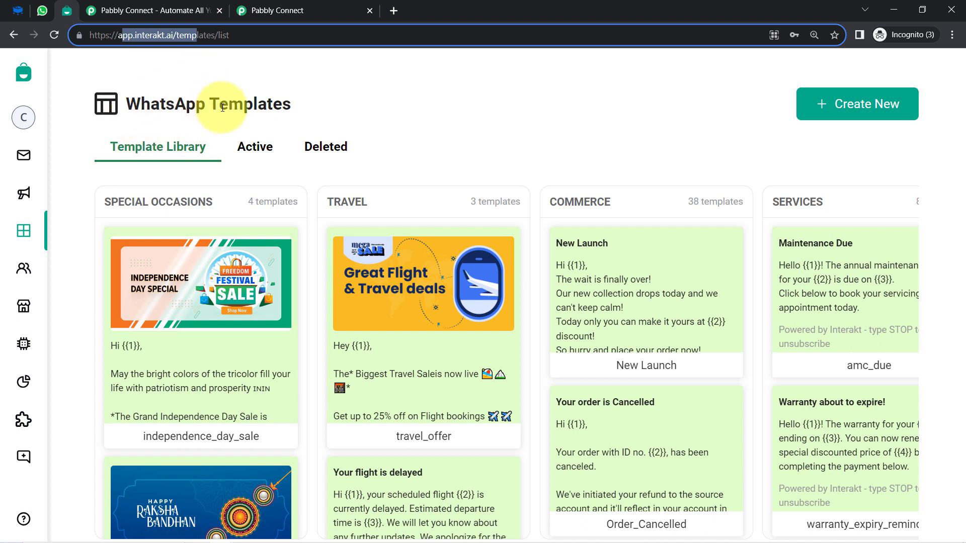
pyautogui.click(18, 10)
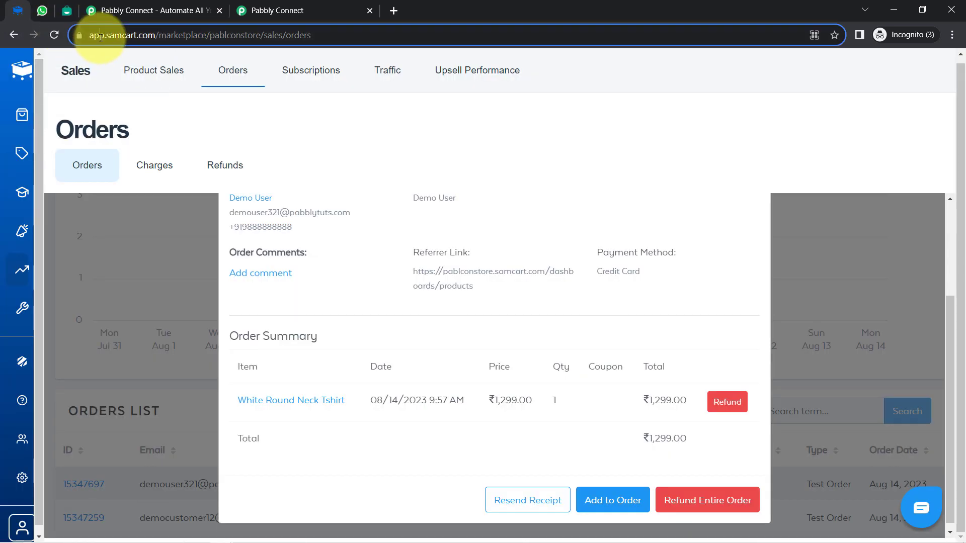
pyautogui.click(66, 12)
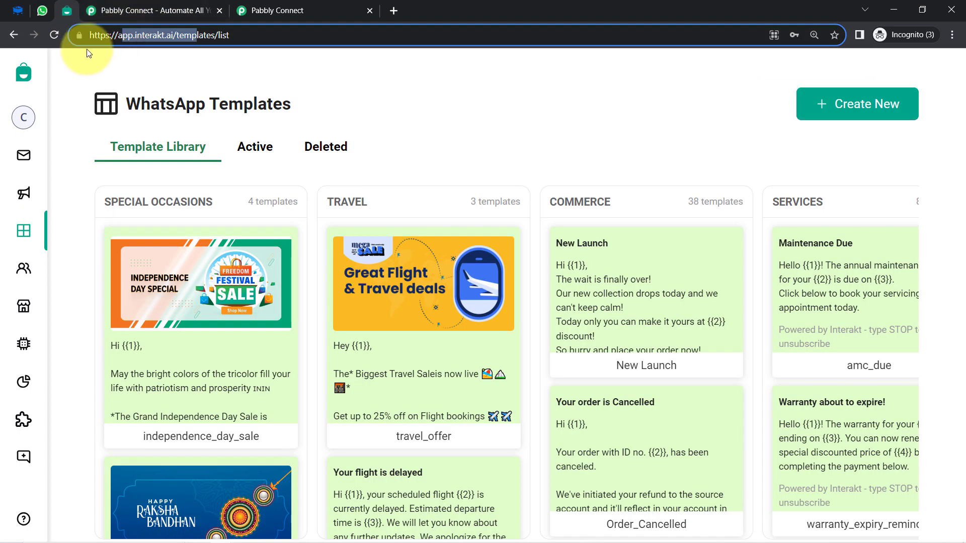
# Switch to the Pabbly Connect website and look over its homepage headline and the account dashboard.
pyautogui.click(135, 6)
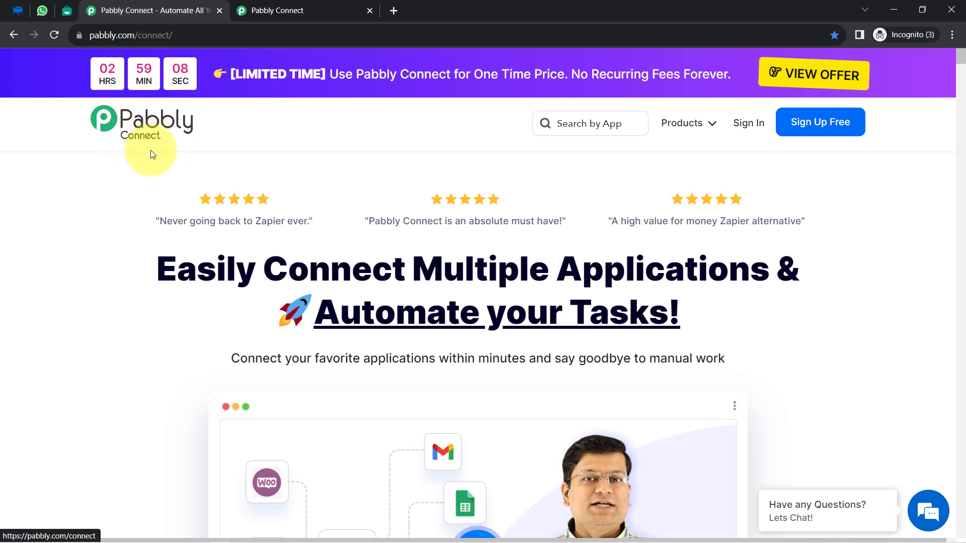
pyautogui.moveTo(176, 270); pyautogui.dragTo(591, 317)
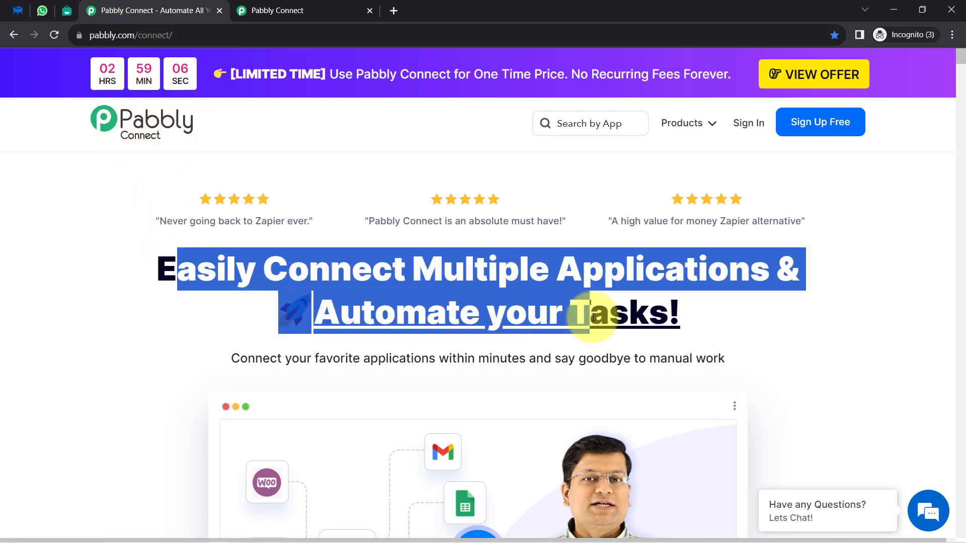
pyautogui.click(295, 7)
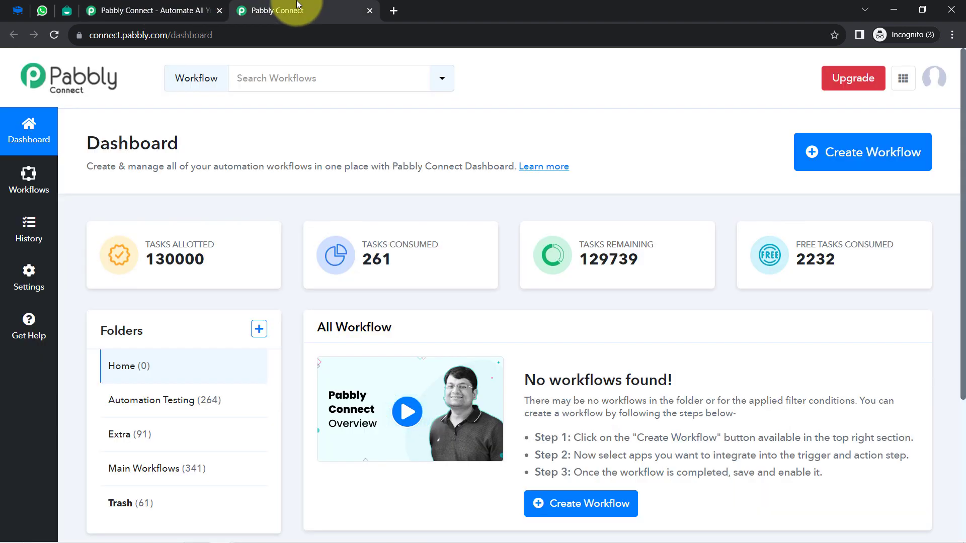
pyautogui.click(166, 9)
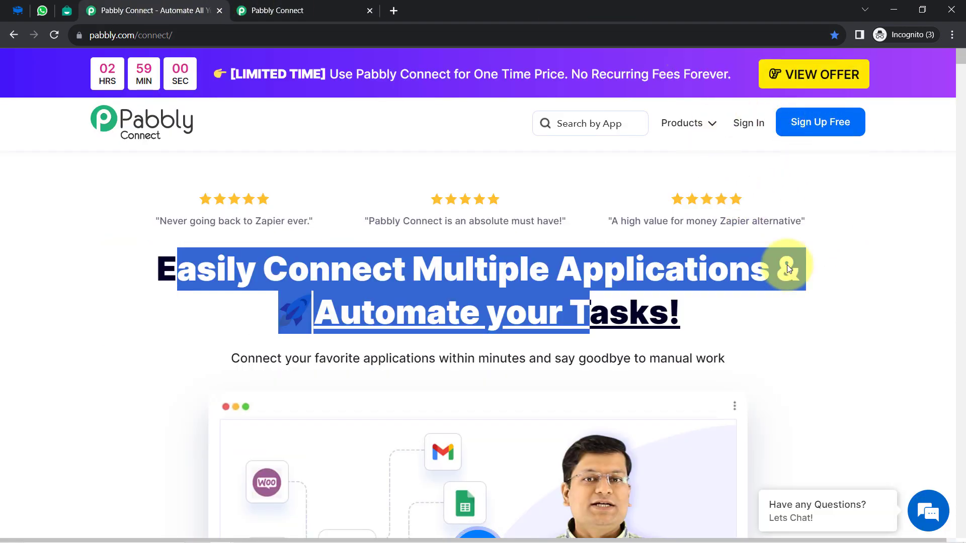
pyautogui.click(746, 197)
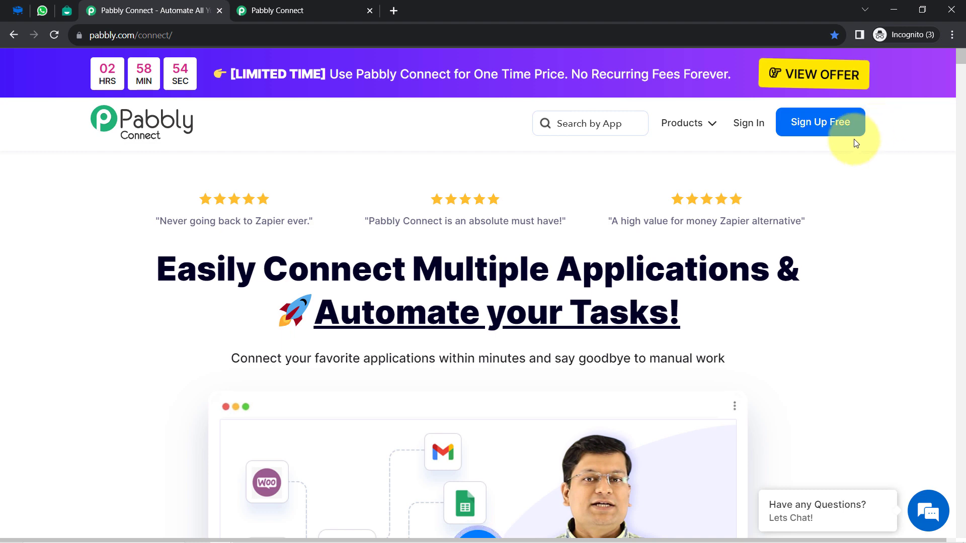
# Create a workflow named "Automatic WhatsApp Message for Every Refund in SamCart" from the Pabbly Connect dashboard.
pyautogui.click(271, 11)
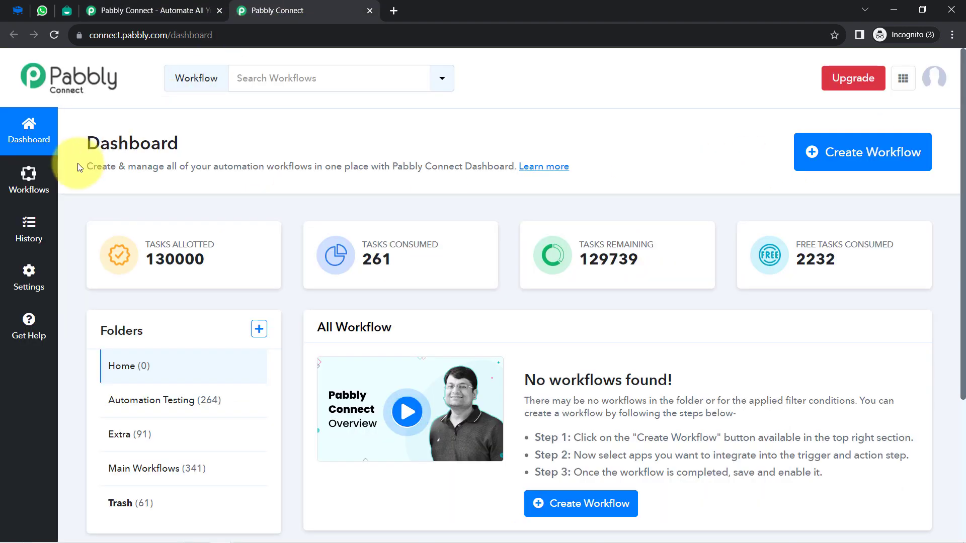
pyautogui.moveTo(86, 145); pyautogui.dragTo(296, 172)
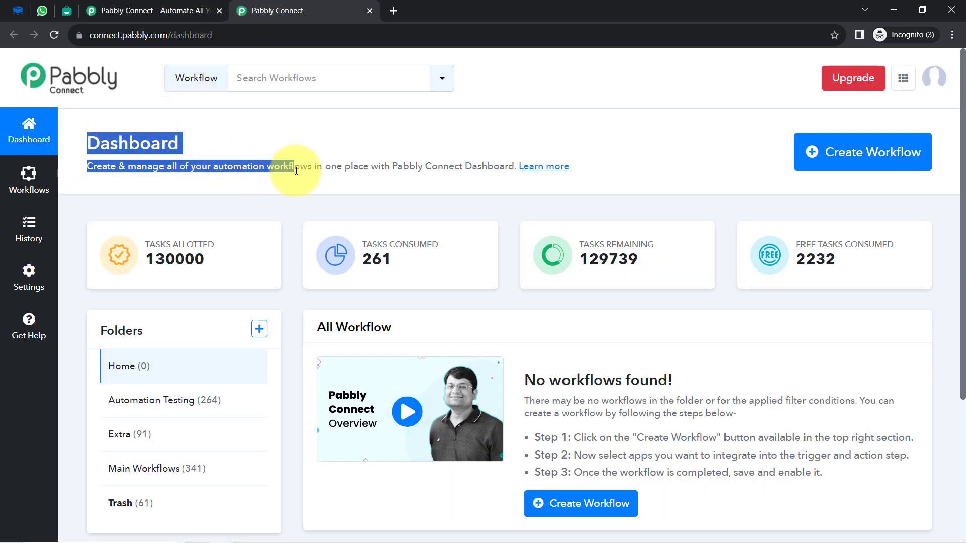
pyautogui.click(811, 152)
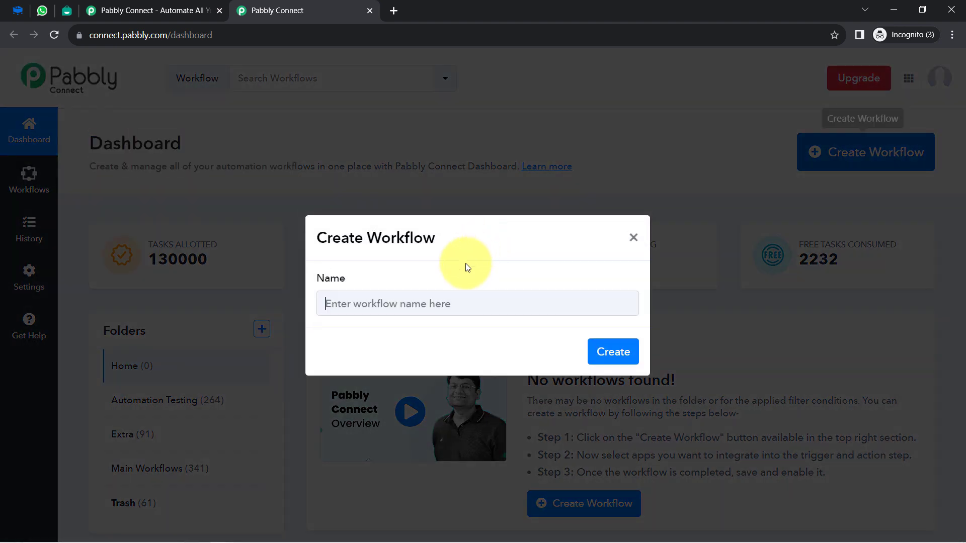
pyautogui.click(387, 304)
pyautogui.write('Automatic WhatsApp Message for Every Refund in SamCart')
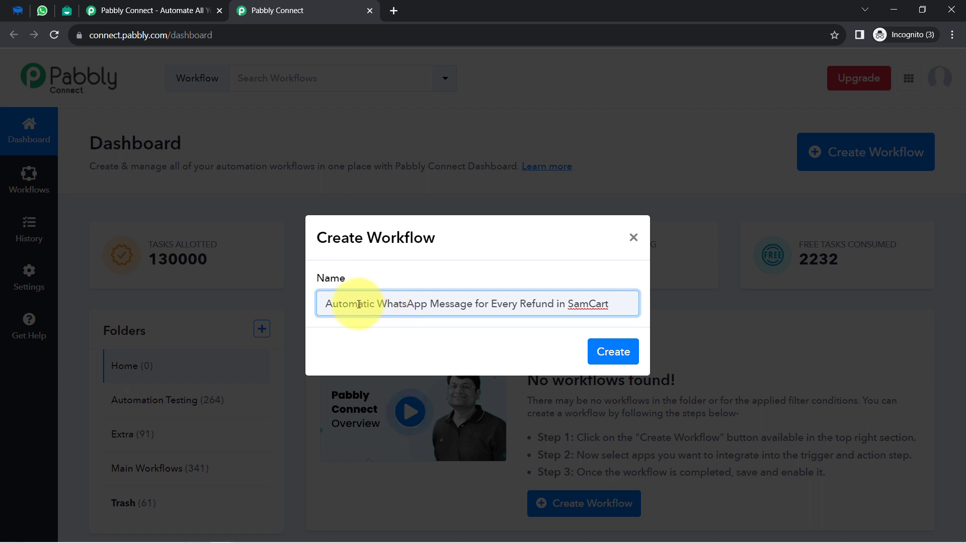
pyautogui.moveTo(358, 304); pyautogui.dragTo(594, 303)
pyautogui.click(594, 302)
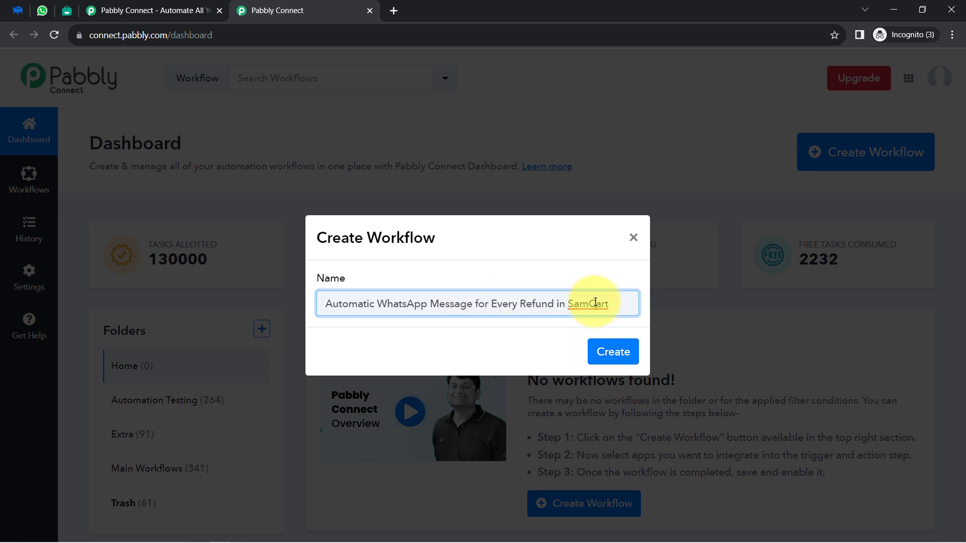
pyautogui.click(611, 350)
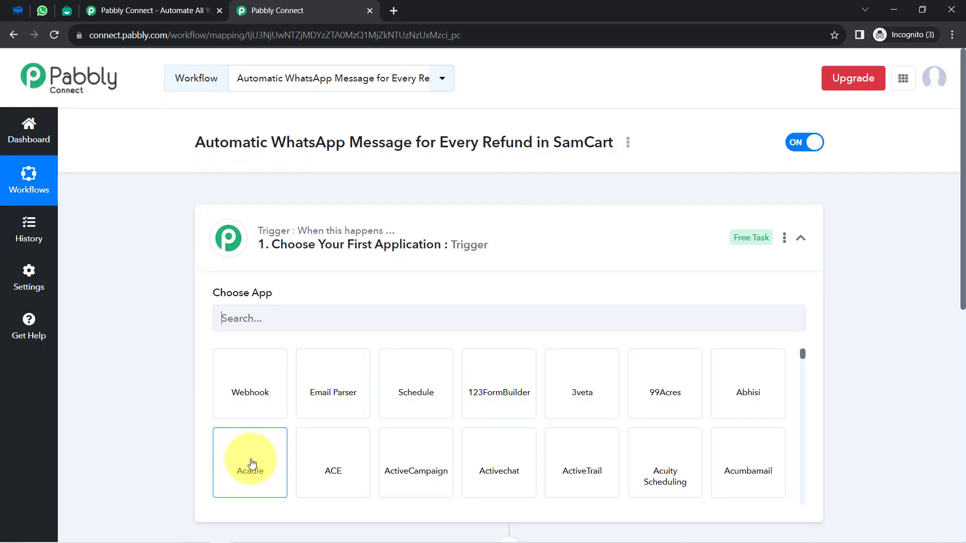
# Collapse the trigger section to view the workflow's trigger and action steps together.
pyautogui.click(341, 251)
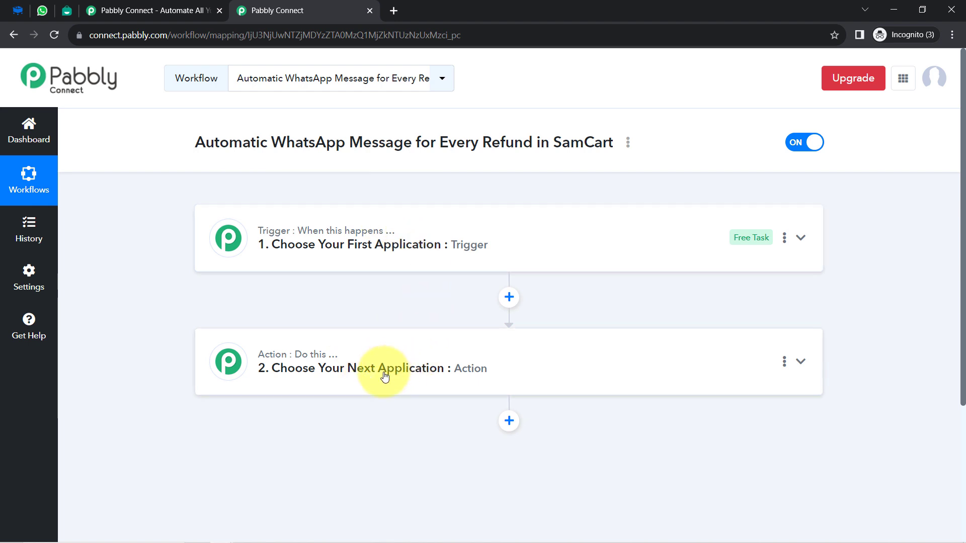
pyautogui.moveTo(268, 239)
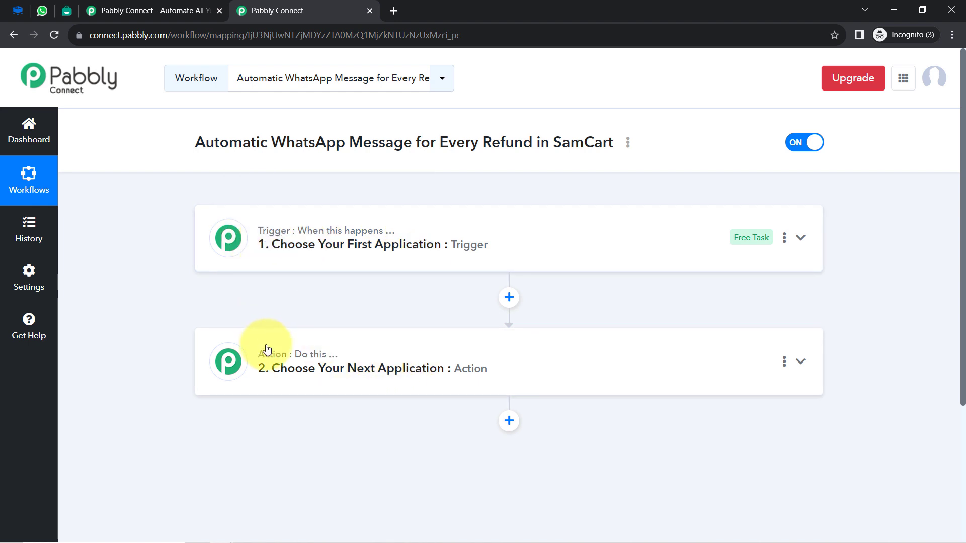
pyautogui.moveTo(267, 357)
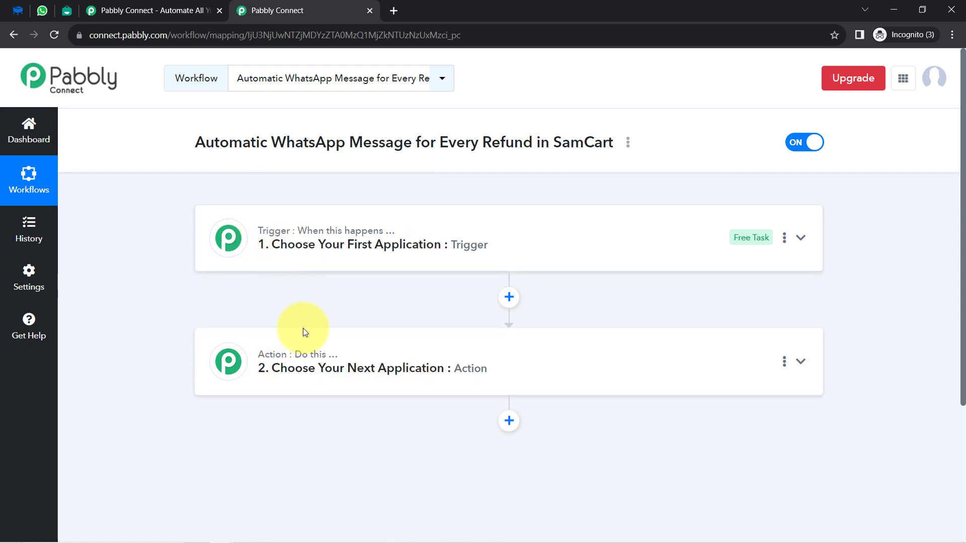
# Expand the trigger step and choose SamCart as its application.
pyautogui.click(352, 260)
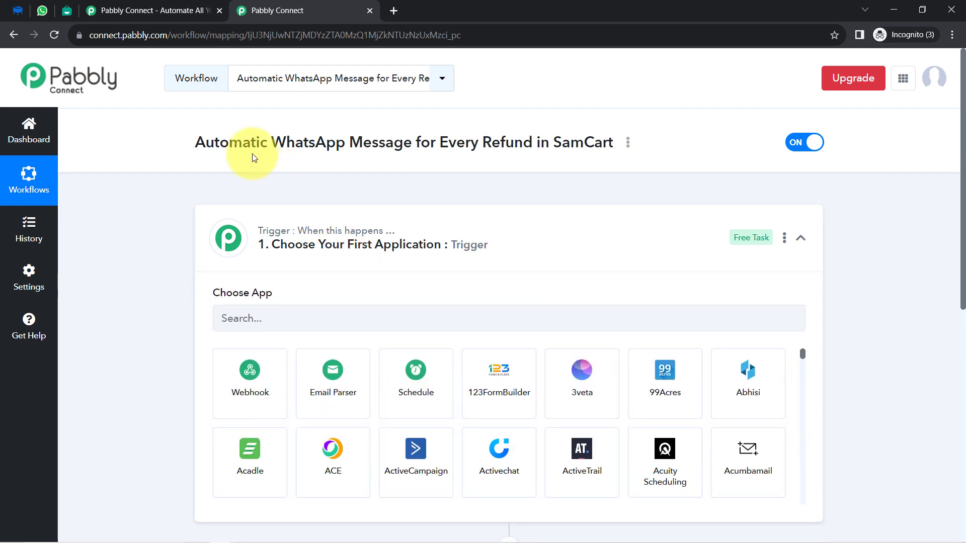
pyautogui.moveTo(247, 146); pyautogui.dragTo(548, 146)
pyautogui.click(260, 313)
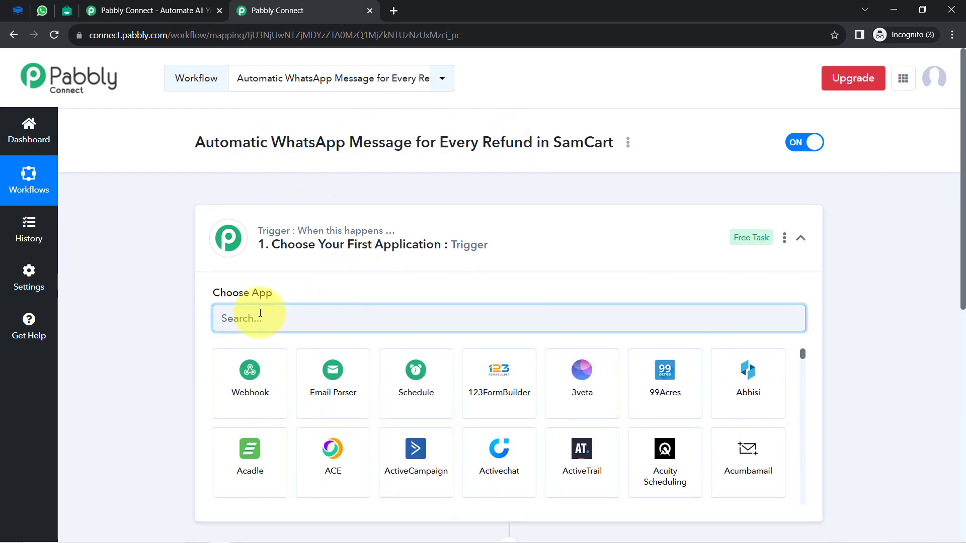
pyautogui.write('samc')
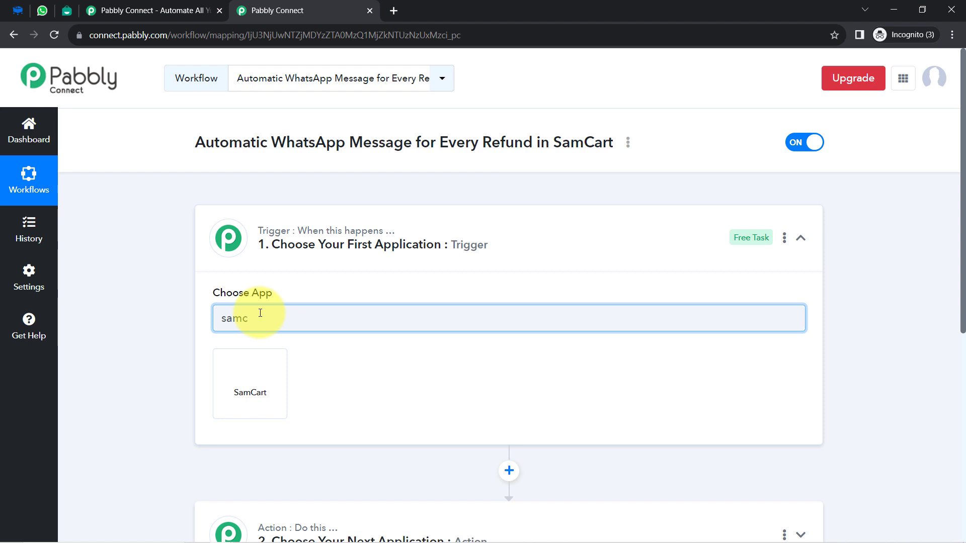
pyautogui.click(250, 359)
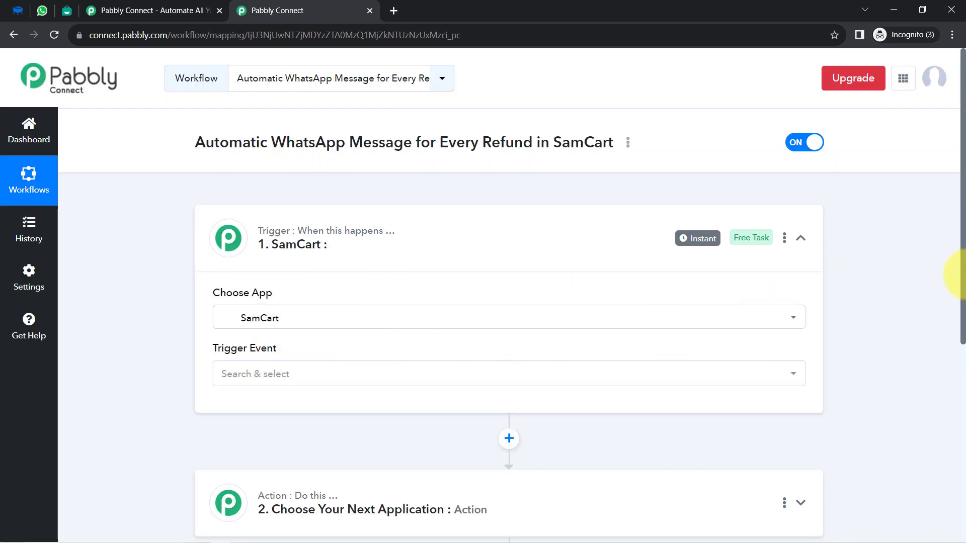
# Choose Interakt as the application for the workflow's action step and collapse that step.
pyautogui.moveTo(959, 259); pyautogui.dragTo(959, 428)
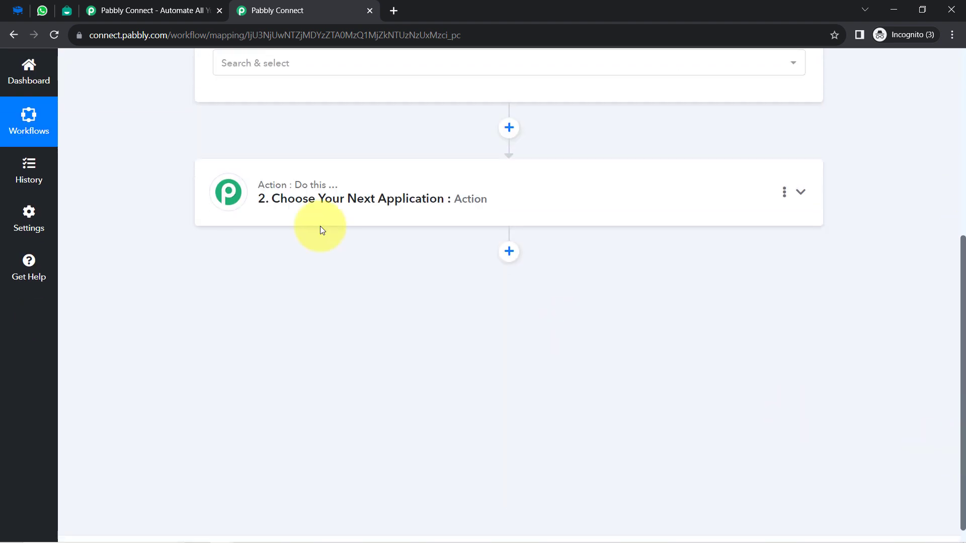
pyautogui.click(328, 176)
pyautogui.click(251, 276)
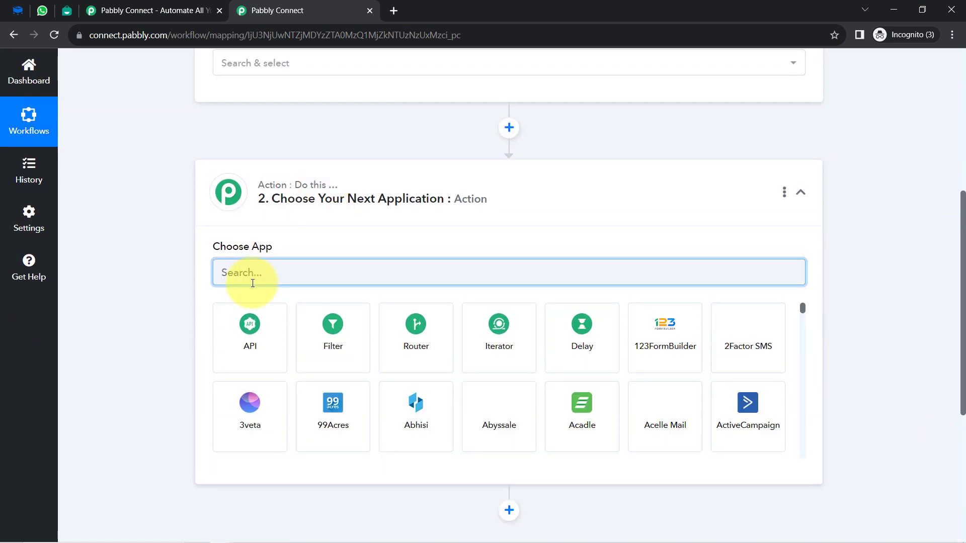
pyautogui.write('inter')
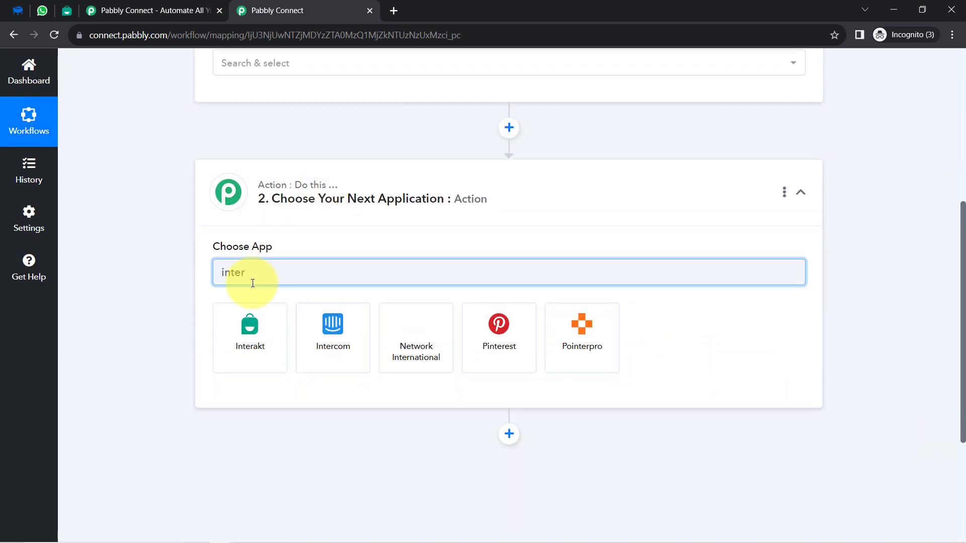
pyautogui.click(244, 334)
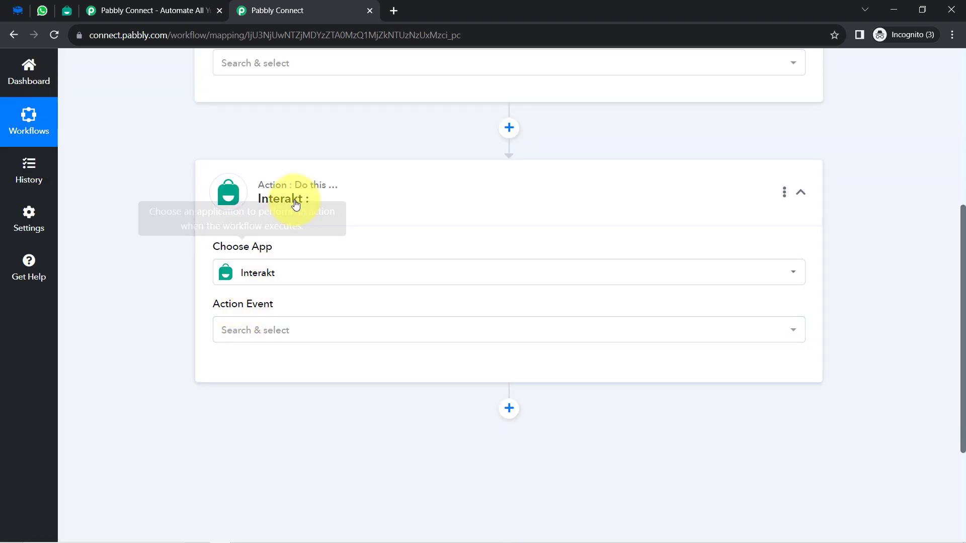
pyautogui.click(296, 201)
pyautogui.scroll(3, 222, 255)
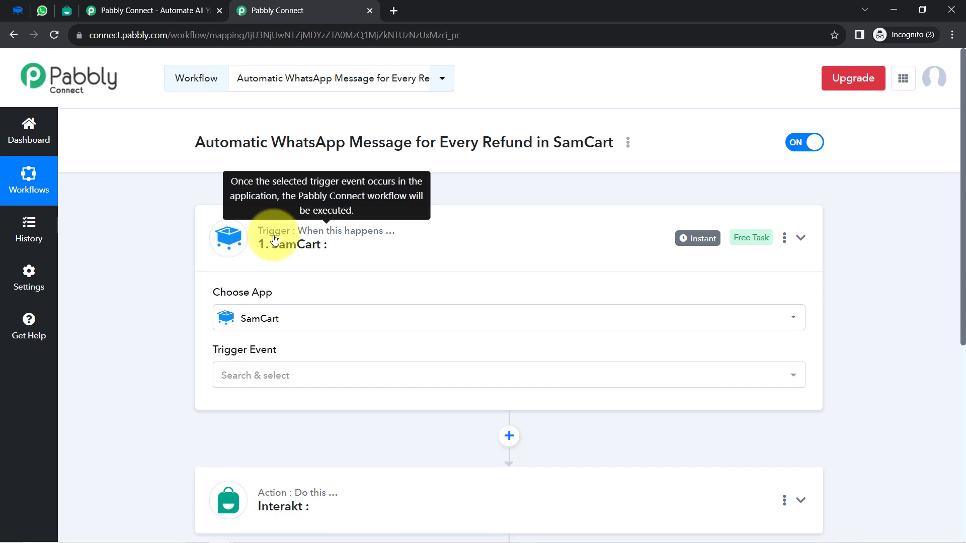
# Set the SamCart trigger event to New Refund in the workflow's trigger step.
pyautogui.click(274, 240)
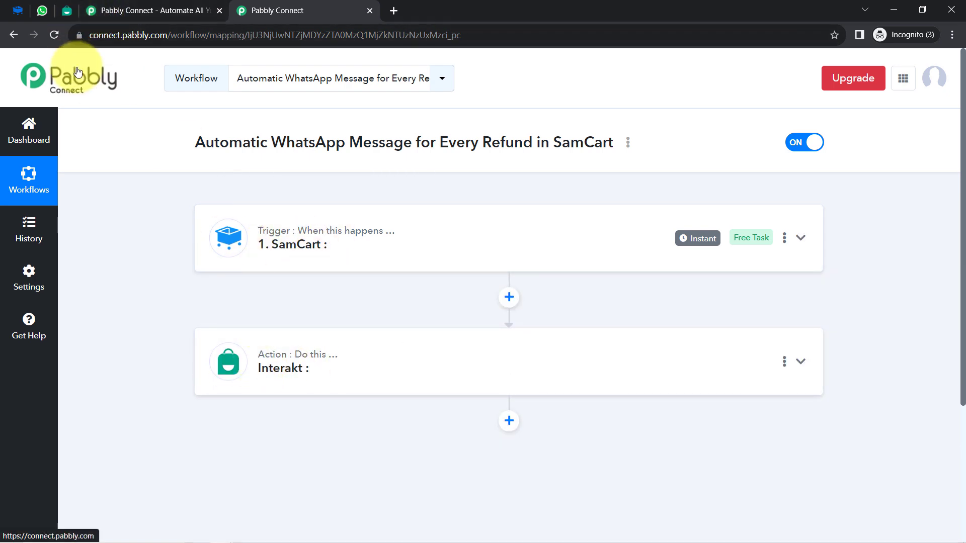
pyautogui.click(317, 236)
pyautogui.scroll(-3, 195, 305)
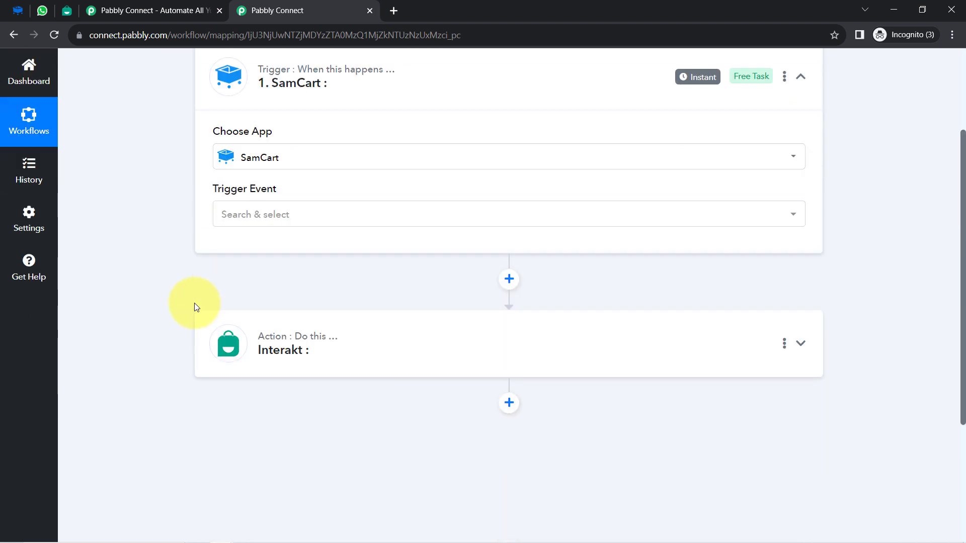
pyautogui.click(258, 195)
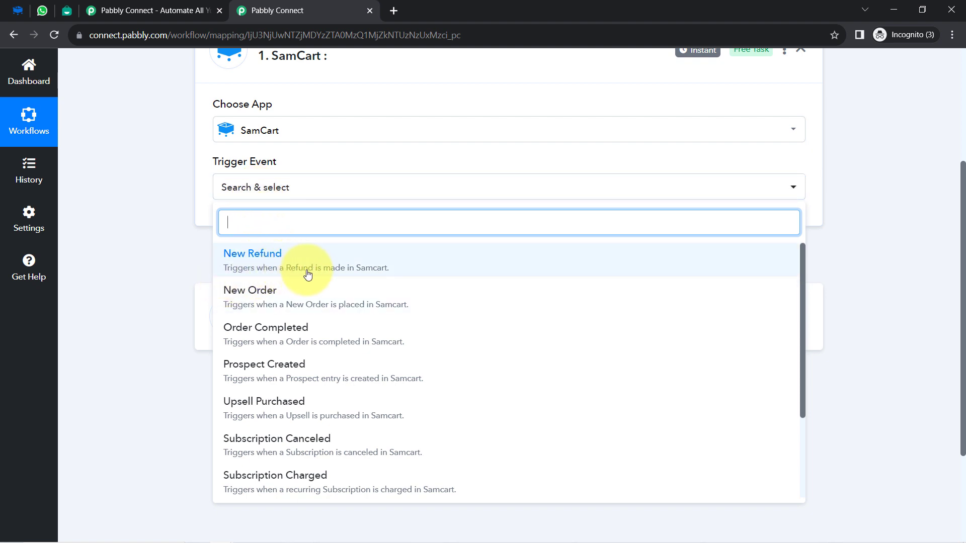
pyautogui.click(327, 267)
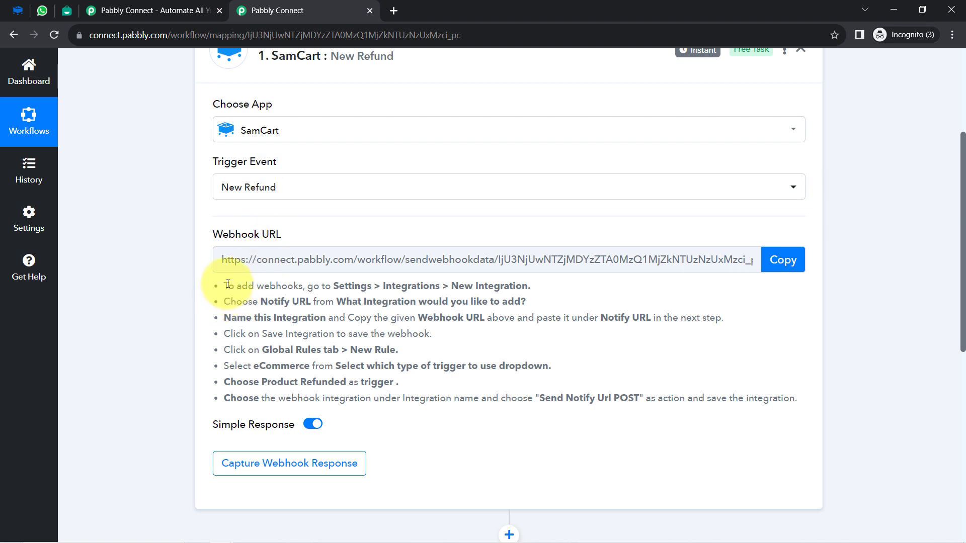
# Review the webhook setup instructions under the SamCart trigger and copy the webhook URL.
pyautogui.moveTo(228, 286); pyautogui.dragTo(510, 412)
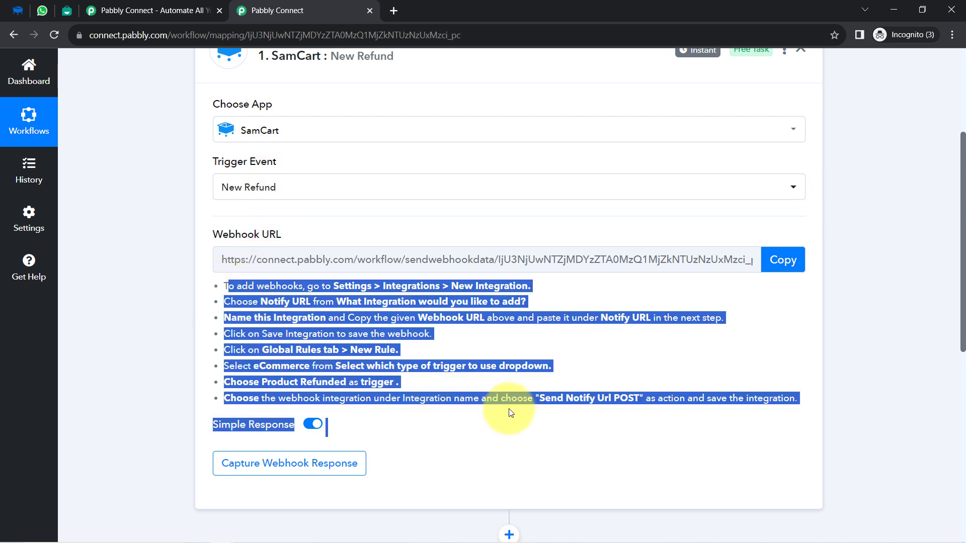
pyautogui.click(483, 401)
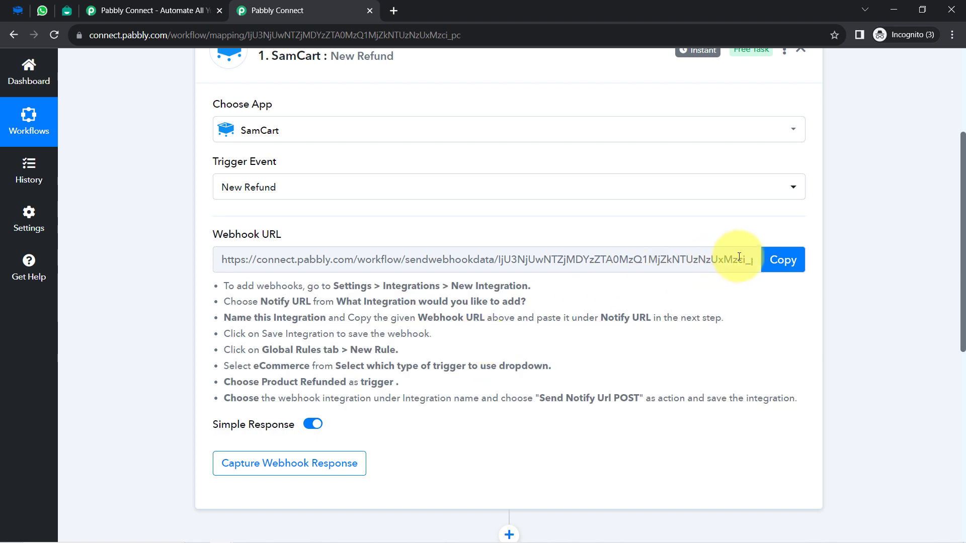
pyautogui.click(785, 259)
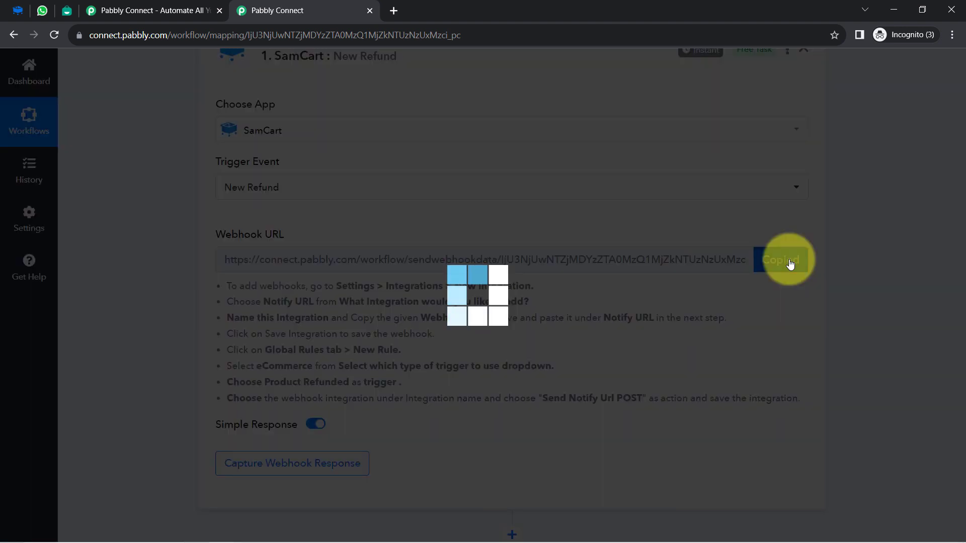
# Switch to SamCart and start a new integration in the account's integration settings.
pyautogui.click(18, 10)
pyautogui.moveTo(12, 337)
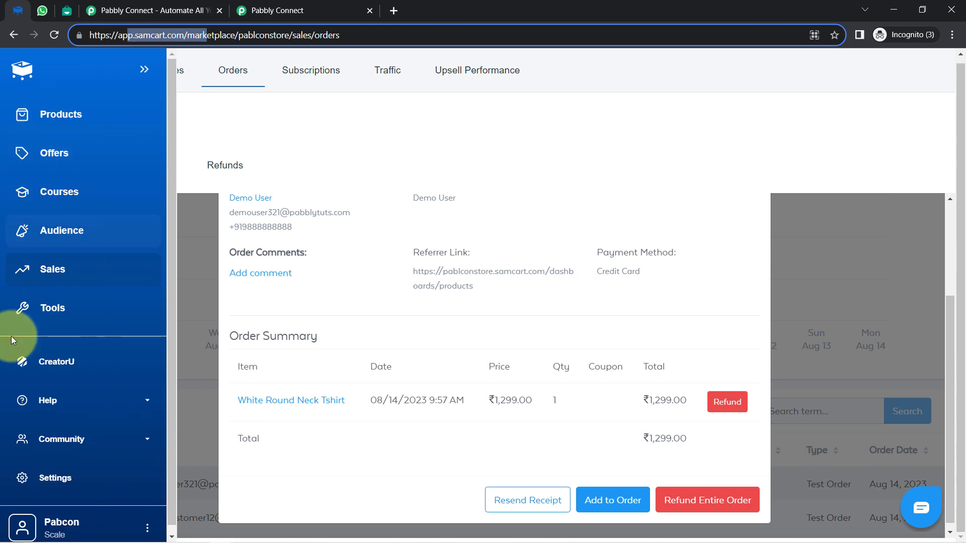
pyautogui.scroll(-1, 44, 437)
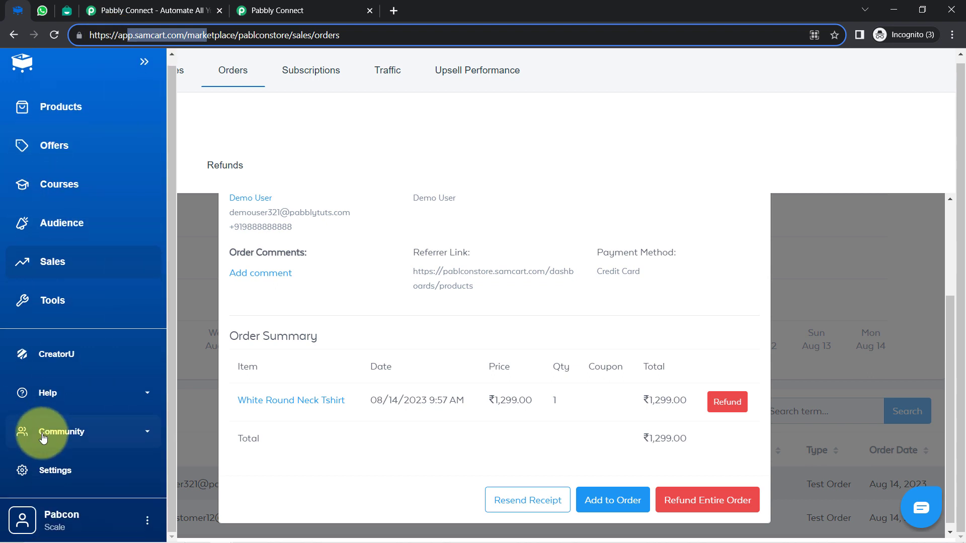
pyautogui.click(45, 477)
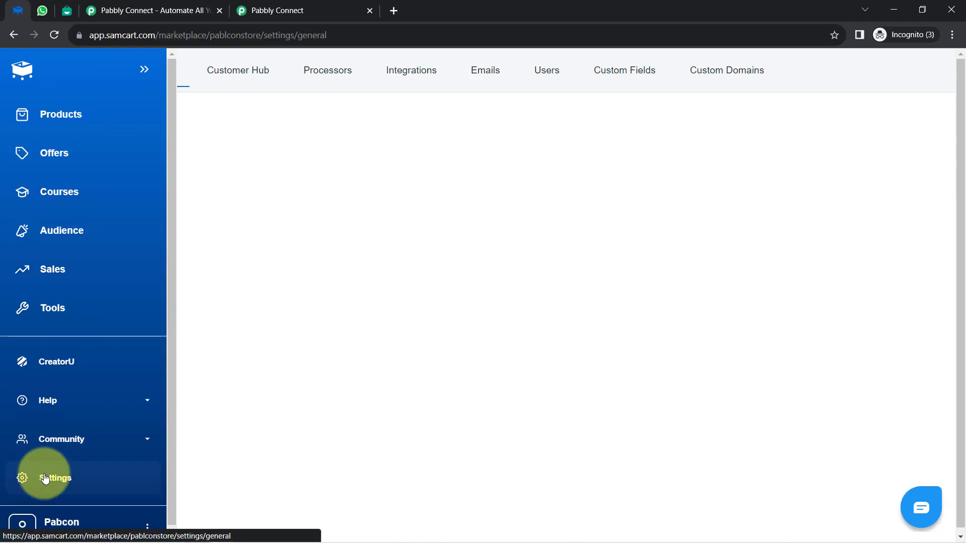
pyautogui.click(409, 77)
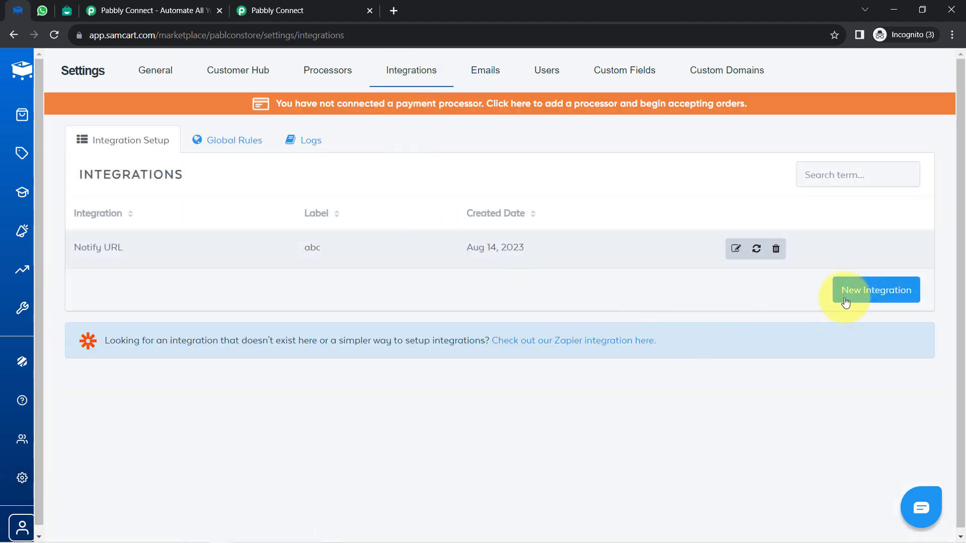
pyautogui.click(850, 295)
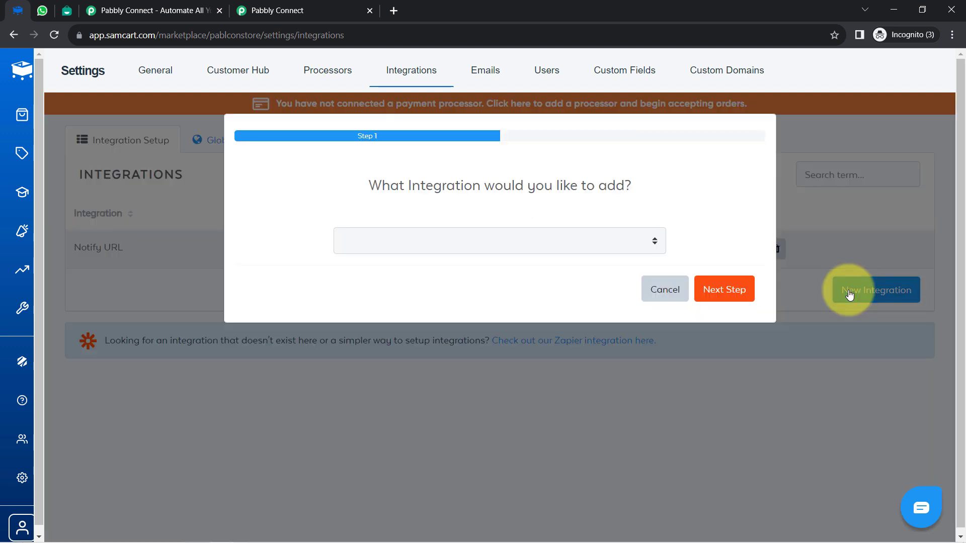
# Check the required integration type in the Pabbly Connect instructions, choose Notify URL in SamCart and proceed to its configuration.
pyautogui.moveTo(400, 185); pyautogui.dragTo(559, 184)
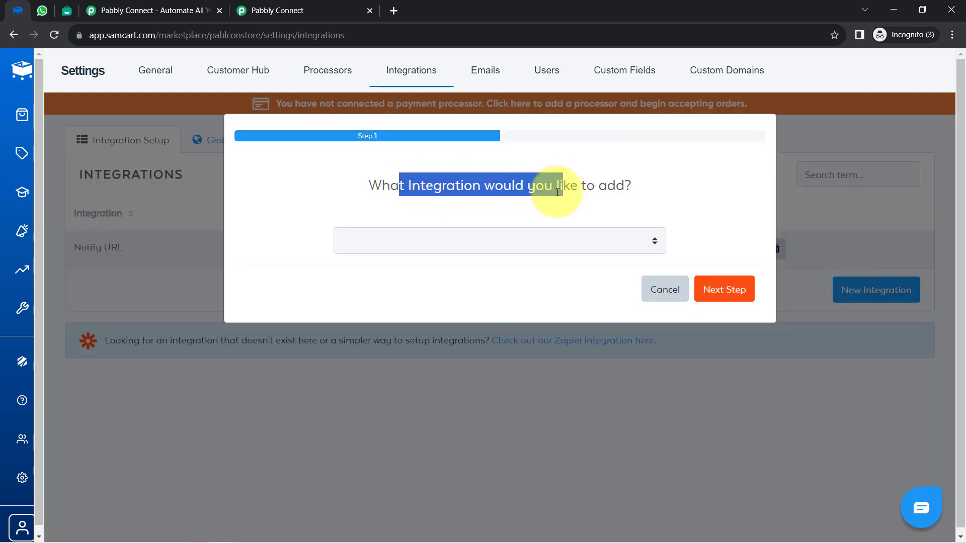
pyautogui.click(469, 240)
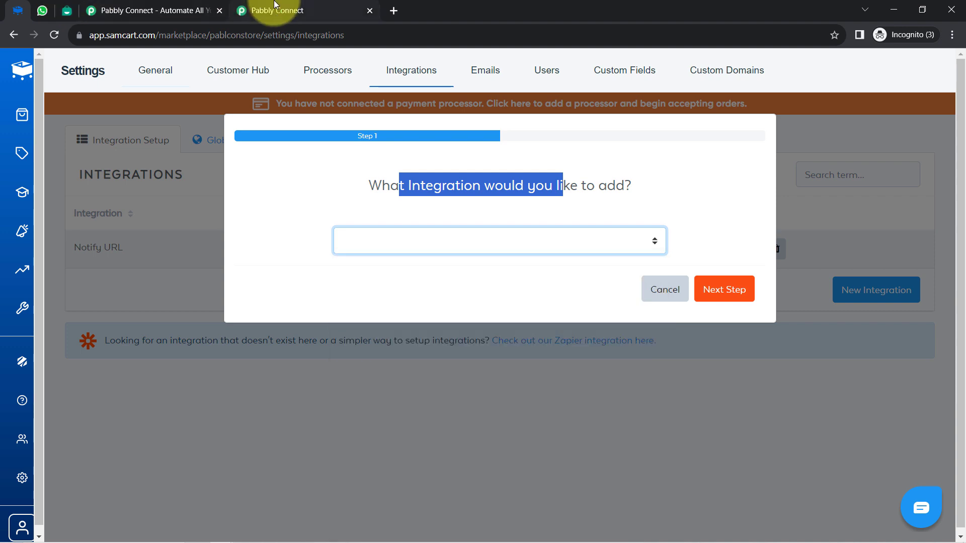
pyautogui.click(256, 10)
pyautogui.moveTo(242, 302); pyautogui.dragTo(316, 302)
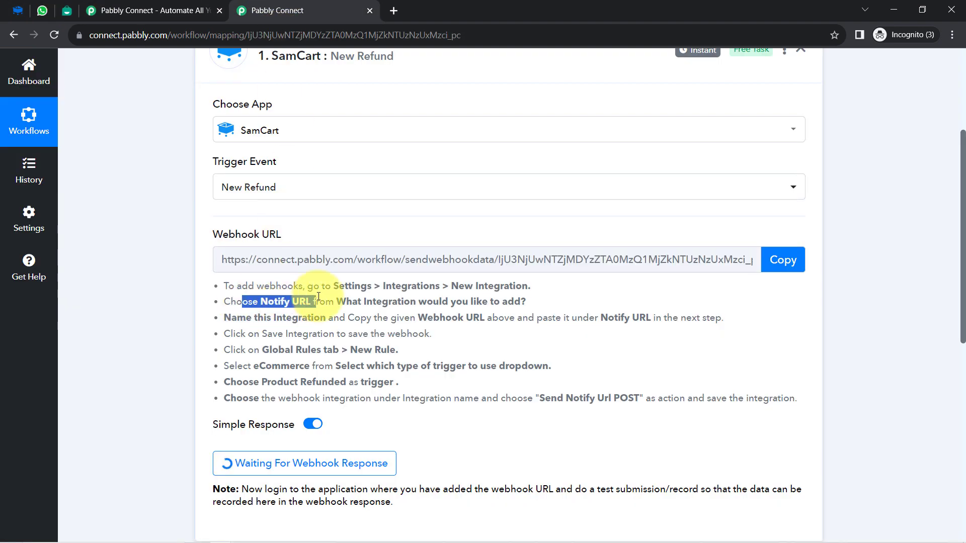
pyautogui.click(18, 10)
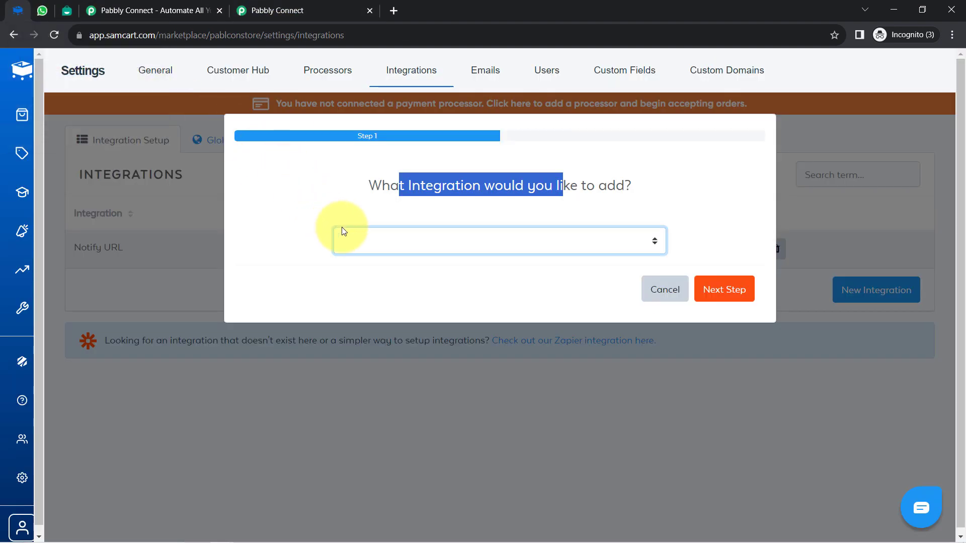
pyautogui.click(351, 241)
pyautogui.press('n')
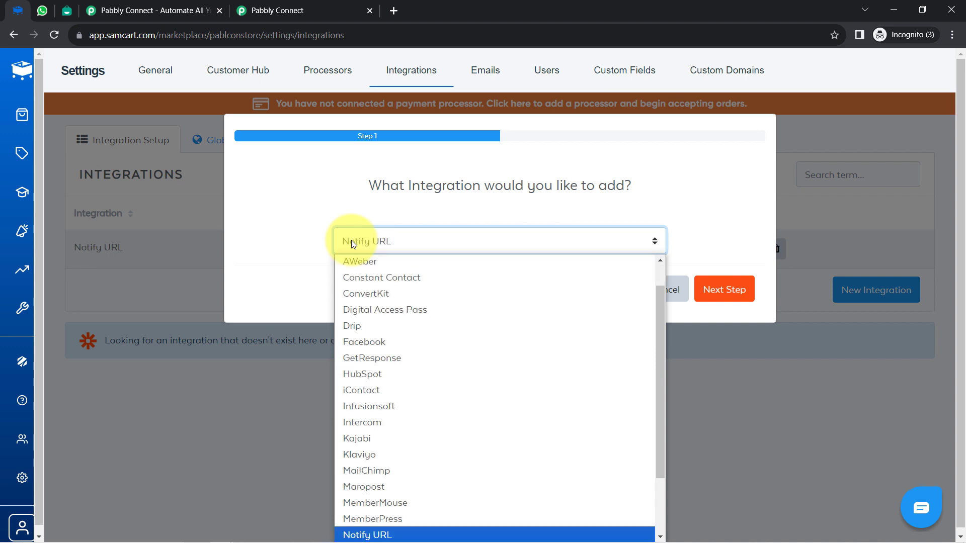
pyautogui.click(353, 244)
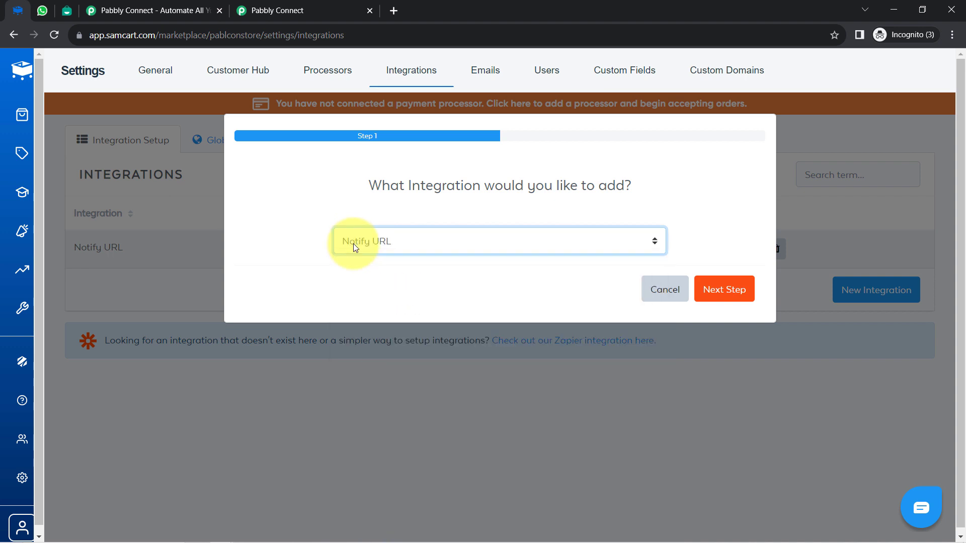
pyautogui.click(725, 285)
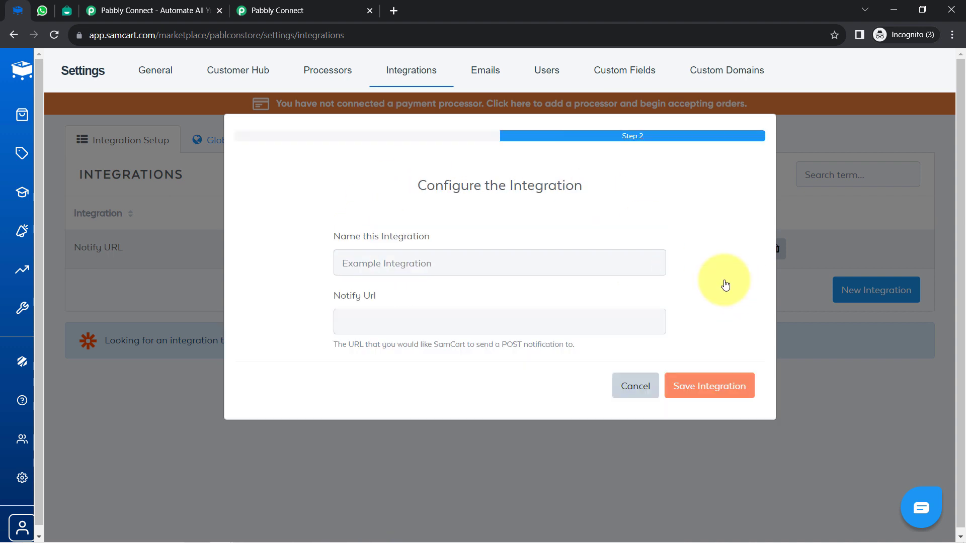
# Name the integration "Connection with Pabbly Connect", paste the copied Pabbly webhook URL as its Notify Url and save it.
pyautogui.click(384, 265)
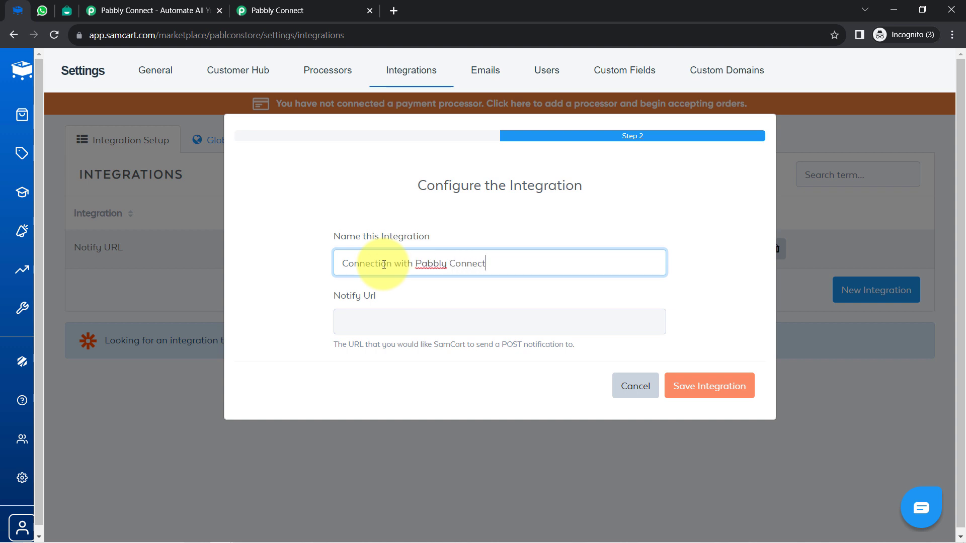
pyautogui.click(351, 320)
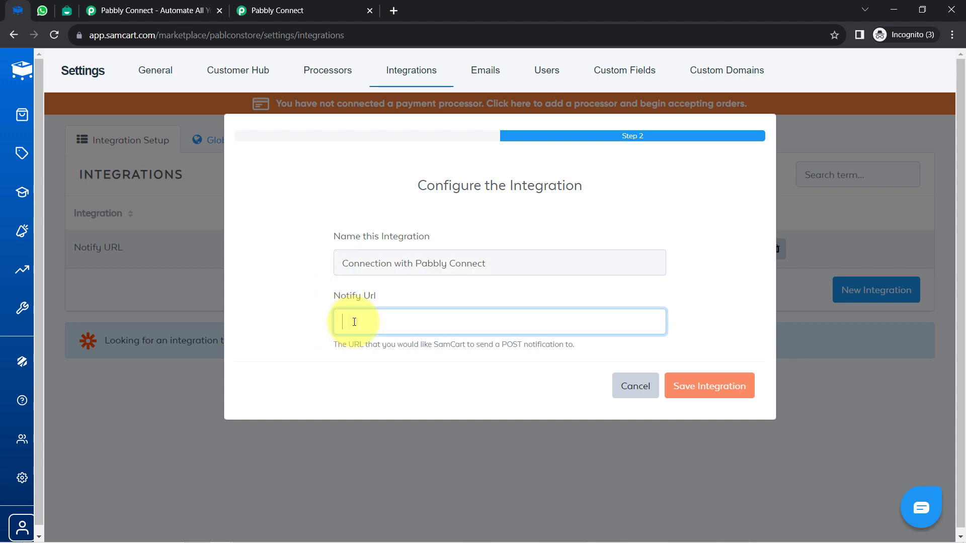
pyautogui.click(266, 6)
pyautogui.click(783, 260)
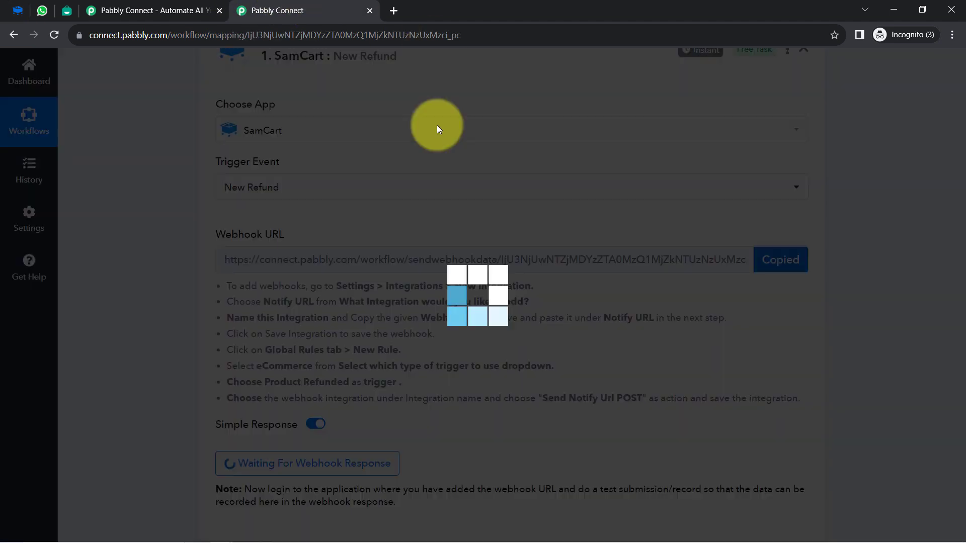
pyautogui.click(23, 9)
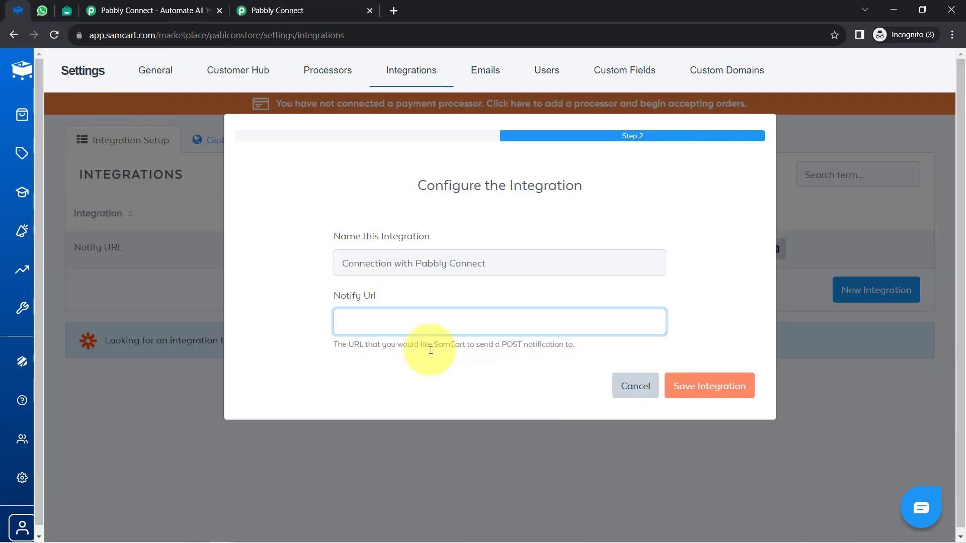
pyautogui.hotkey('ctrl', 'v')
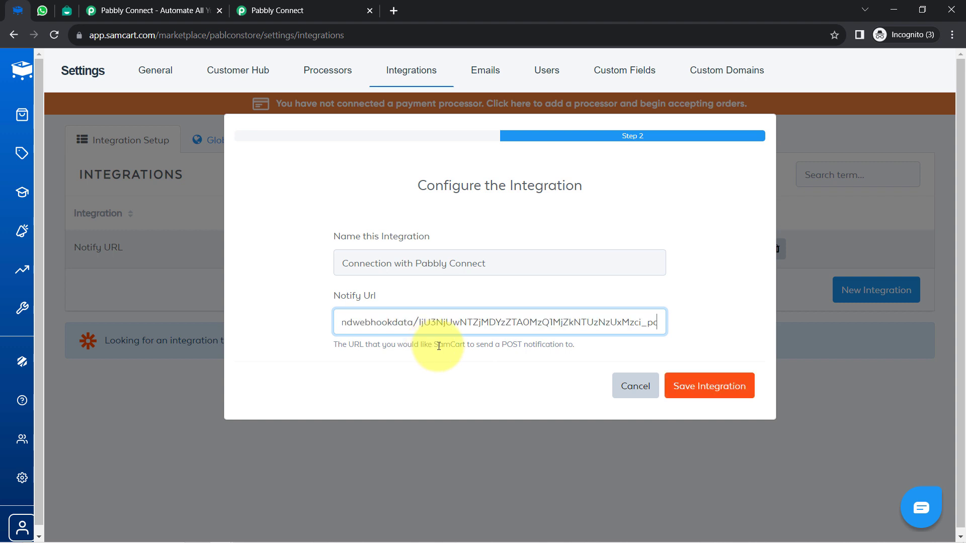
pyautogui.click(707, 386)
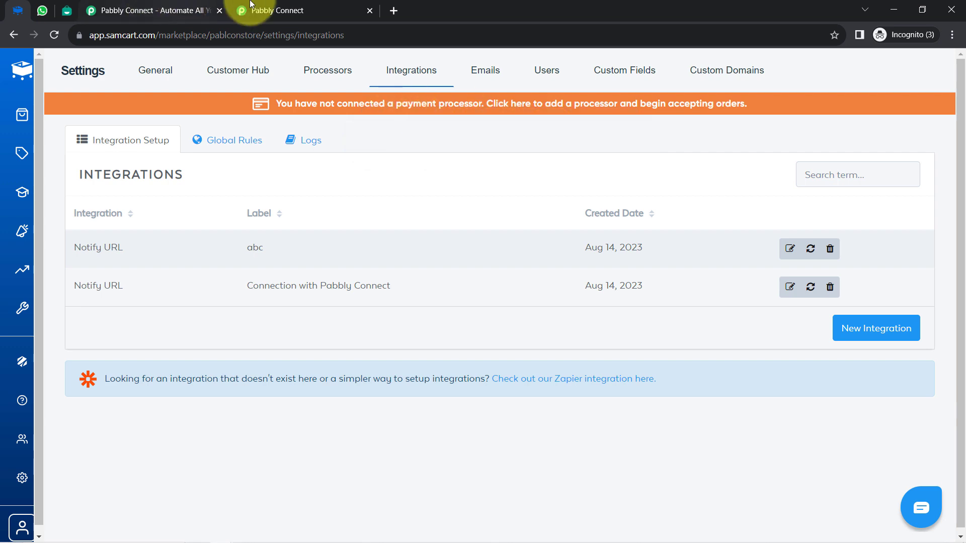
# Return to Pabbly Connect to read the Global Rules instruction and close the Pabbly Connect homepage.
pyautogui.click(281, 10)
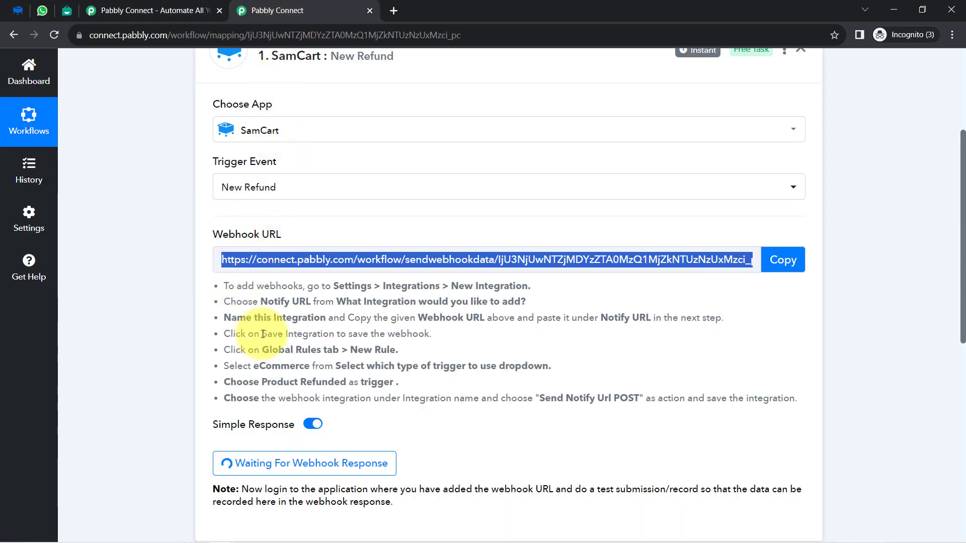
pyautogui.moveTo(230, 349); pyautogui.dragTo(369, 348)
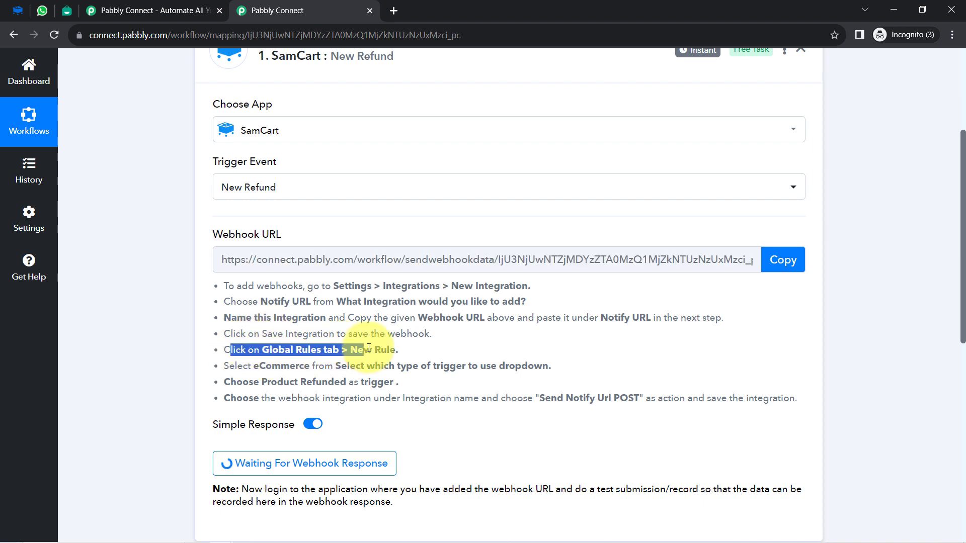
pyautogui.click(214, 10)
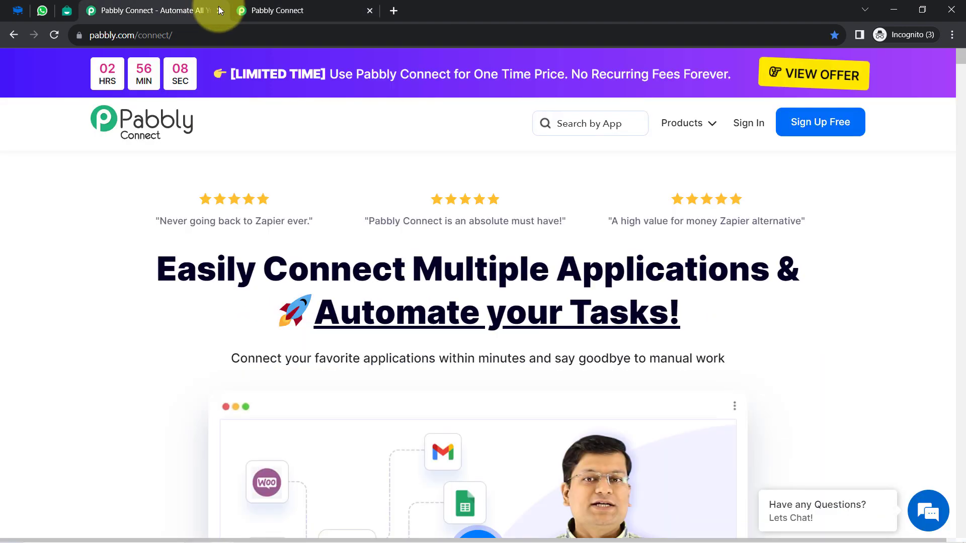
pyautogui.click(217, 9)
# Switch to SamCart and start a new rule in the integrations' Global Rules.
pyautogui.click(18, 10)
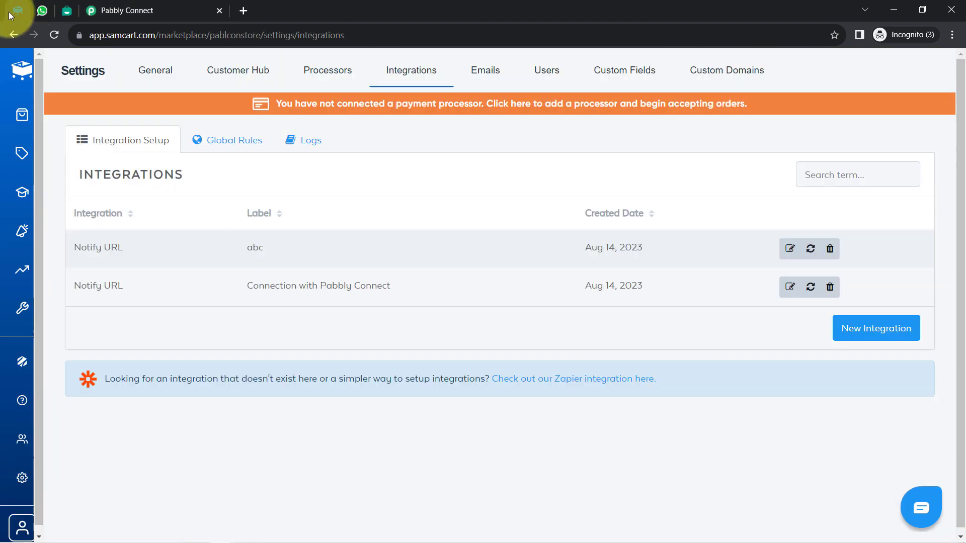
pyautogui.click(225, 146)
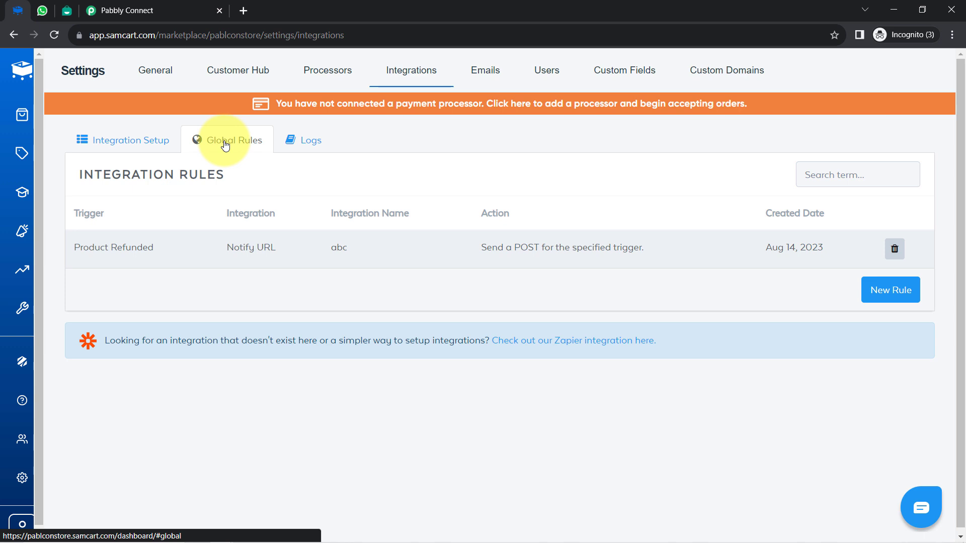
pyautogui.click(889, 295)
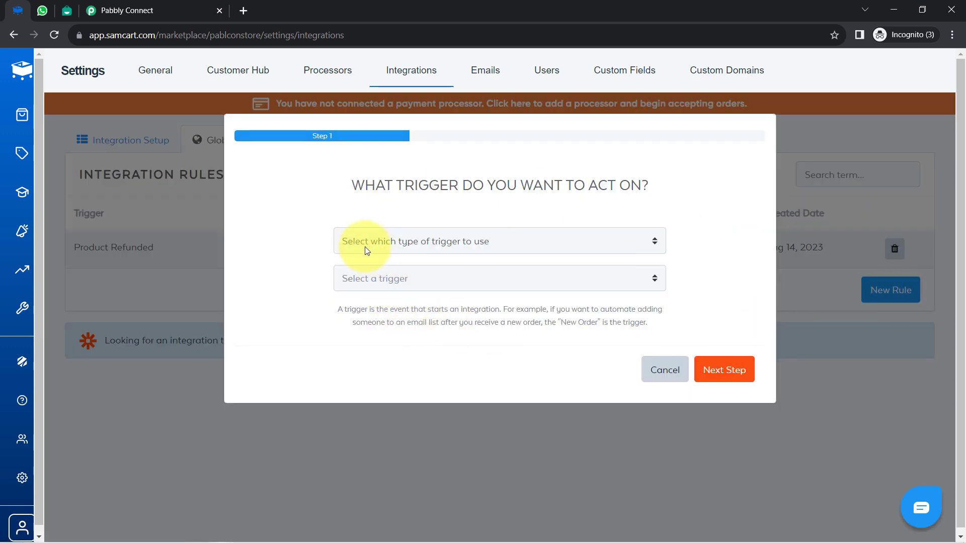
# Set the rule's trigger type to eCommerce and its trigger to Product Refunded, checking the choice against the Pabbly Connect instructions.
pyautogui.click(394, 242)
pyautogui.click(360, 278)
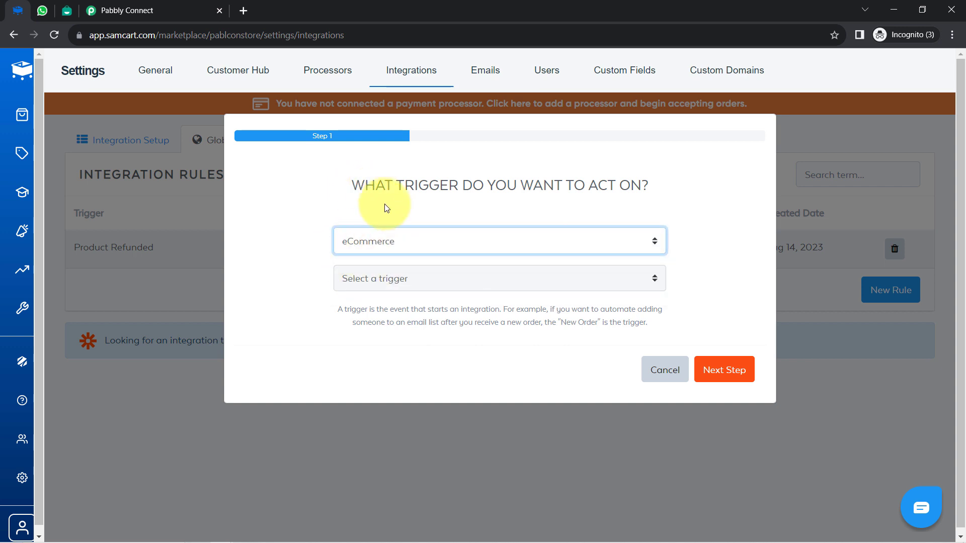
pyautogui.click(352, 281)
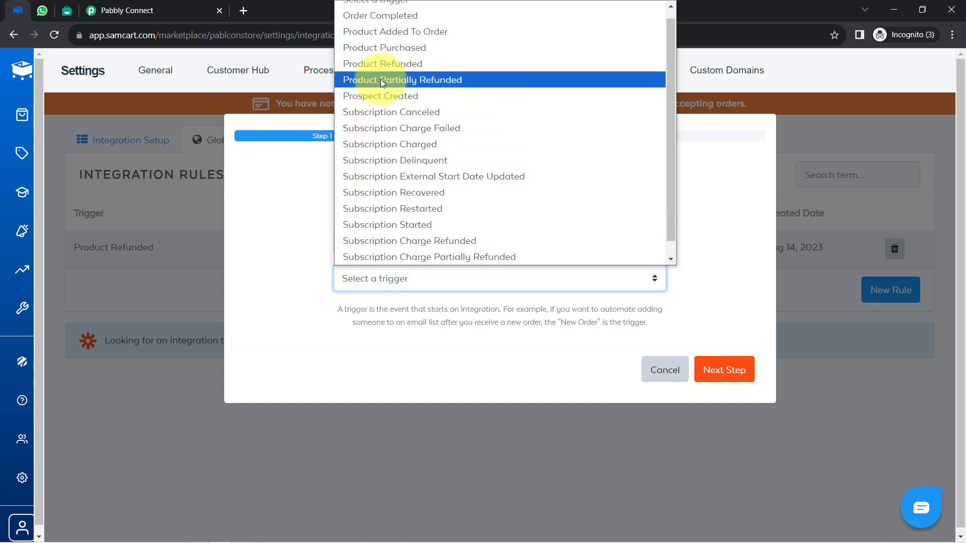
pyautogui.click(365, 64)
pyautogui.click(132, 10)
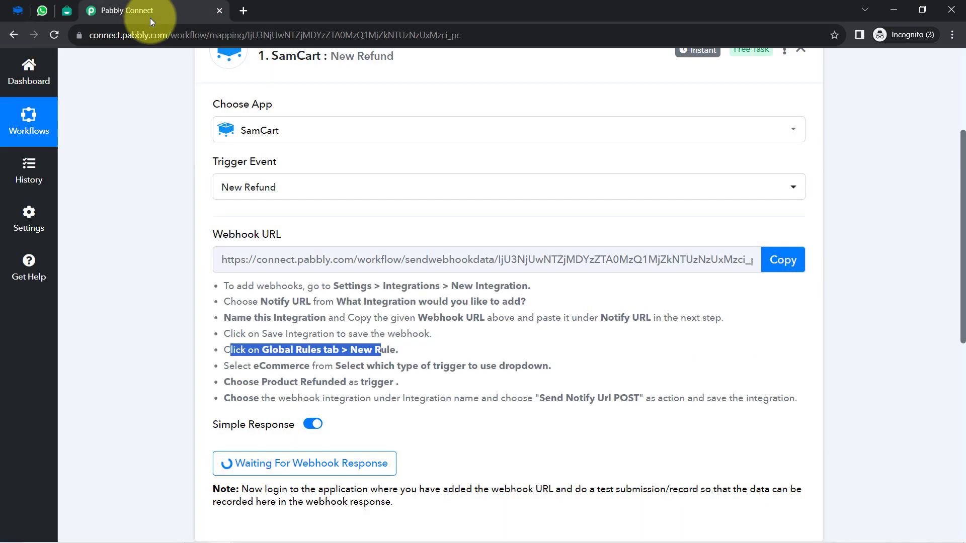
pyautogui.moveTo(261, 382); pyautogui.dragTo(394, 383)
pyautogui.click(20, 9)
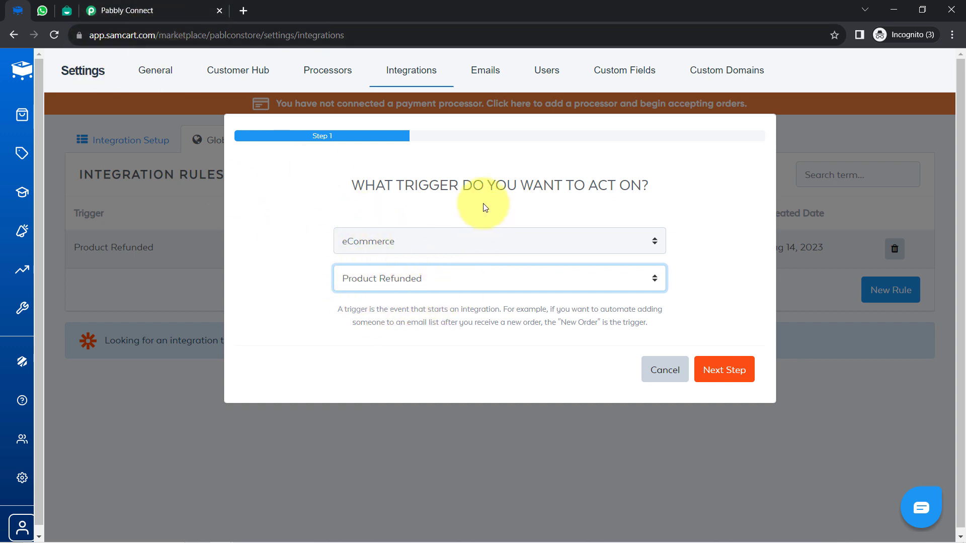
# Check the remaining rule instructions in Pabbly Connect, return to SamCart and advance the new rule to its action settings.
pyautogui.click(166, 10)
pyautogui.scroll(-6, 243, 352)
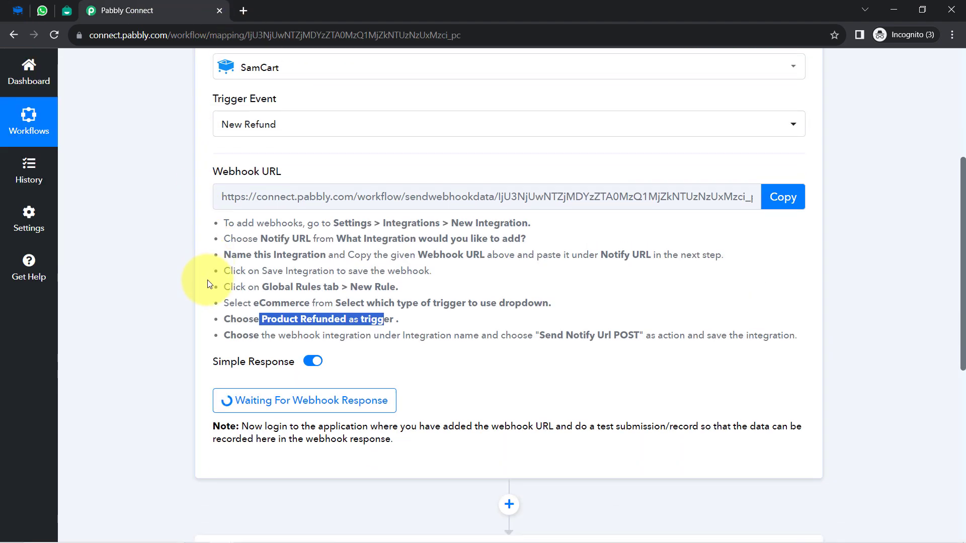
pyautogui.click(18, 9)
pyautogui.click(732, 371)
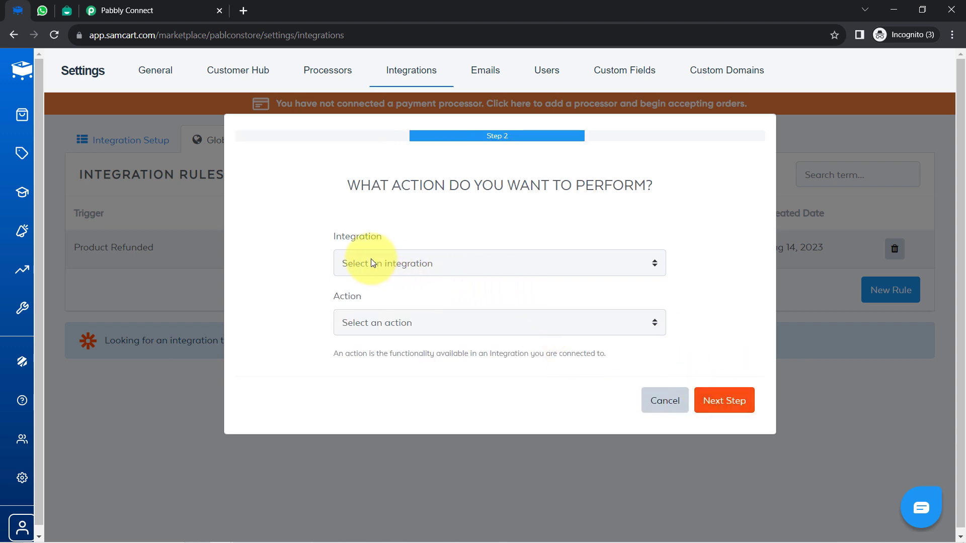
# Set the rule's integration to Connection with Pabbly Connect and its action to Send Notify Url POST, and submit the rule.
pyautogui.click(400, 263)
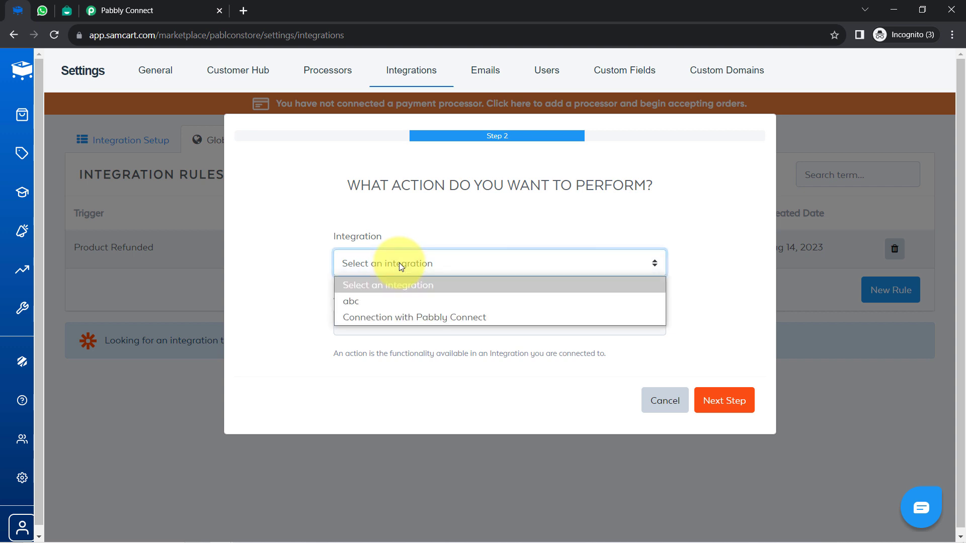
pyautogui.click(393, 318)
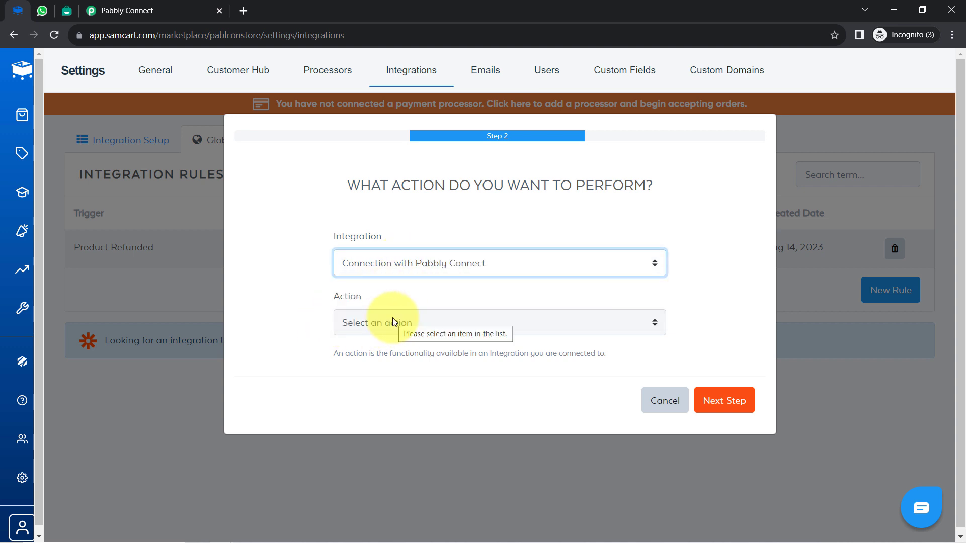
pyautogui.click(351, 325)
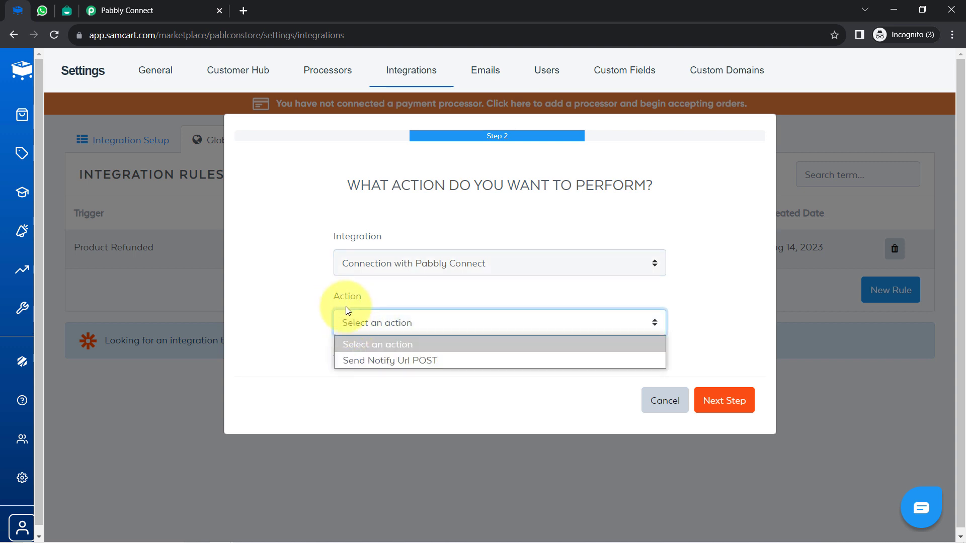
pyautogui.click(384, 362)
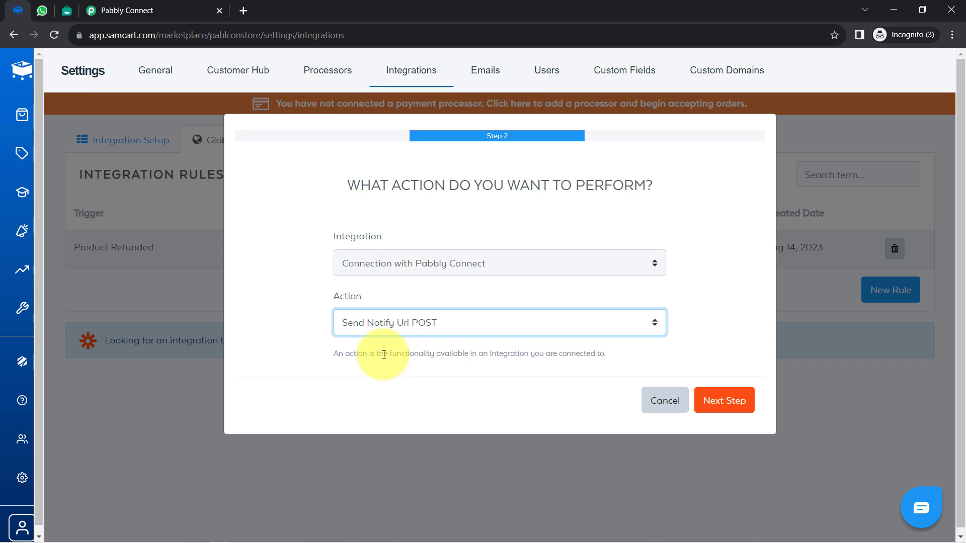
pyautogui.click(728, 402)
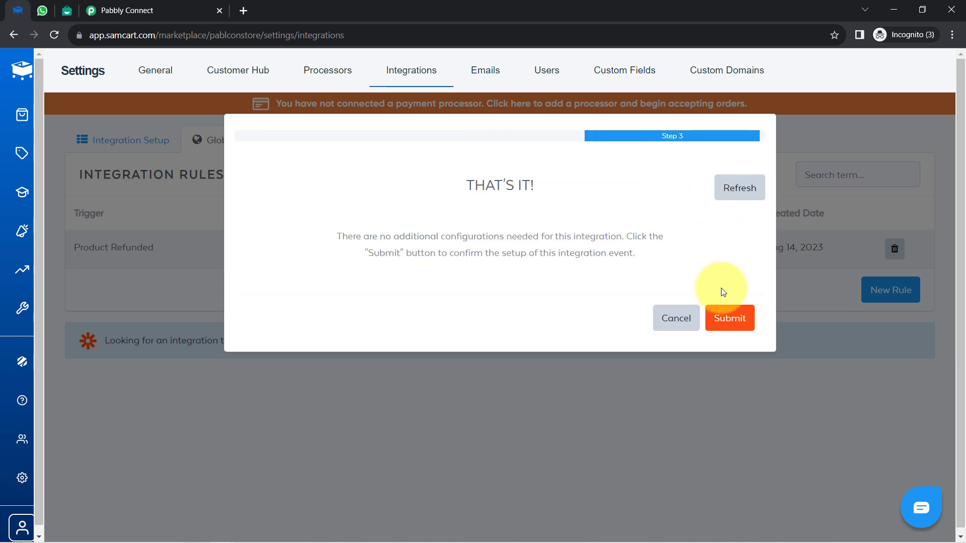
pyautogui.click(718, 319)
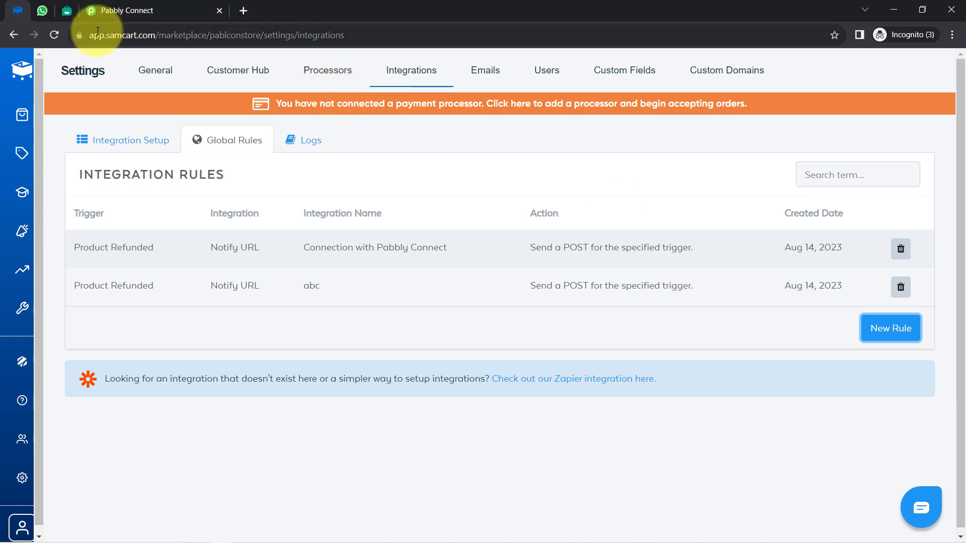
# Switch to Pabbly Connect and read the note about making a test submission for the SamCart trigger's webhook response.
pyautogui.click(143, 32)
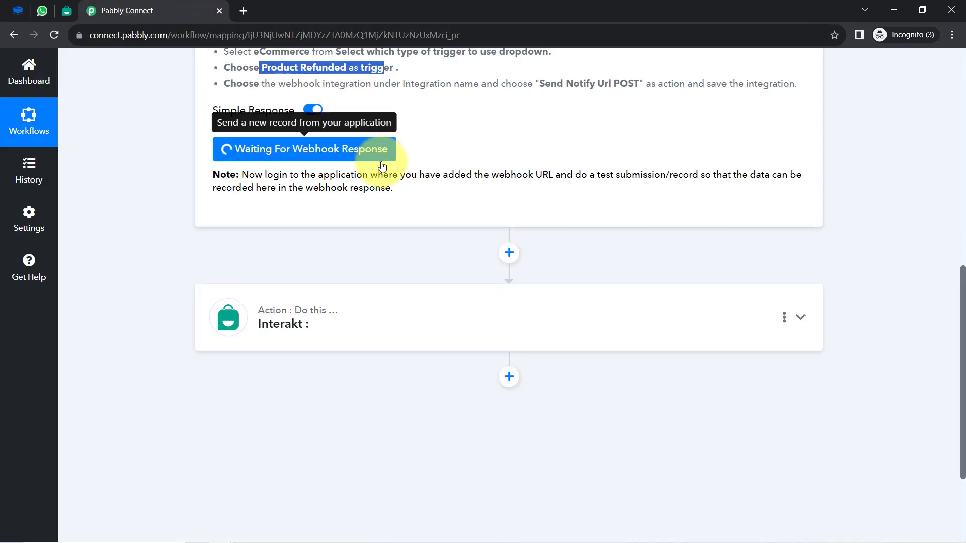
pyautogui.click(130, 138)
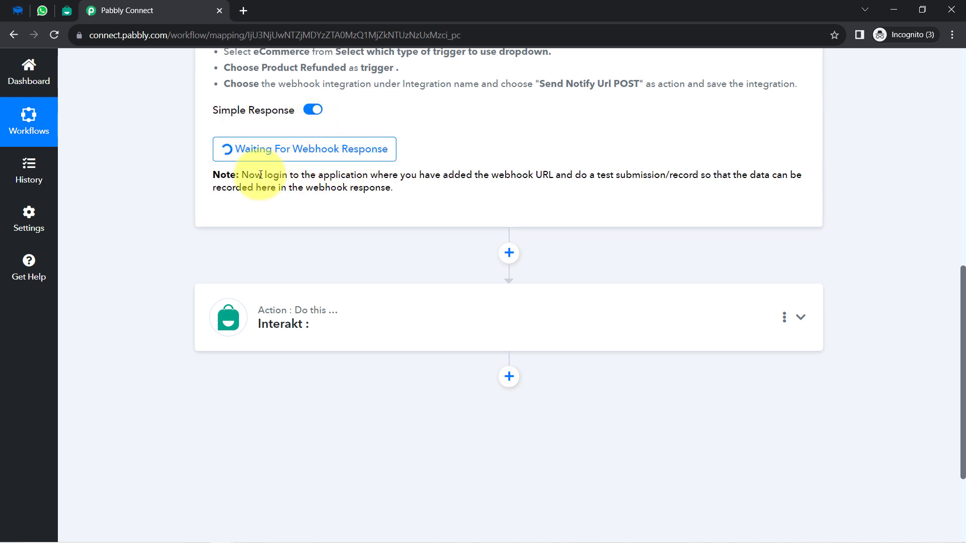
pyautogui.moveTo(261, 174); pyautogui.dragTo(539, 169)
pyautogui.moveTo(625, 175); pyautogui.dragTo(377, 191)
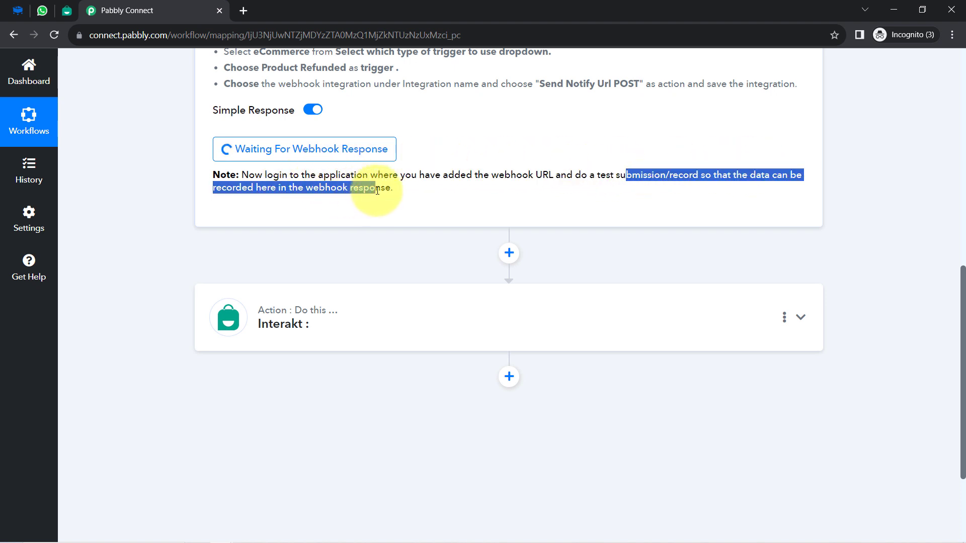
pyautogui.click(378, 190)
pyautogui.moveTo(596, 171); pyautogui.dragTo(679, 175)
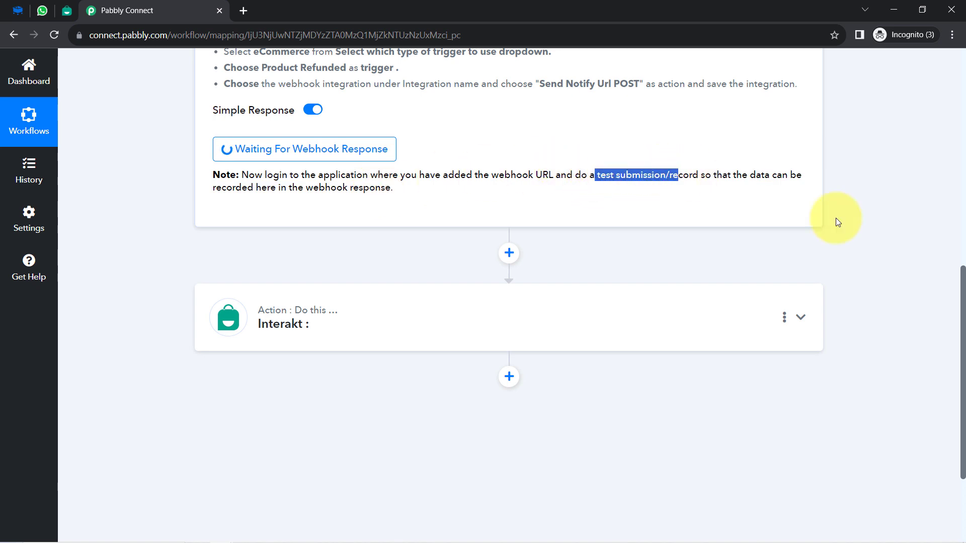
pyautogui.moveTo(963, 322); pyautogui.dragTo(962, 106)
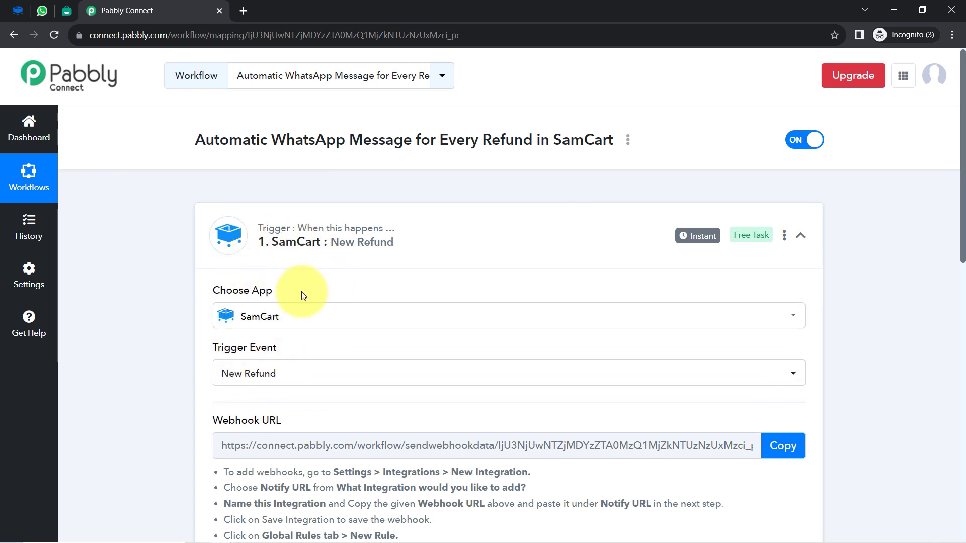
pyautogui.moveTo(963, 145); pyautogui.dragTo(946, 322)
# Switch to SamCart, go to the sales orders and open the first order in the orders list.
pyautogui.click(18, 8)
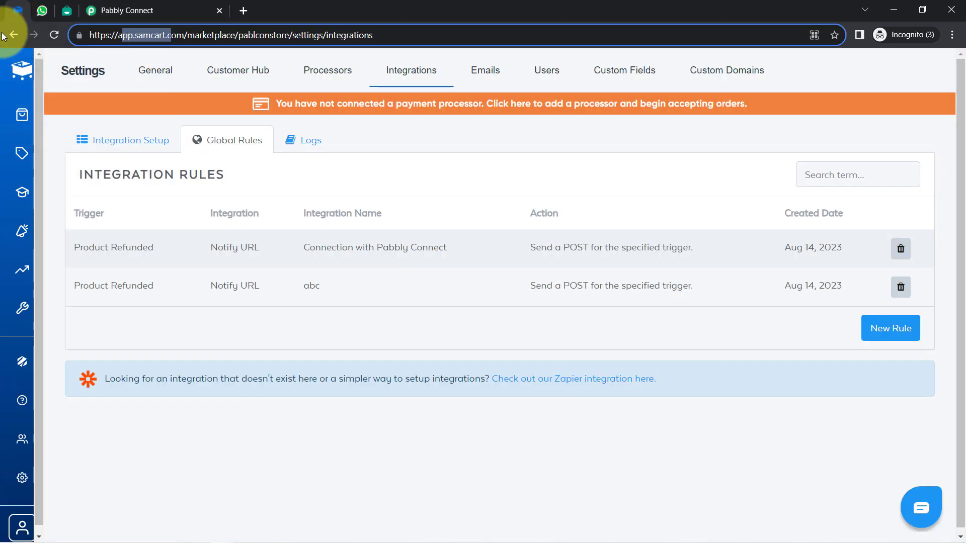
pyautogui.moveTo(17, 162)
pyautogui.click(48, 270)
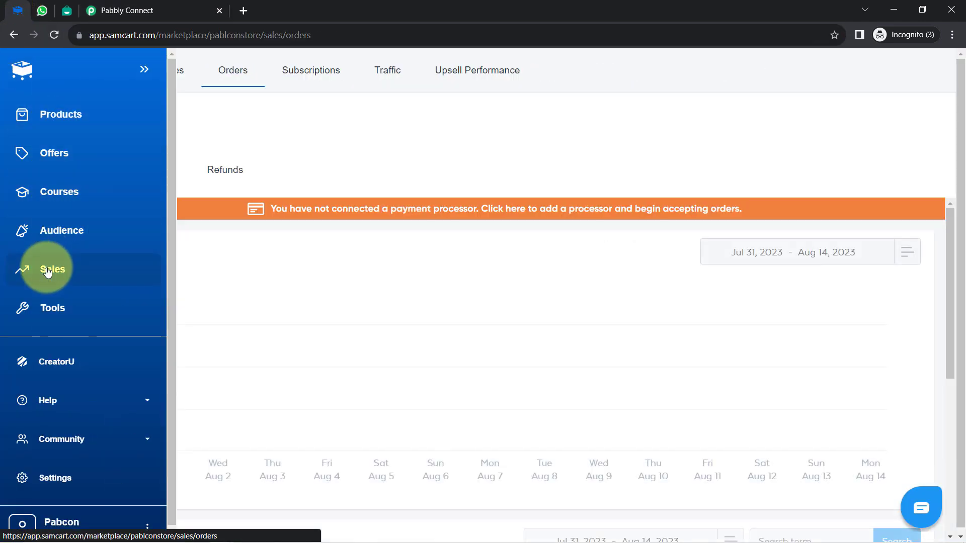
pyautogui.scroll(-5, 174, 314)
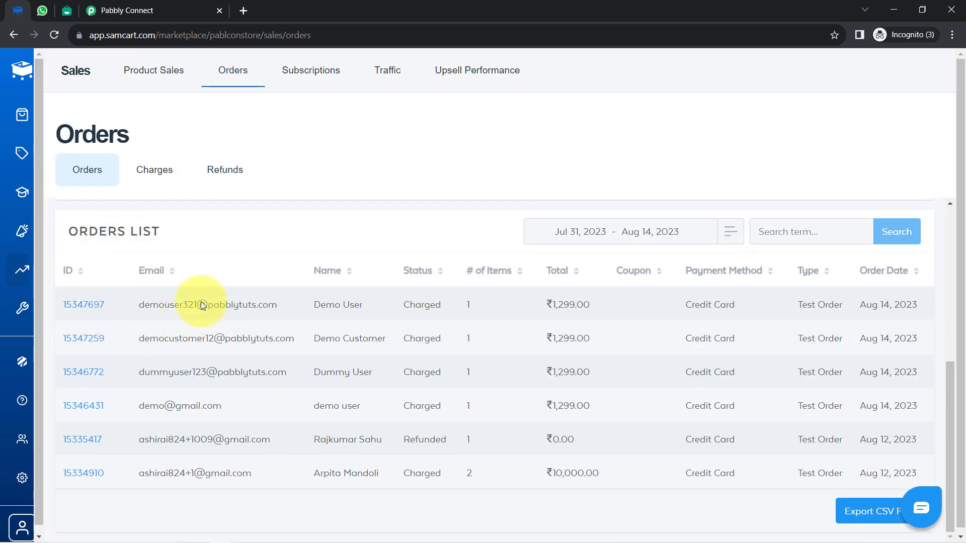
pyautogui.click(83, 305)
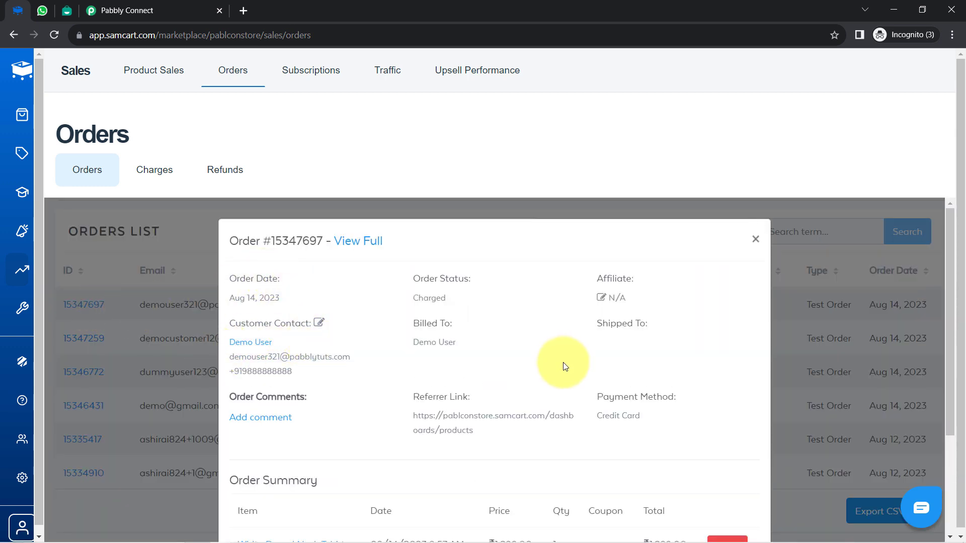
# Refund the full amount of the White Round Neck Tshirt in the order summary and confirm the refund.
pyautogui.scroll(-2, 574, 365)
pyautogui.scroll(-2, 676, 461)
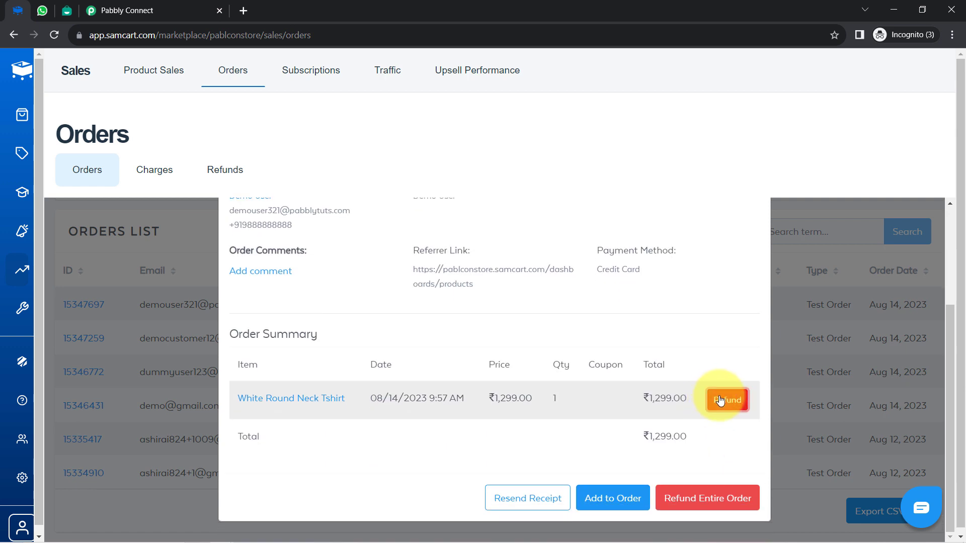
pyautogui.click(721, 401)
pyautogui.click(583, 358)
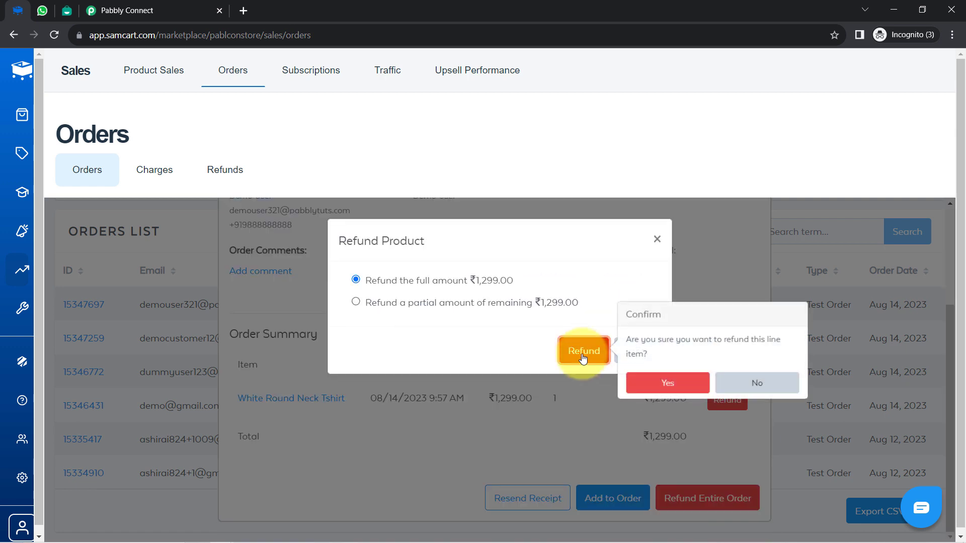
pyautogui.click(649, 382)
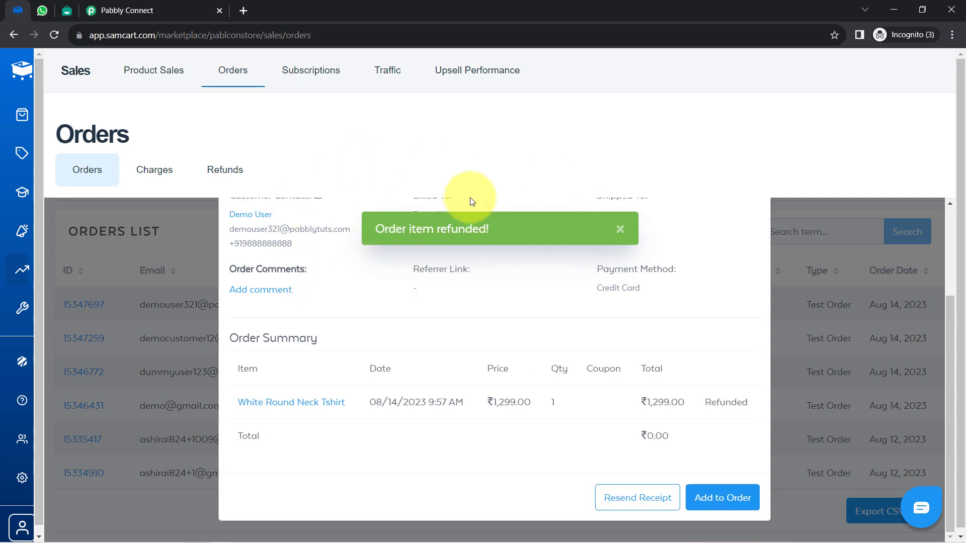
# Check the webhook response received in Pabbly Connect, glancing back at the refunded order in SamCart.
pyautogui.click(111, 6)
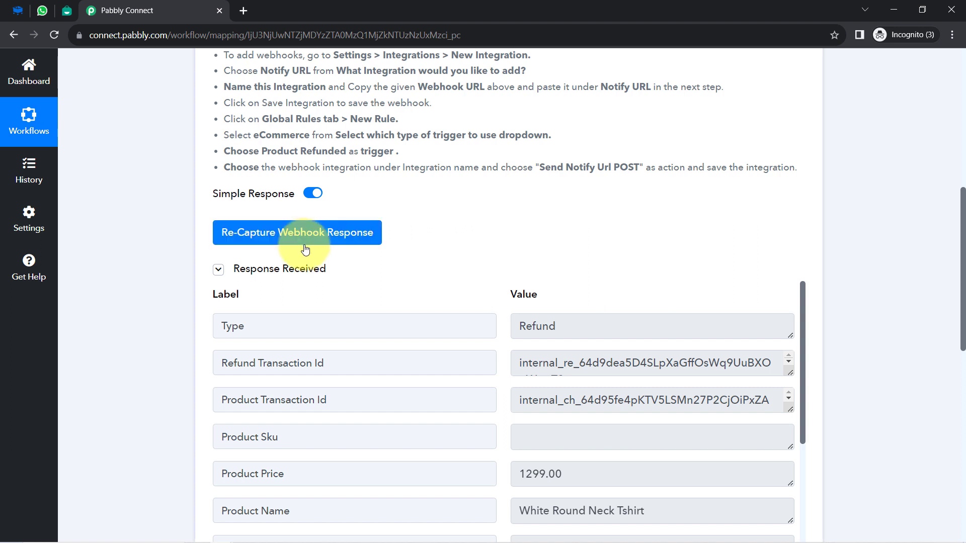
pyautogui.click(17, 10)
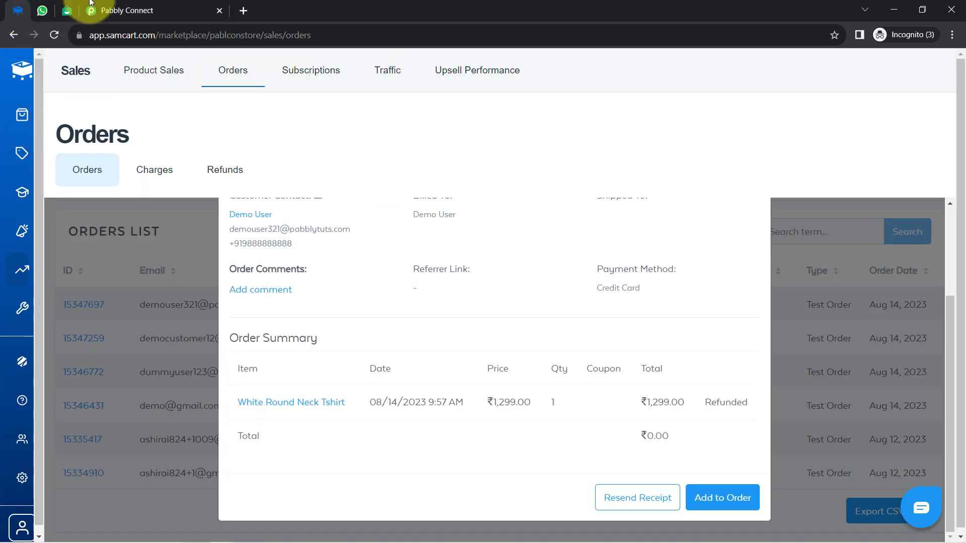
pyautogui.click(126, 10)
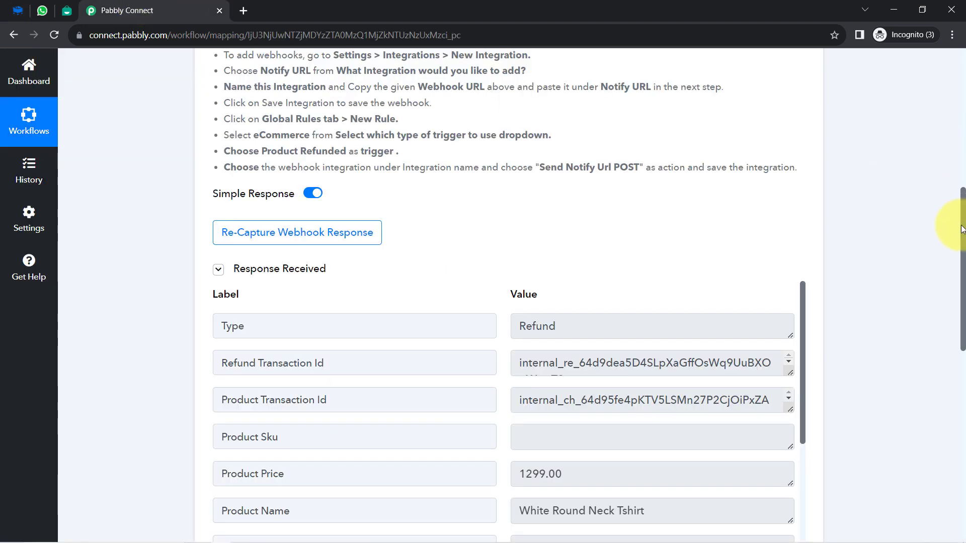
pyautogui.moveTo(962, 229); pyautogui.dragTo(949, 269)
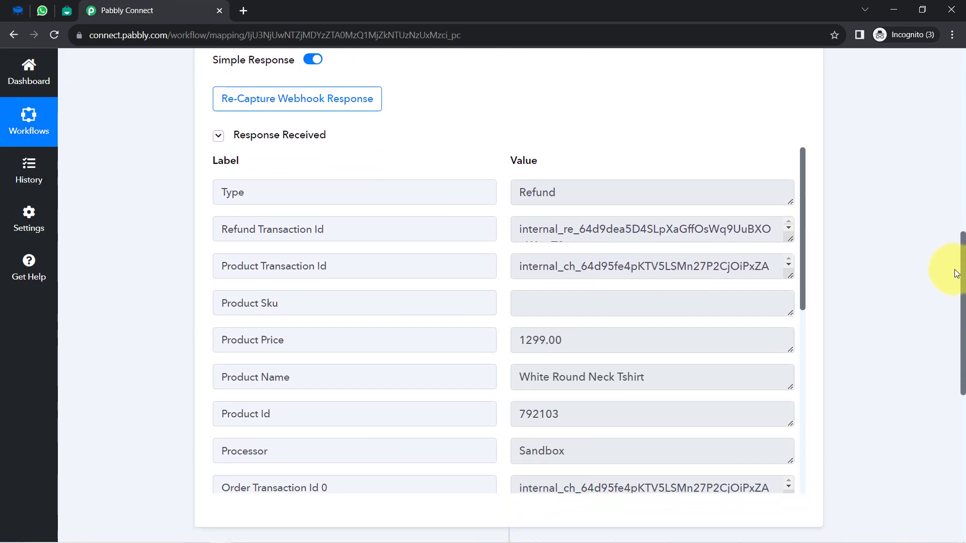
pyautogui.click(279, 137)
pyautogui.click(274, 139)
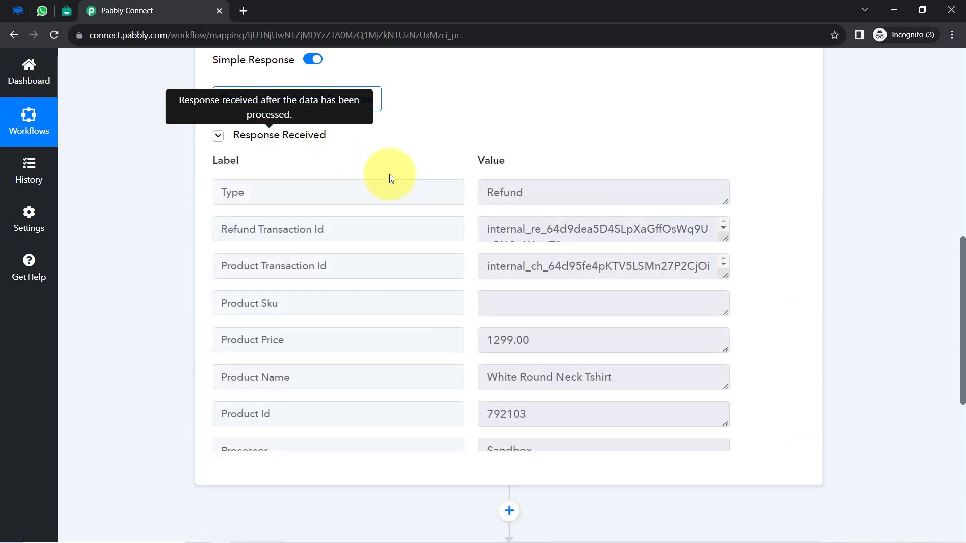
# Examine the type, product price and product name in the received webhook response.
pyautogui.doubleClick(554, 199)
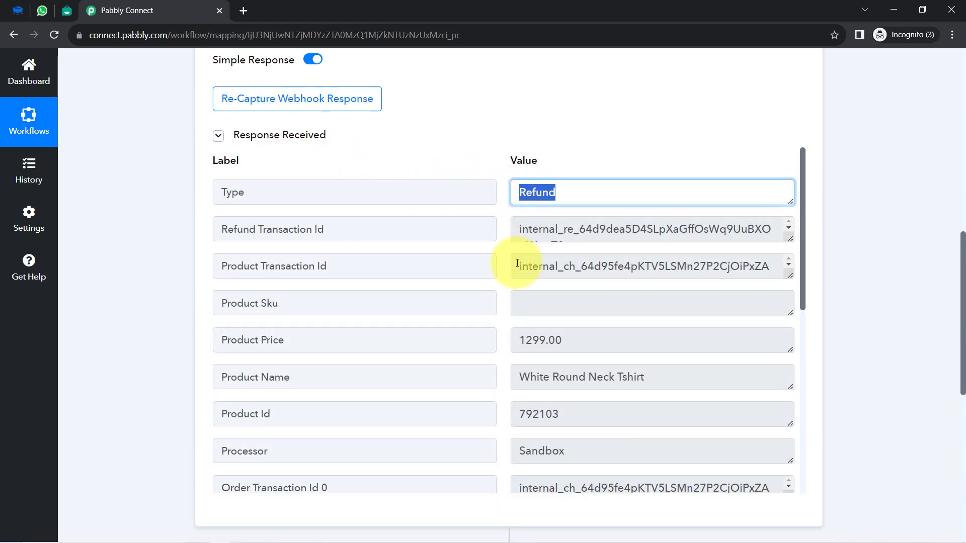
pyautogui.click(553, 341)
pyautogui.moveTo(561, 341); pyautogui.dragTo(520, 340)
pyautogui.moveTo(530, 378); pyautogui.dragTo(603, 377)
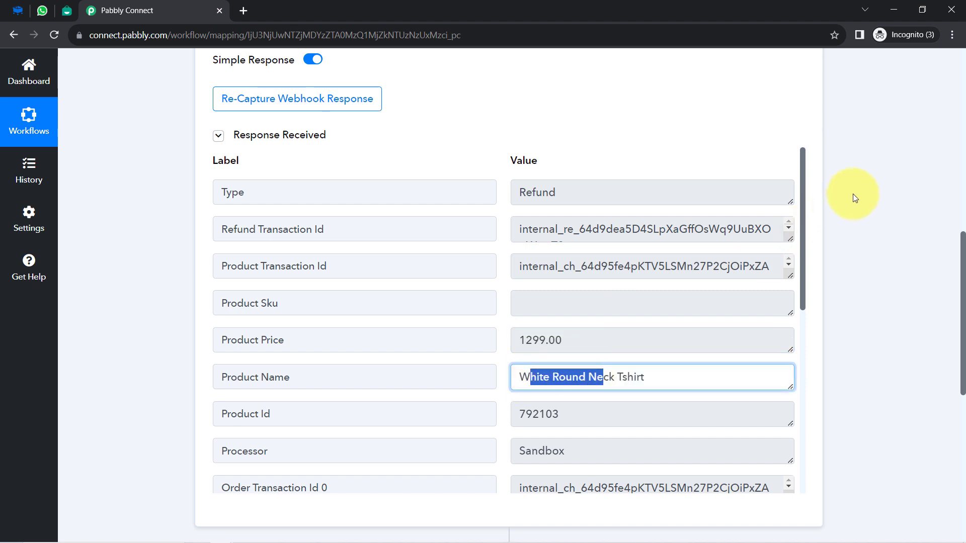
# Examine the customer's phone number, last name, first name and email in the received webhook response.
pyautogui.moveTo(802, 184); pyautogui.dragTo(783, 318)
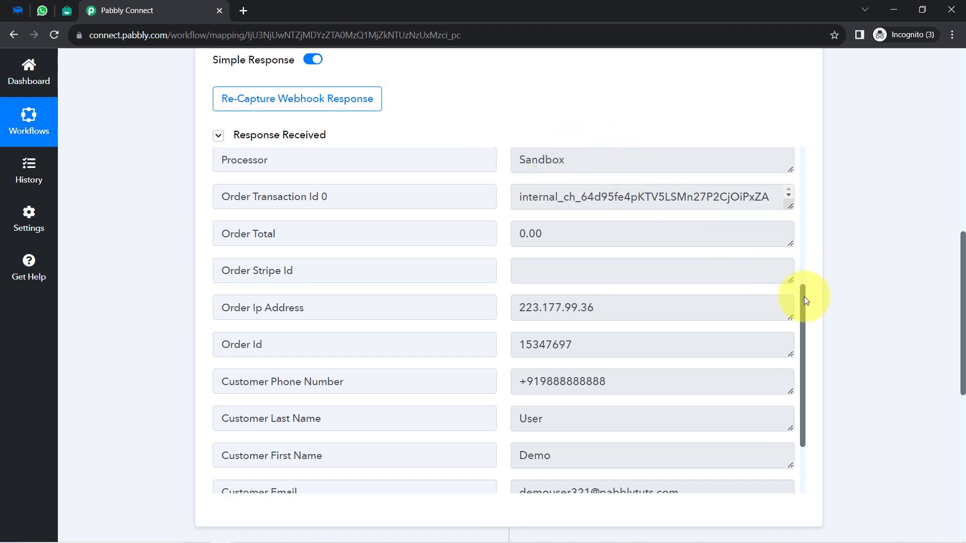
pyautogui.moveTo(805, 297); pyautogui.dragTo(776, 355)
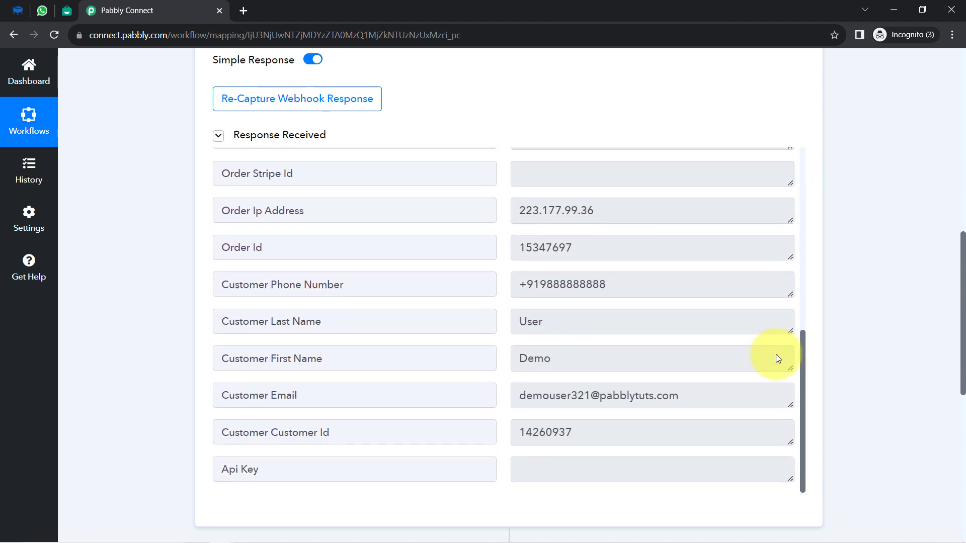
pyautogui.click(546, 284)
pyautogui.moveTo(546, 285); pyautogui.dragTo(656, 282)
pyautogui.moveTo(578, 319); pyautogui.dragTo(453, 329)
pyautogui.moveTo(561, 356); pyautogui.dragTo(515, 360)
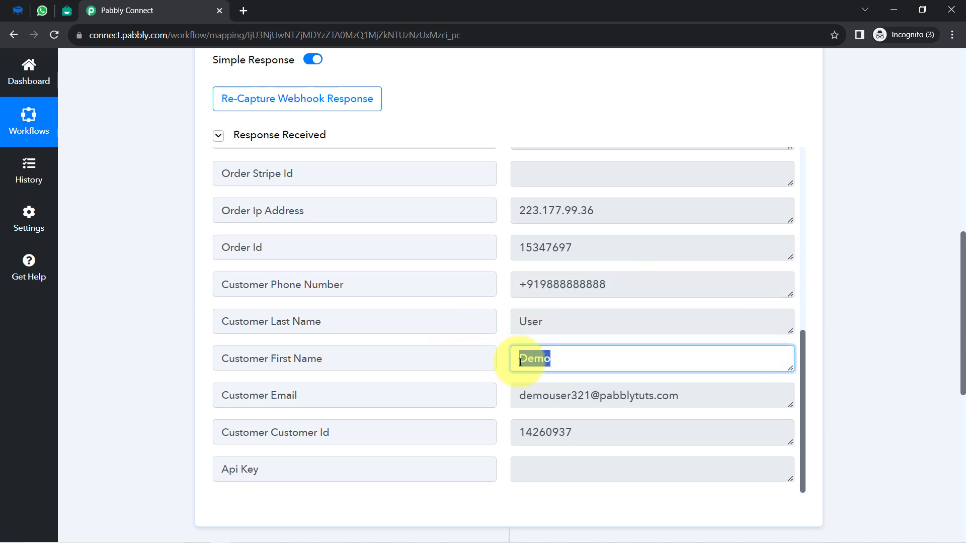
pyautogui.moveTo(638, 396); pyautogui.dragTo(367, 339)
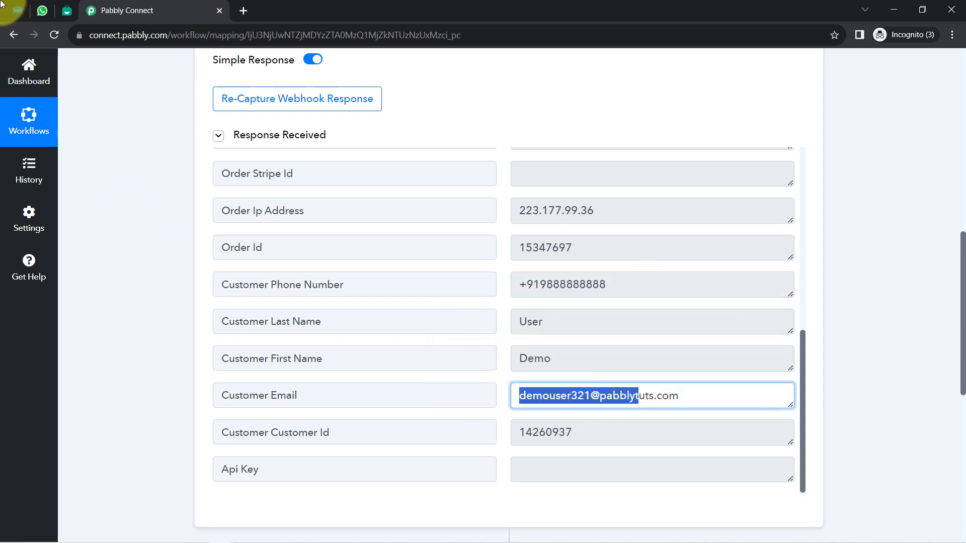
# Compare the customer contact details with the refunded order in SamCart and return to the trigger step in Pabbly Connect.
pyautogui.click(18, 10)
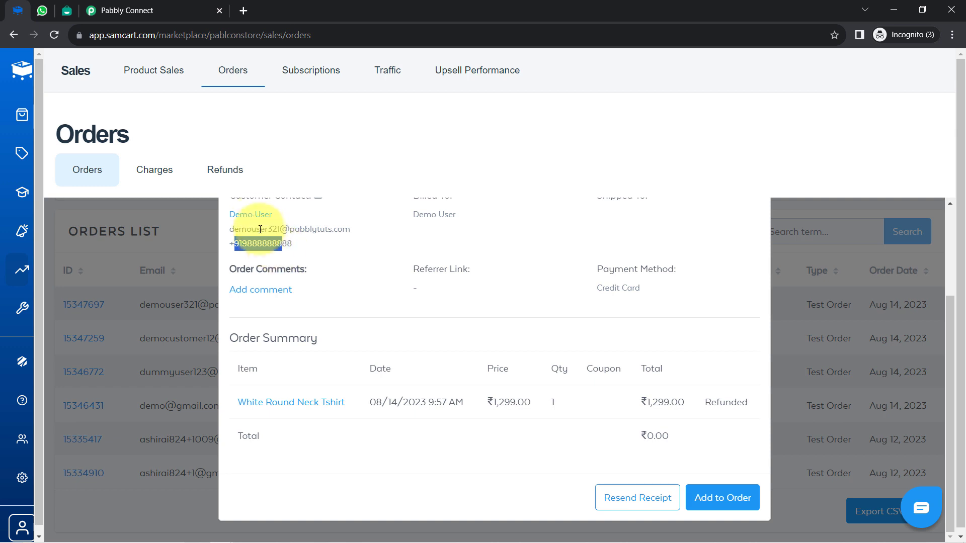
pyautogui.moveTo(285, 215); pyautogui.dragTo(245, 215)
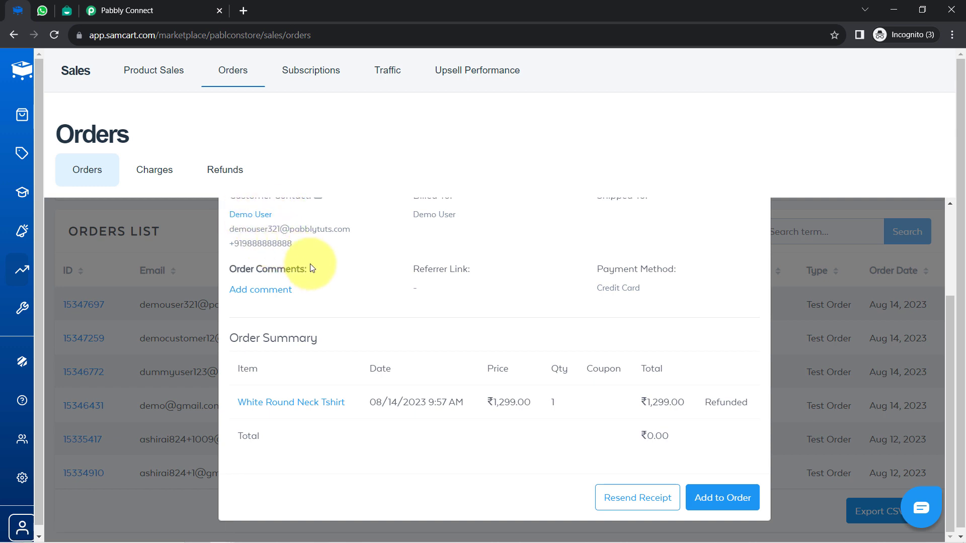
pyautogui.click(151, 10)
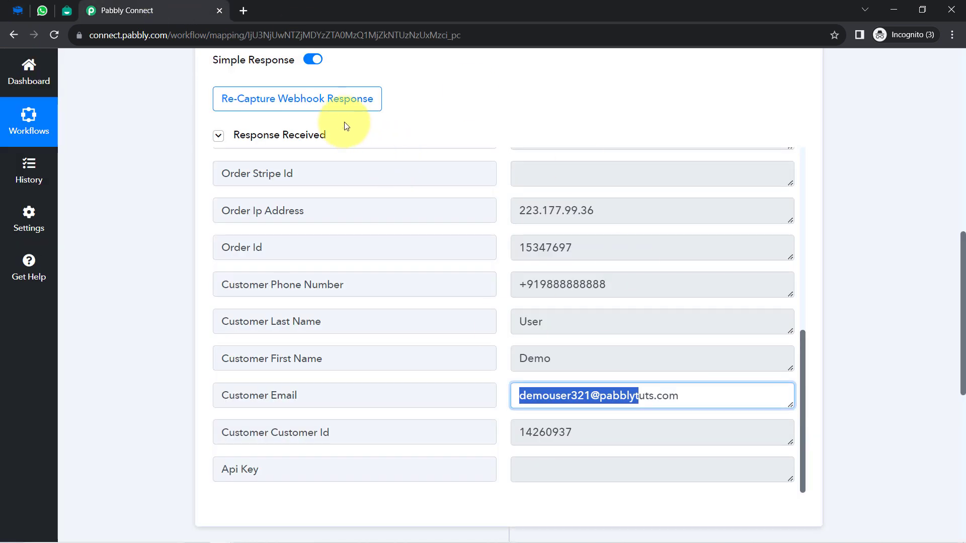
pyautogui.moveTo(964, 328); pyautogui.dragTo(962, 78)
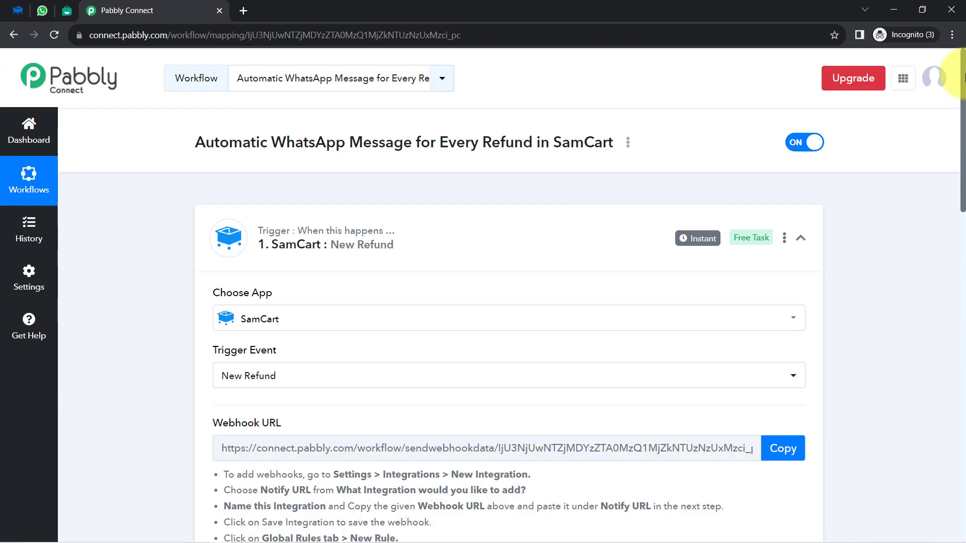
# Compare the refunded SamCart order with the trigger's webhook response and check the trigger's Instant label, leaving the trigger step collapsed.
pyautogui.click(306, 221)
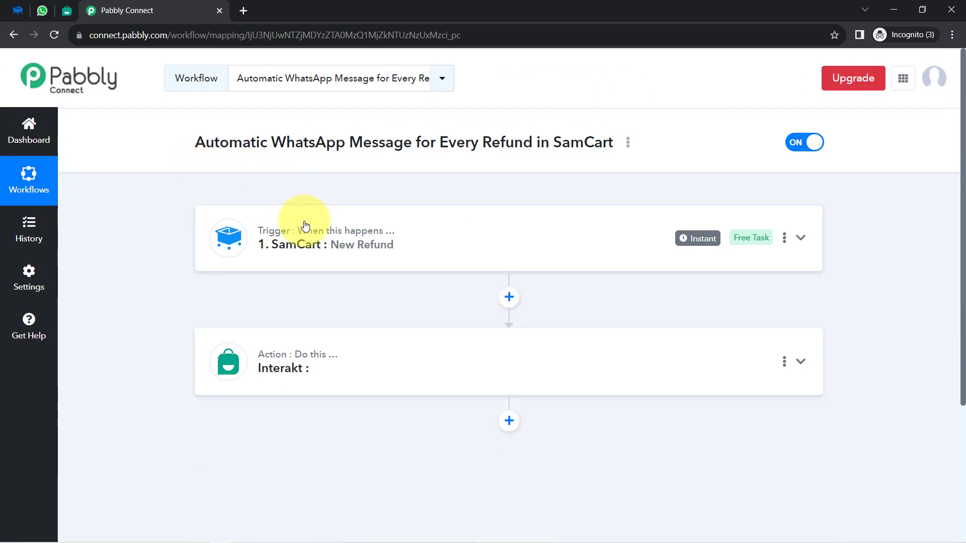
pyautogui.click(18, 10)
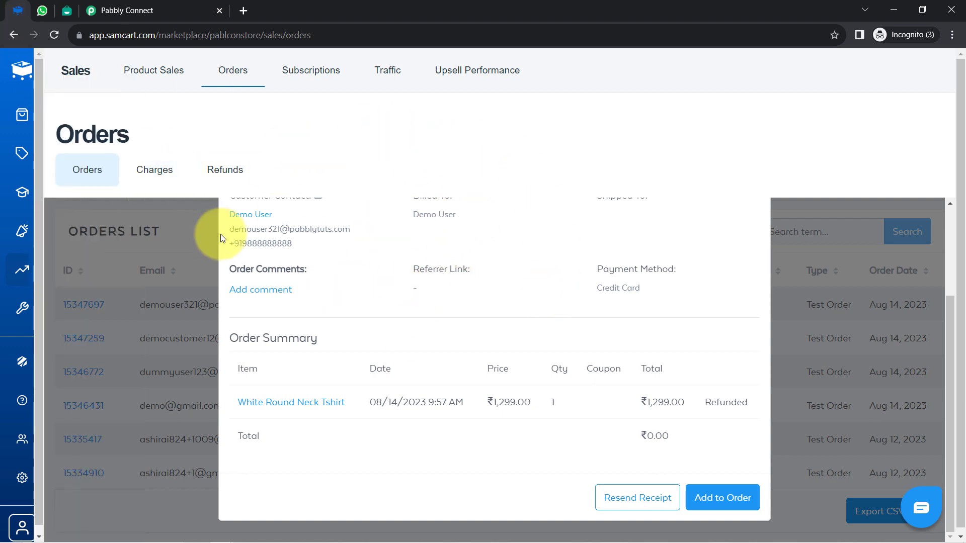
pyautogui.click(166, 10)
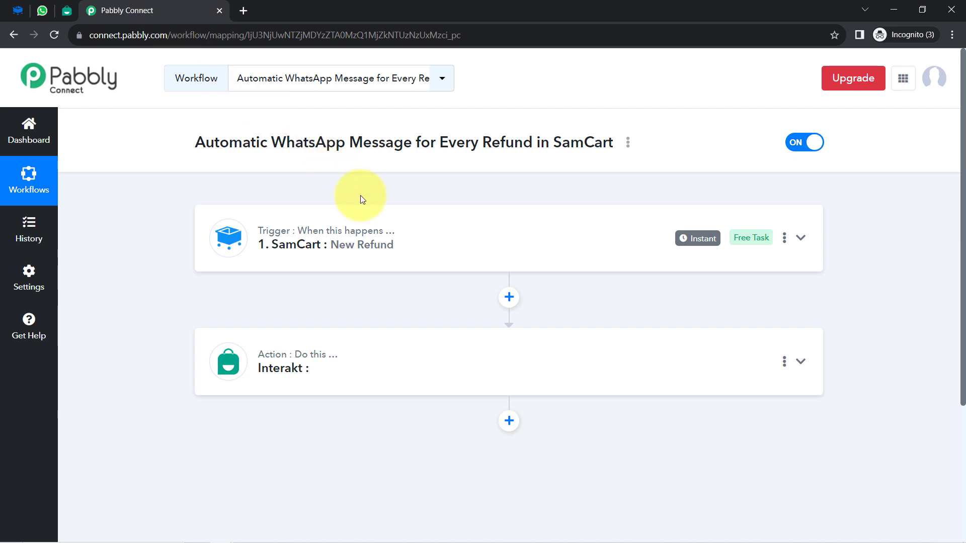
pyautogui.click(397, 245)
pyautogui.scroll(-5, 356, 453)
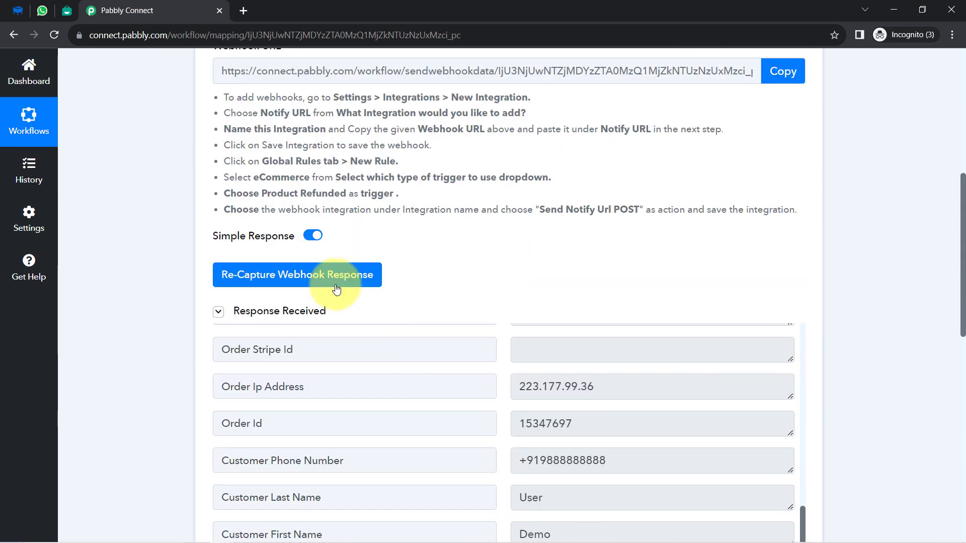
pyautogui.scroll(6, 704, 113)
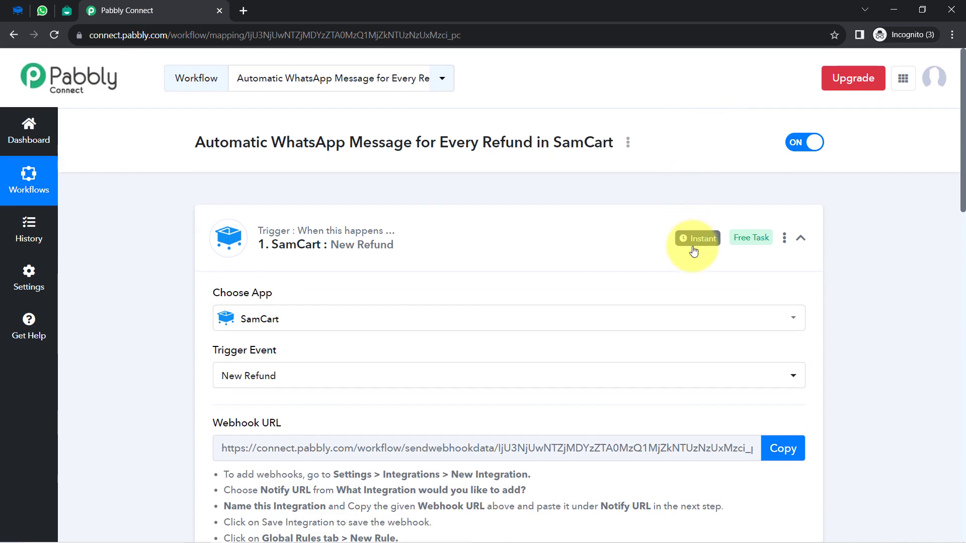
pyautogui.moveTo(696, 236)
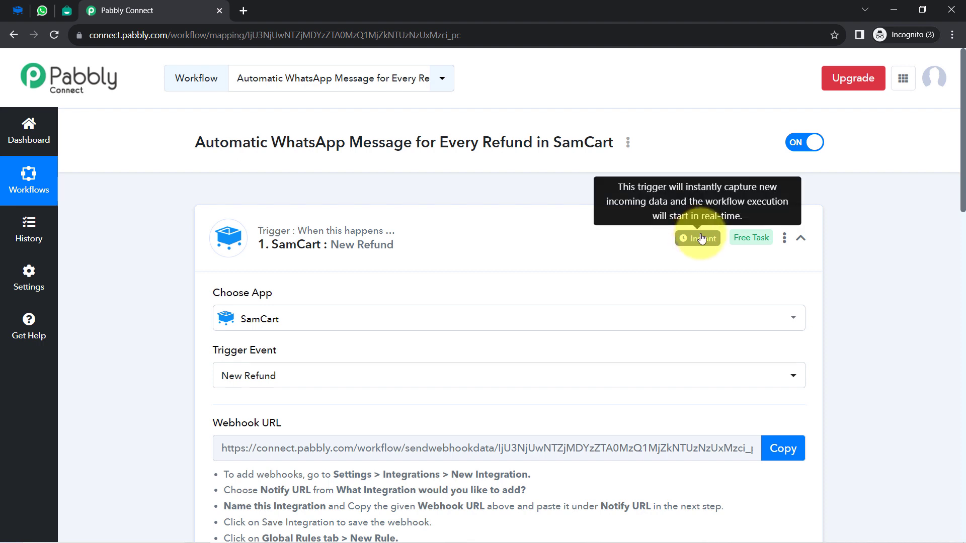
pyautogui.click(281, 229)
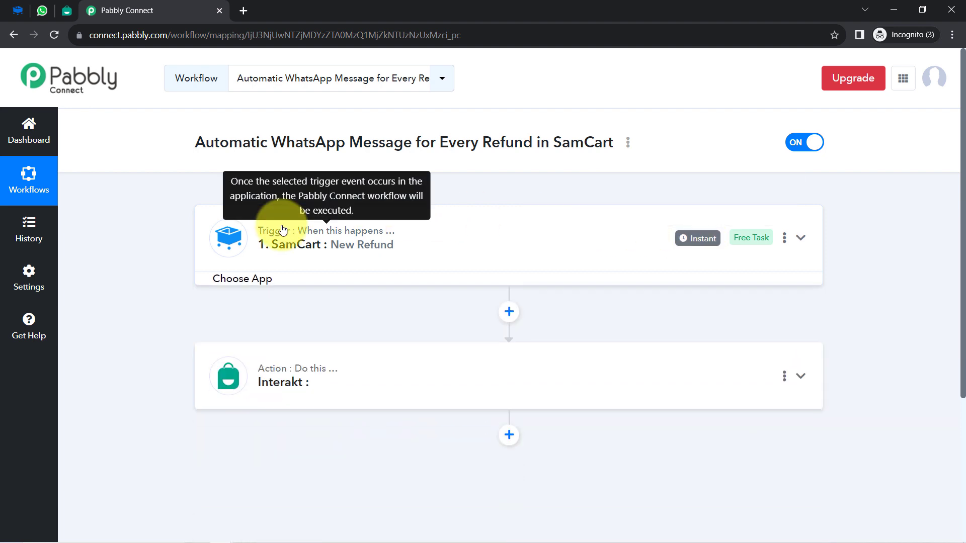
# Expand the Interakt action step and set its action event to Send WhatsApp Template Message.
pyautogui.click(282, 361)
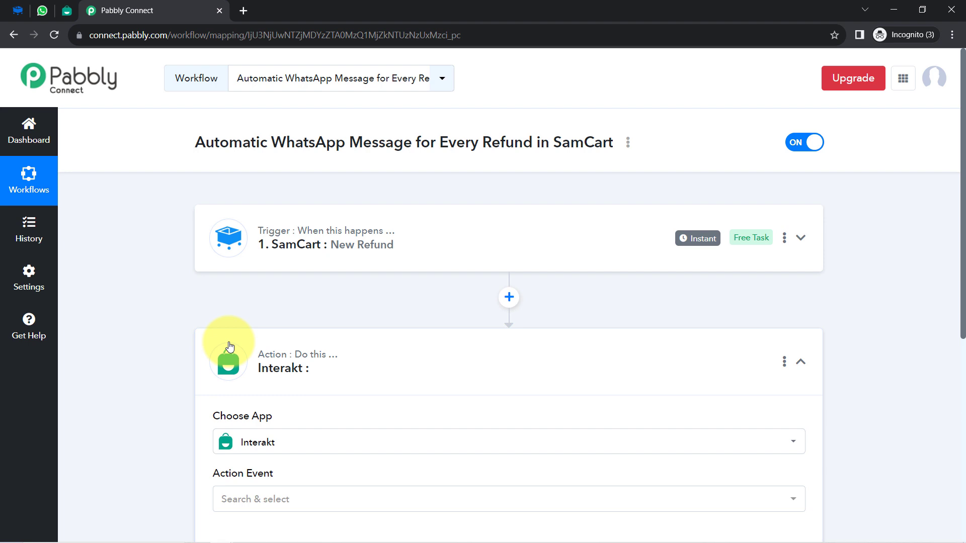
pyautogui.scroll(-2, 194, 325)
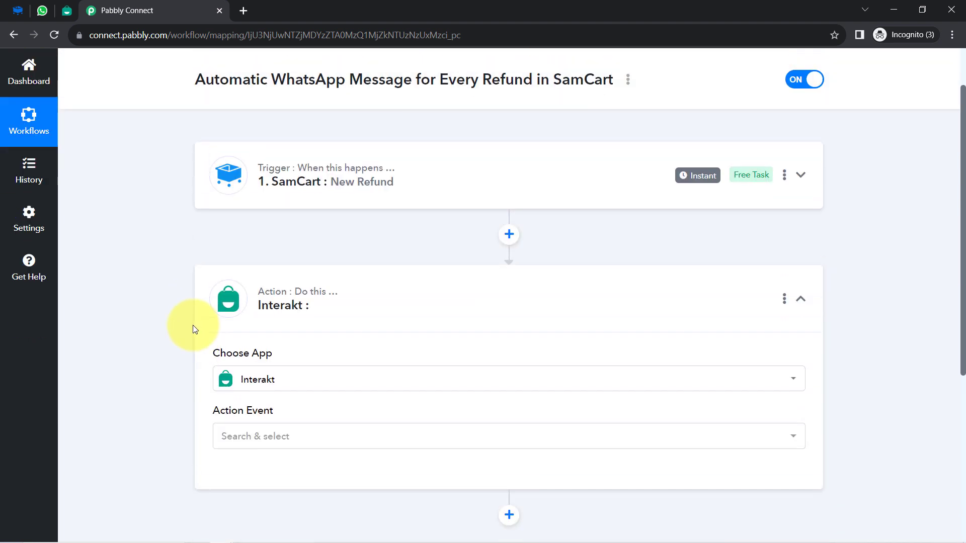
pyautogui.scroll(-2, 193, 335)
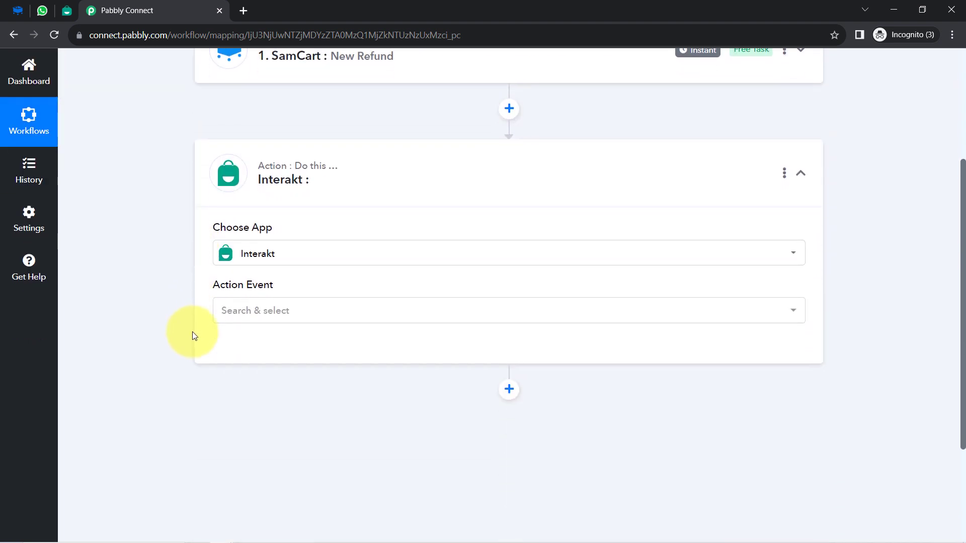
pyautogui.click(263, 312)
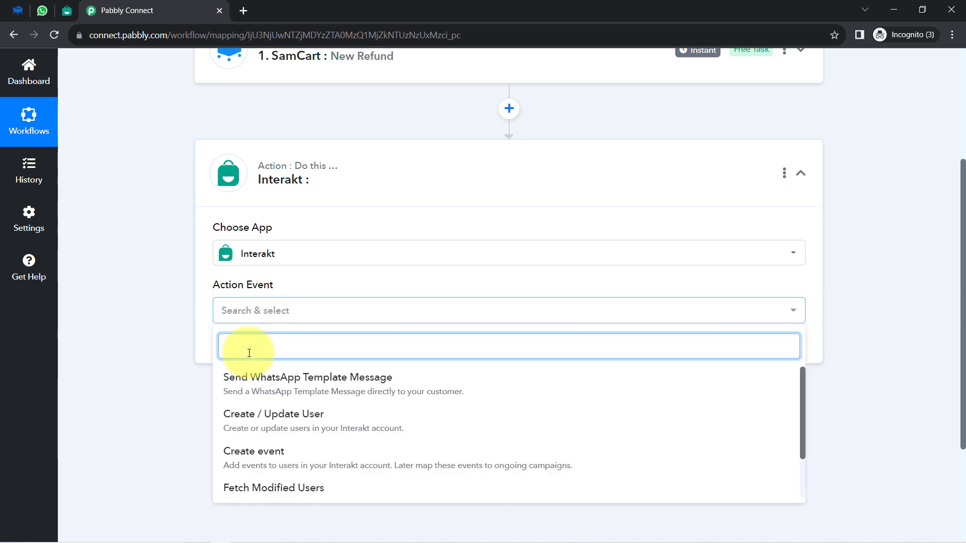
pyautogui.click(255, 388)
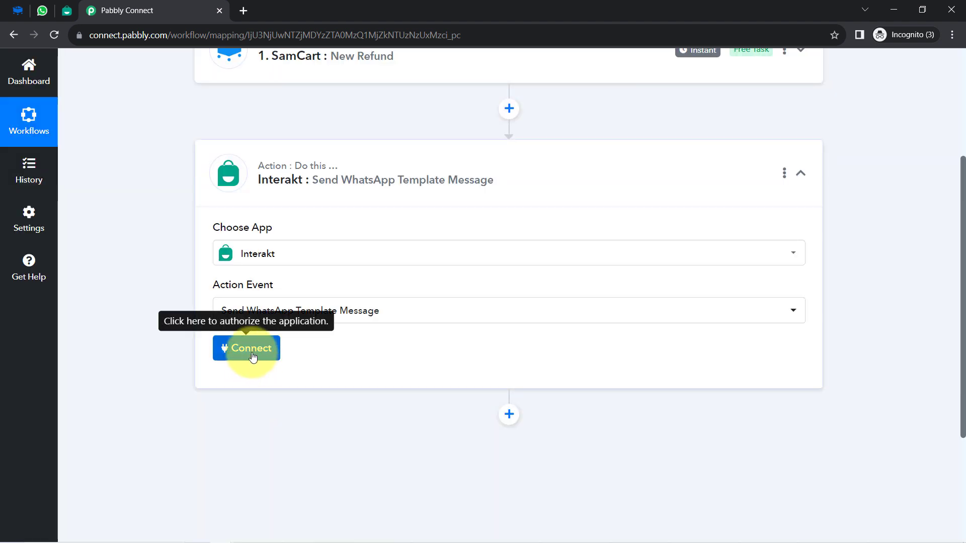
# Start adding a new Interakt connection and open the linked Interakt account in a separate browser tab.
pyautogui.click(253, 358)
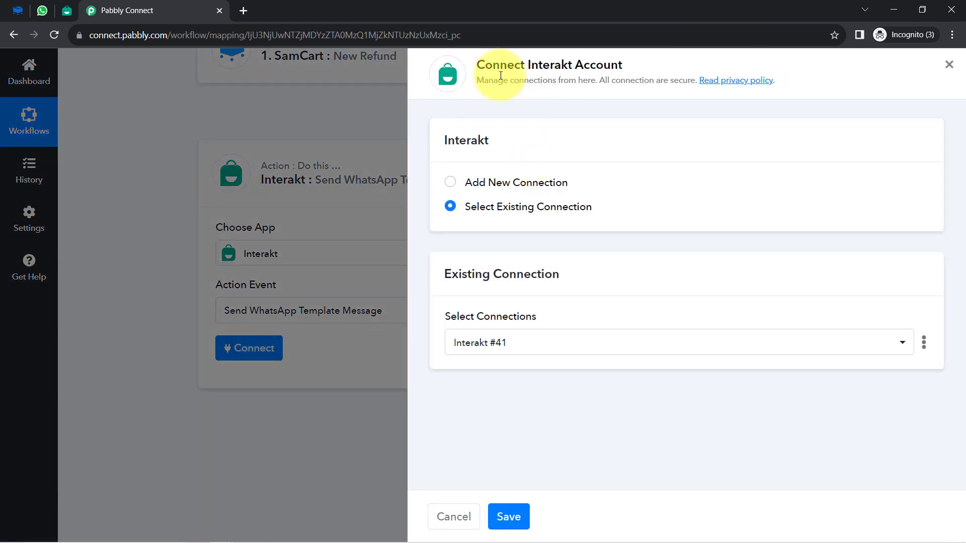
pyautogui.click(506, 189)
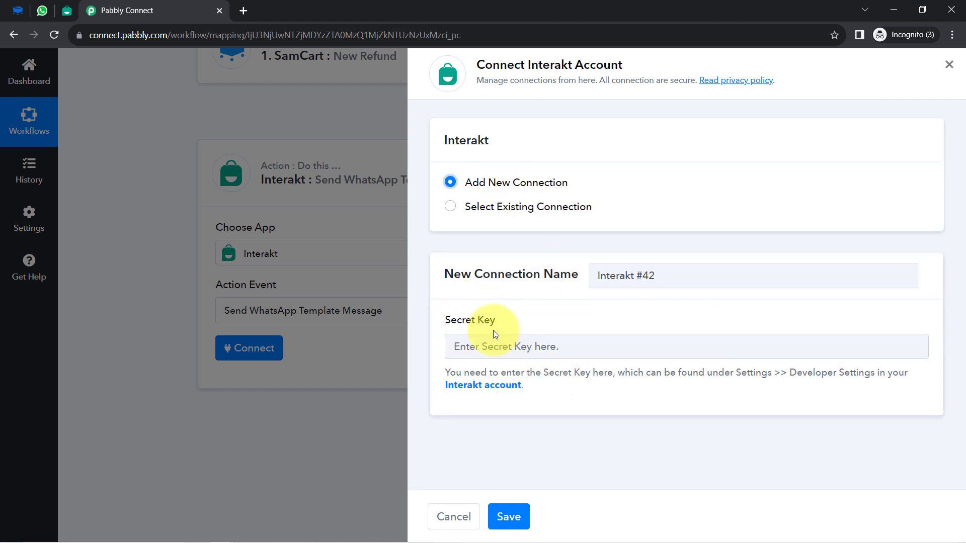
pyautogui.moveTo(453, 324); pyautogui.dragTo(502, 327)
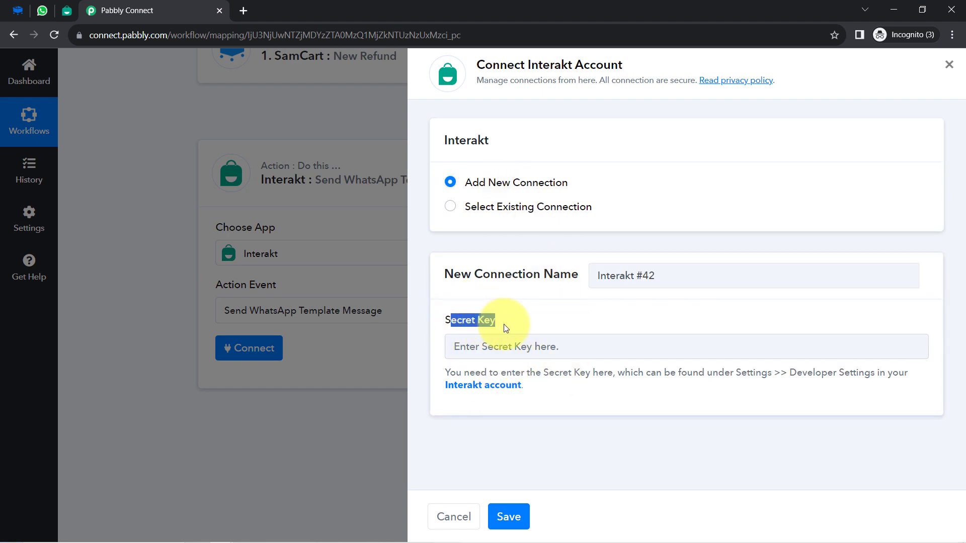
pyautogui.rightClick(487, 386)
pyautogui.click(500, 391)
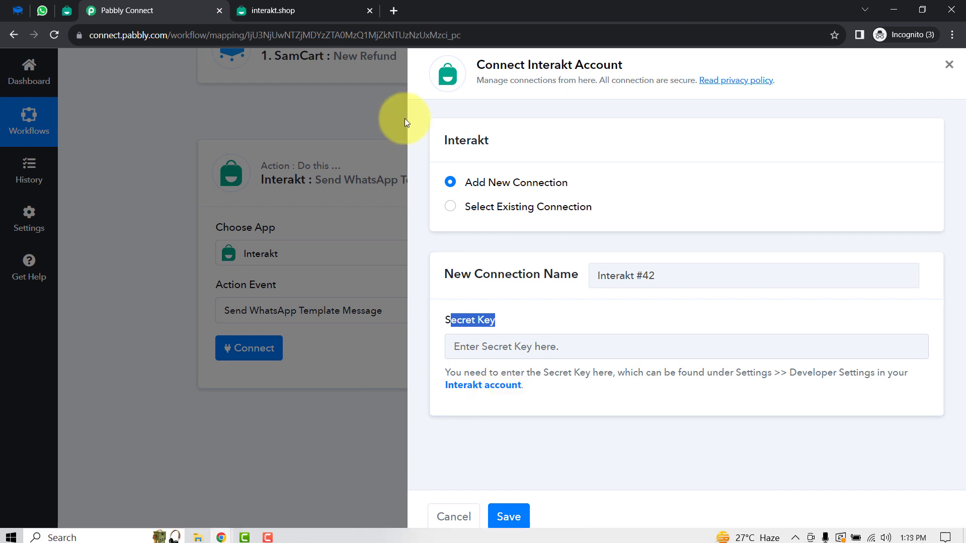
# Switch to Interakt and copy the secret key from its developer settings.
pyautogui.click(270, 9)
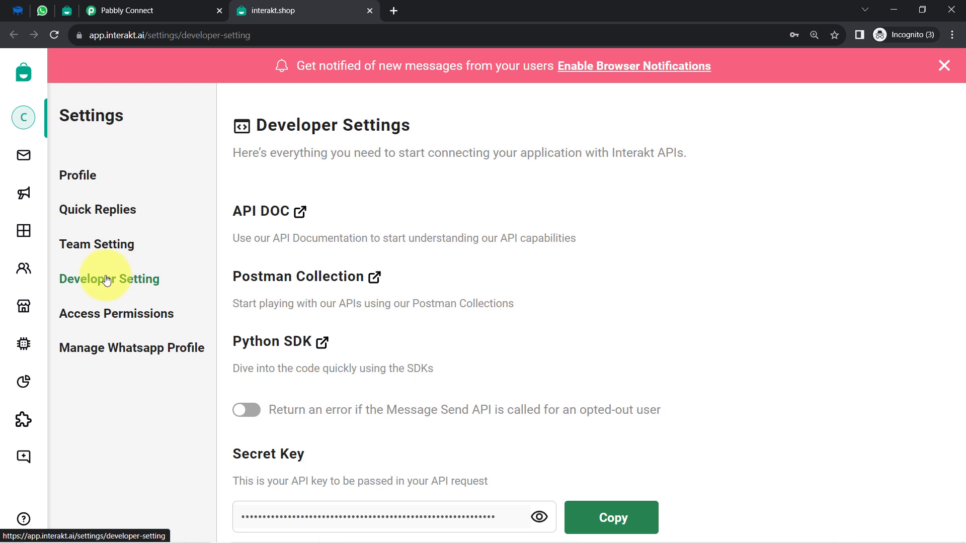
pyautogui.scroll(-1, 446, 405)
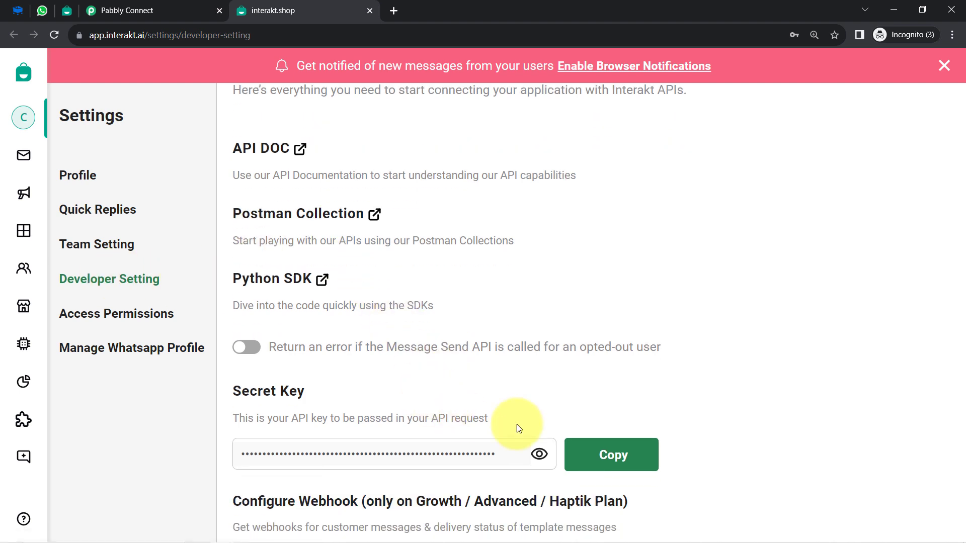
pyautogui.click(593, 455)
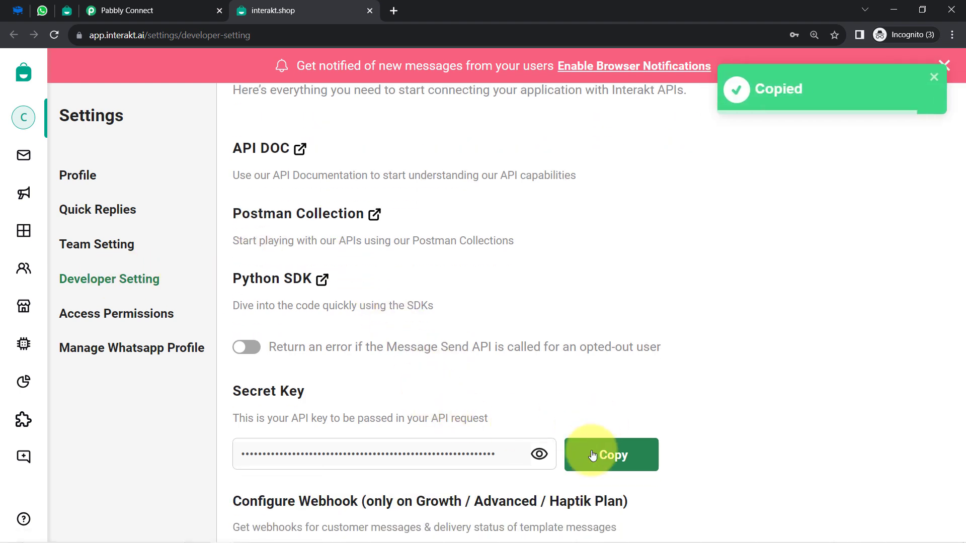
# Return to Pabbly Connect, paste the Interakt secret key into the new connection and save it.
pyautogui.click(120, 4)
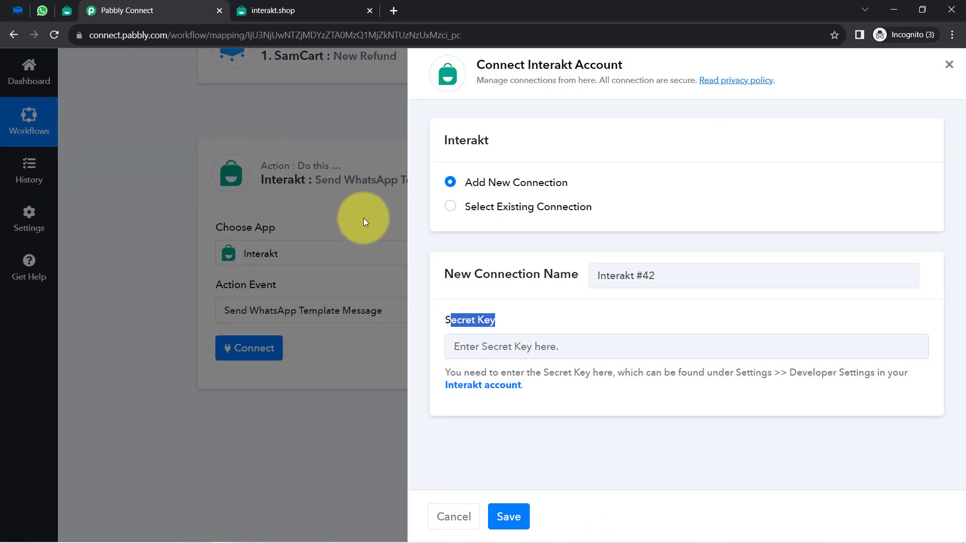
pyautogui.click(493, 343)
pyautogui.hotkey('ctrl', 'v')
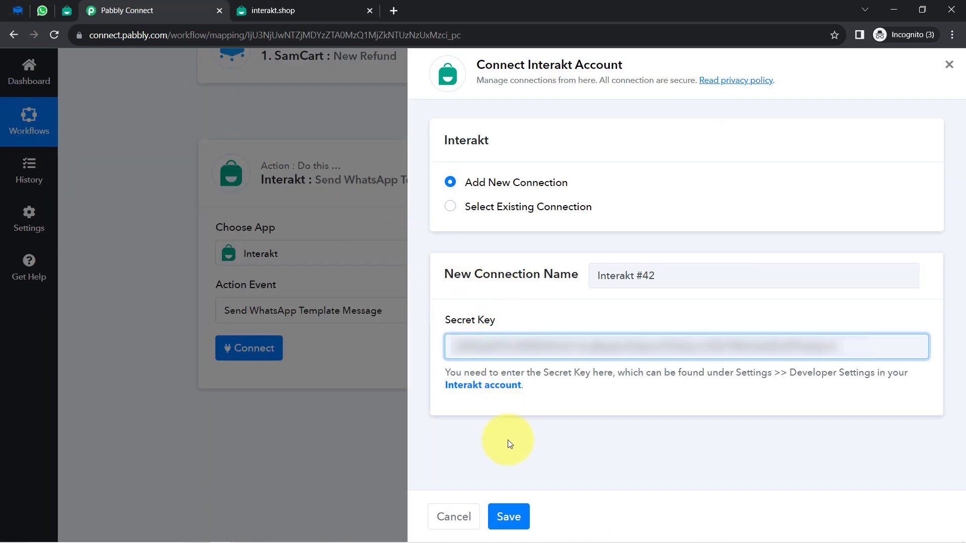
pyautogui.click(508, 517)
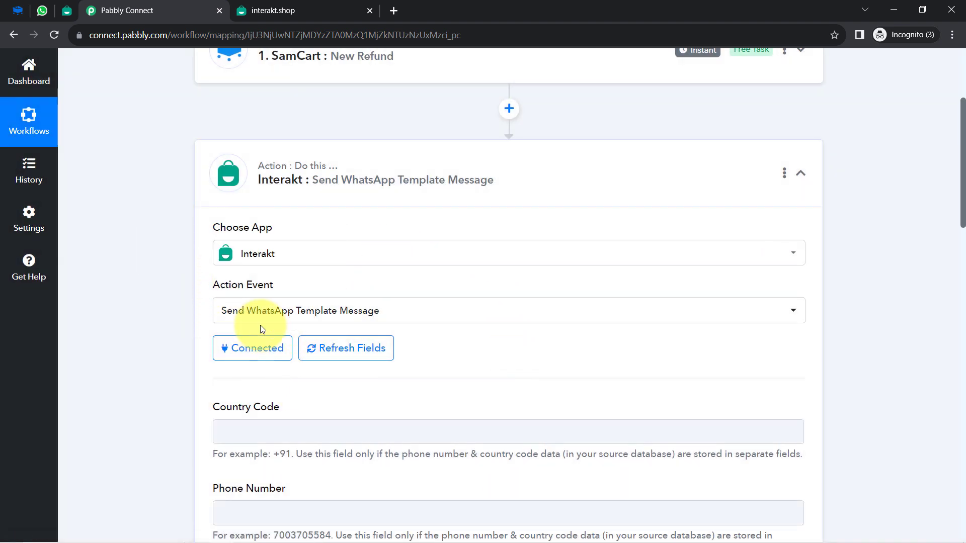
# Examine the Country Code, Phone Number and Full Phone Number fields and the note about which of them are mandatory.
pyautogui.moveTo(963, 180); pyautogui.dragTo(962, 237)
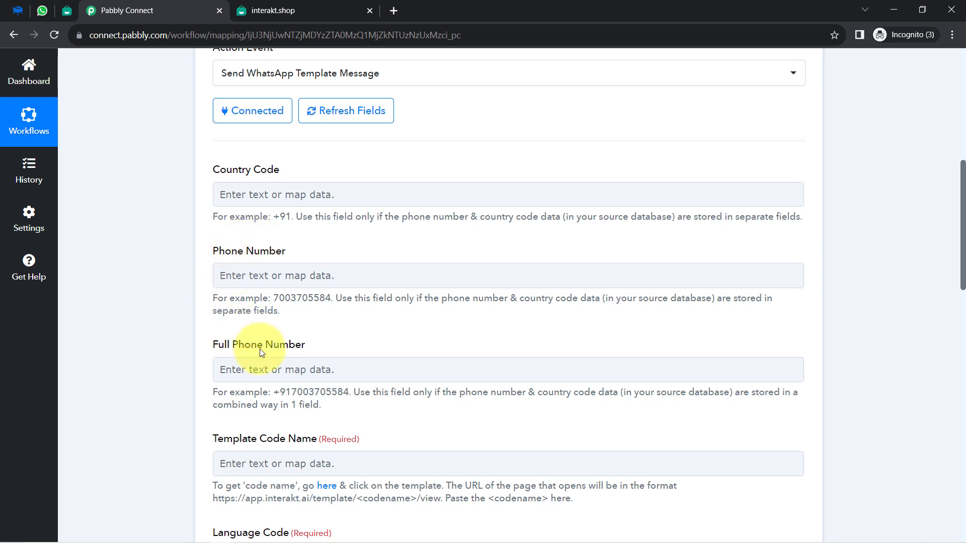
pyautogui.click(299, 279)
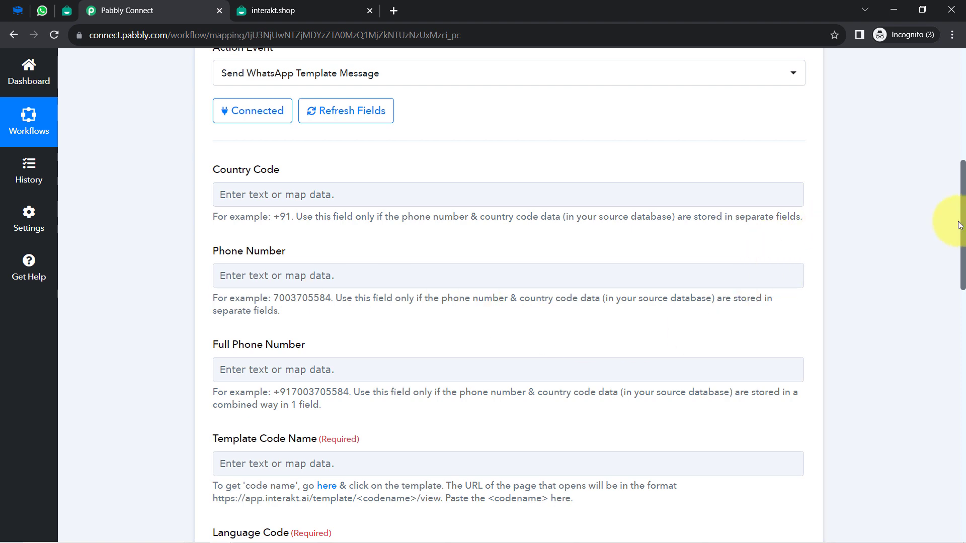
pyautogui.moveTo(964, 224); pyautogui.dragTo(924, 423)
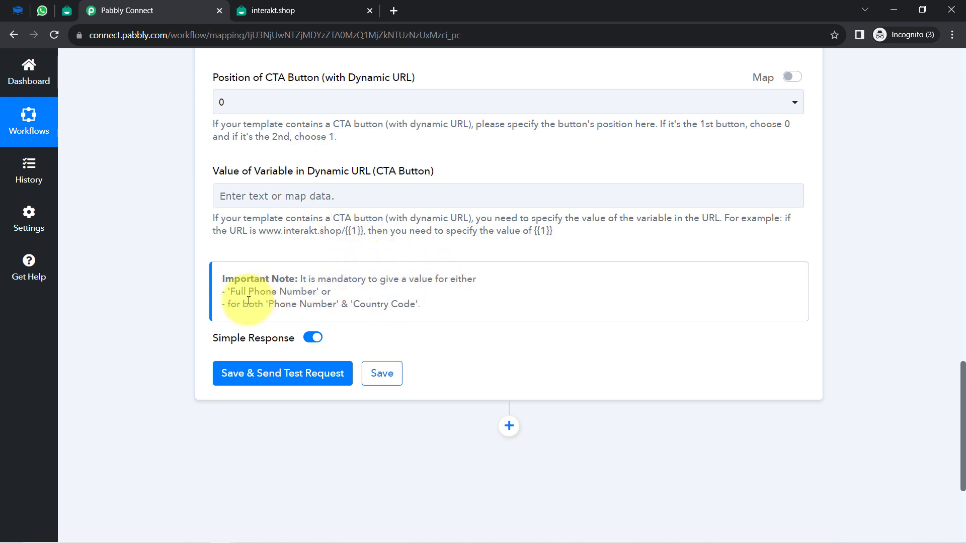
pyautogui.moveTo(249, 304); pyautogui.dragTo(320, 305)
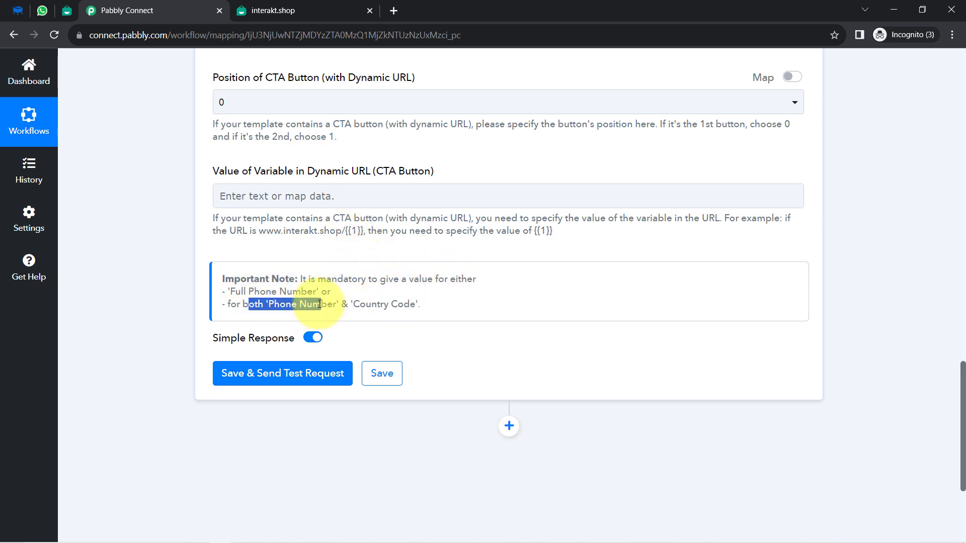
pyautogui.moveTo(964, 417); pyautogui.dragTo(940, 220)
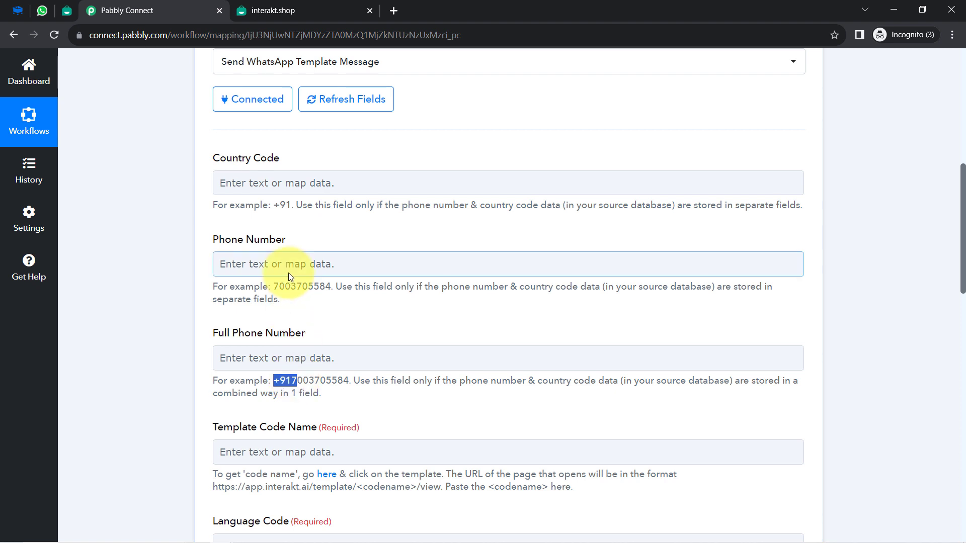
pyautogui.moveTo(279, 287); pyautogui.dragTo(311, 288)
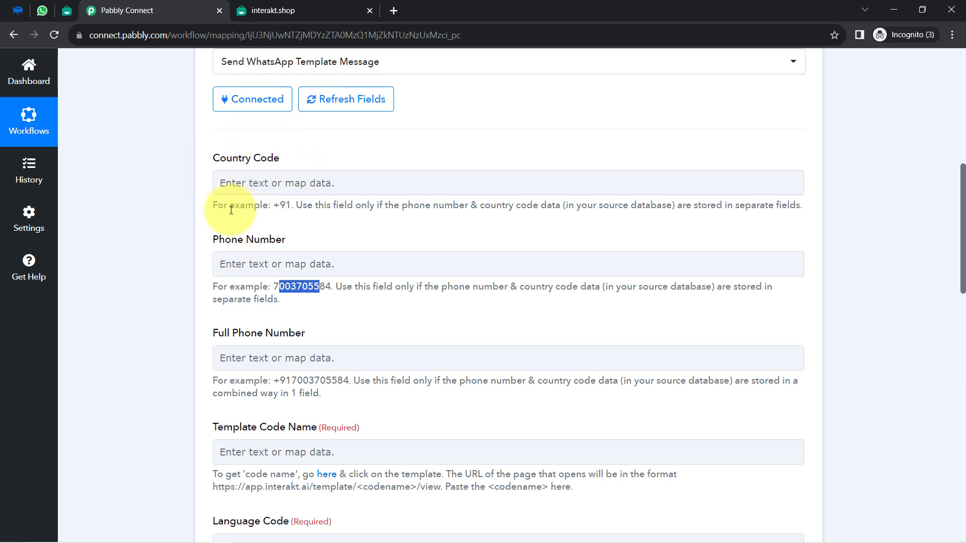
pyautogui.click(122, 262)
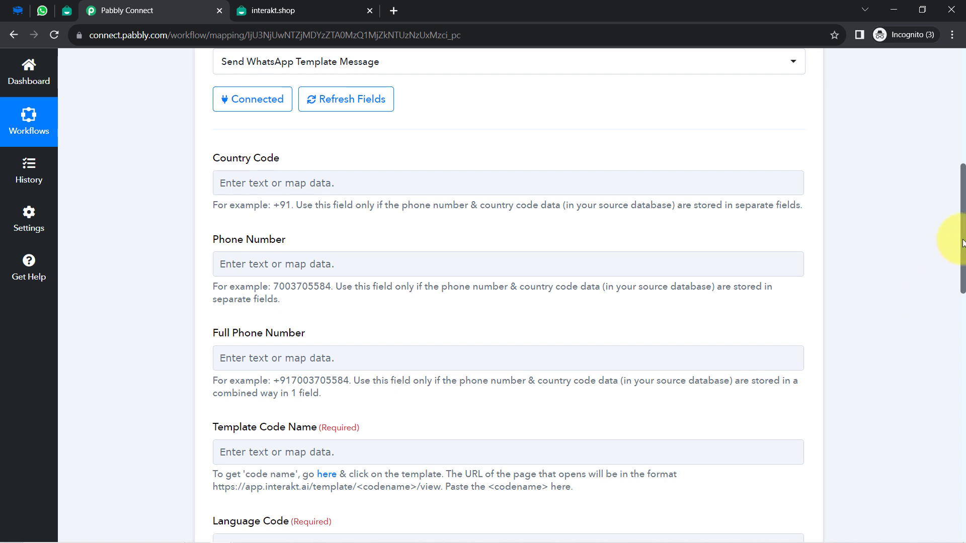
pyautogui.moveTo(962, 220); pyautogui.dragTo(950, 242)
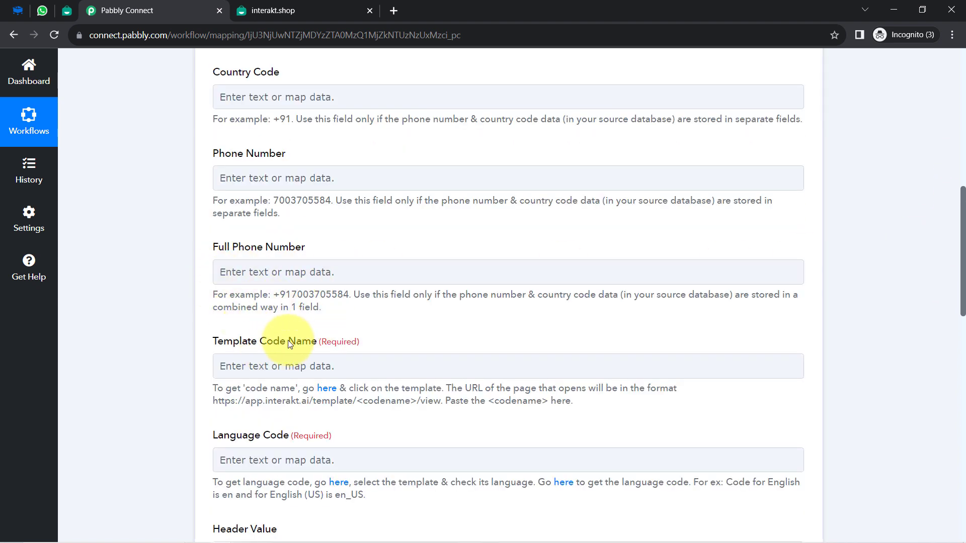
pyautogui.moveTo(241, 246); pyautogui.dragTo(307, 240)
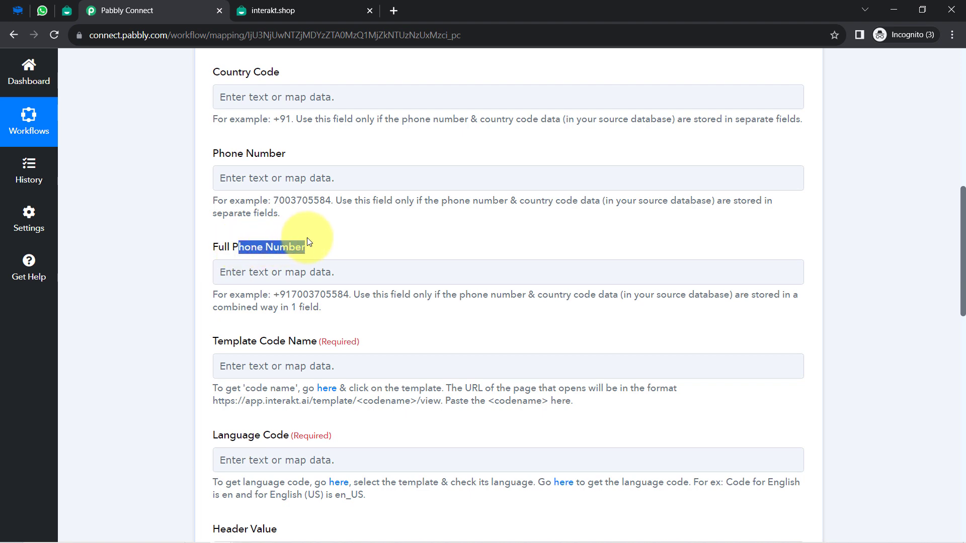
# Check the customer phone number's format in the SamCart webhook response and return to the Interakt action's Full Phone Number field.
pyautogui.scroll(10, 206, 238)
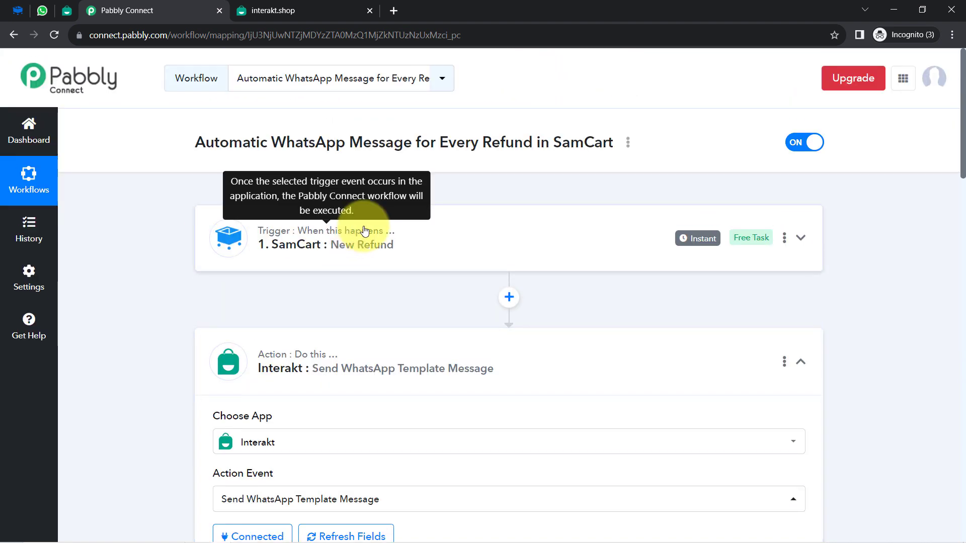
pyautogui.click(365, 231)
pyautogui.scroll(-13, 162, 323)
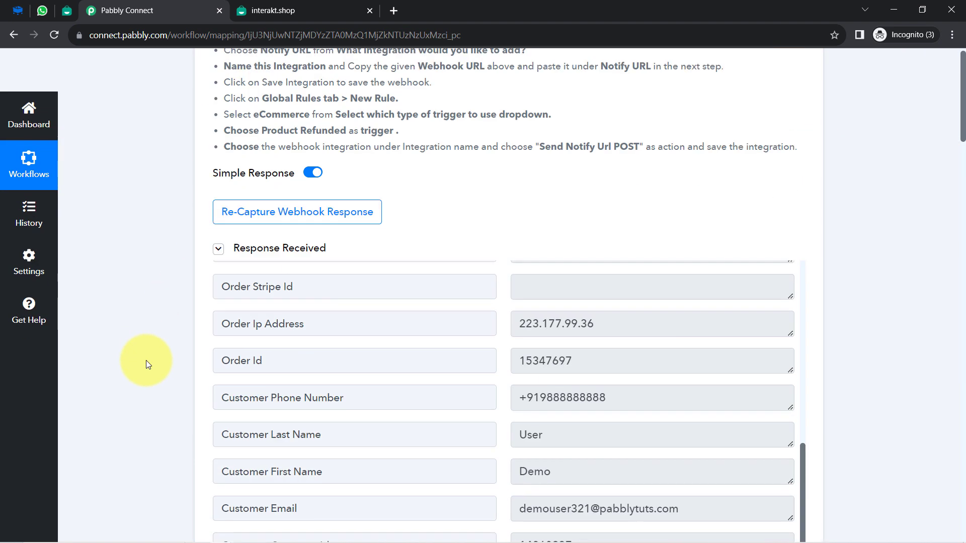
pyautogui.click(522, 209)
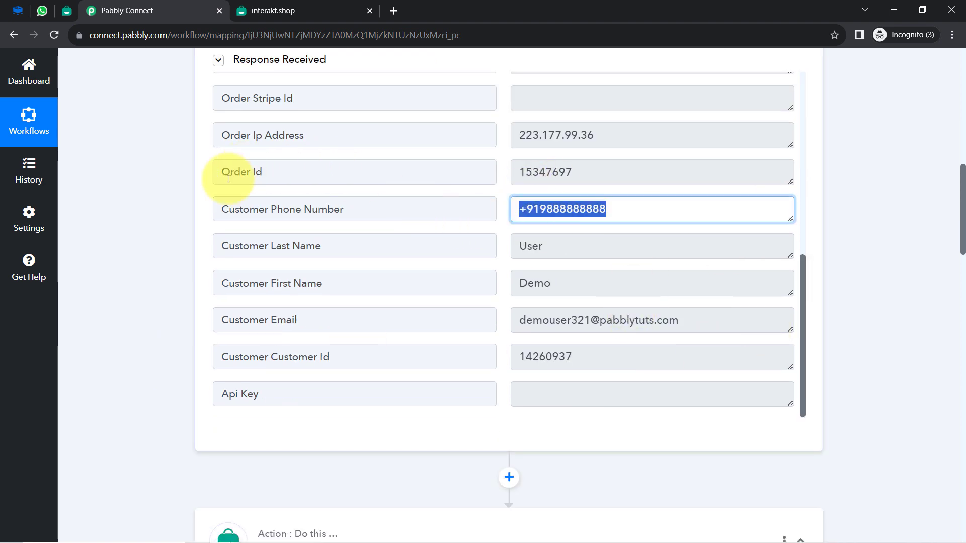
pyautogui.scroll(-13, 187, 259)
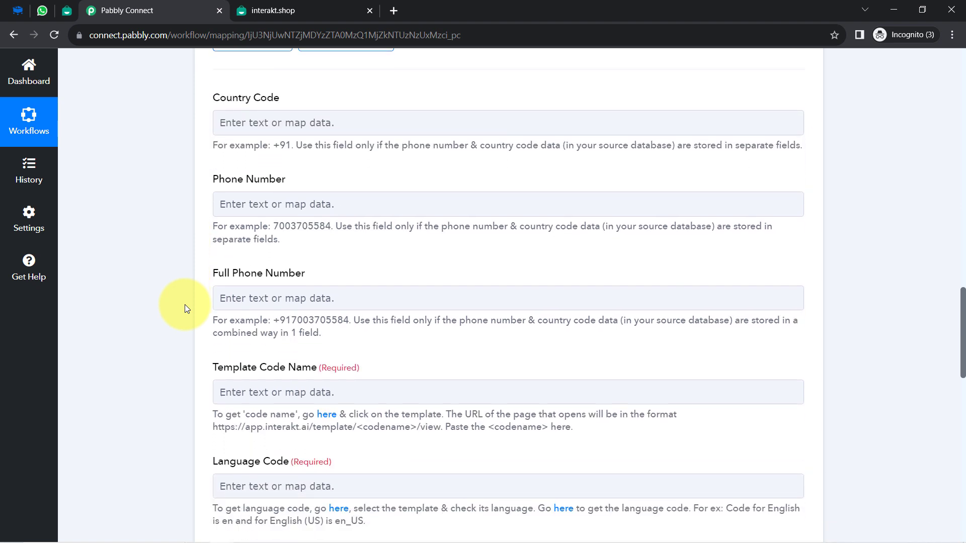
# Map the Full Phone Number field to the Customer Phone Number from the SamCart New Refund step.
pyautogui.click(238, 291)
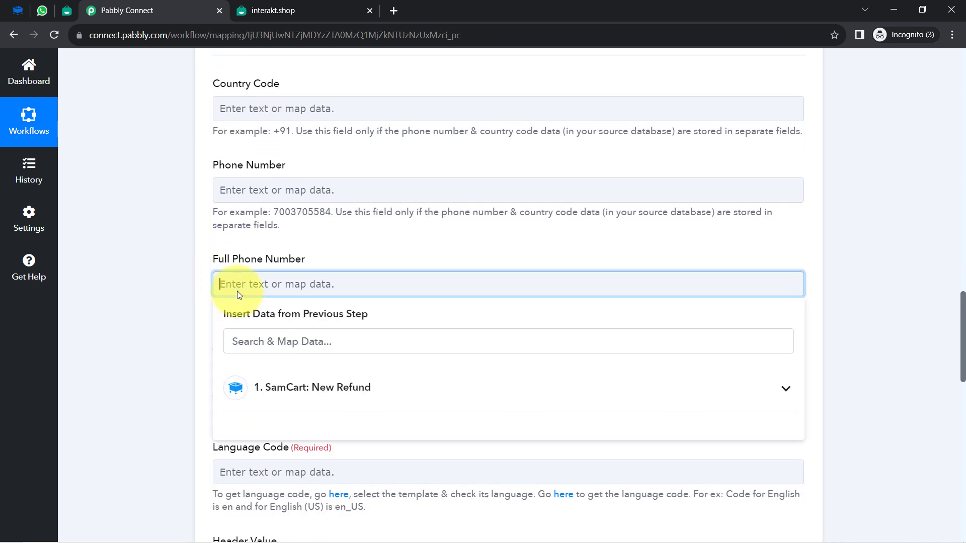
pyautogui.click(276, 388)
pyautogui.click(273, 328)
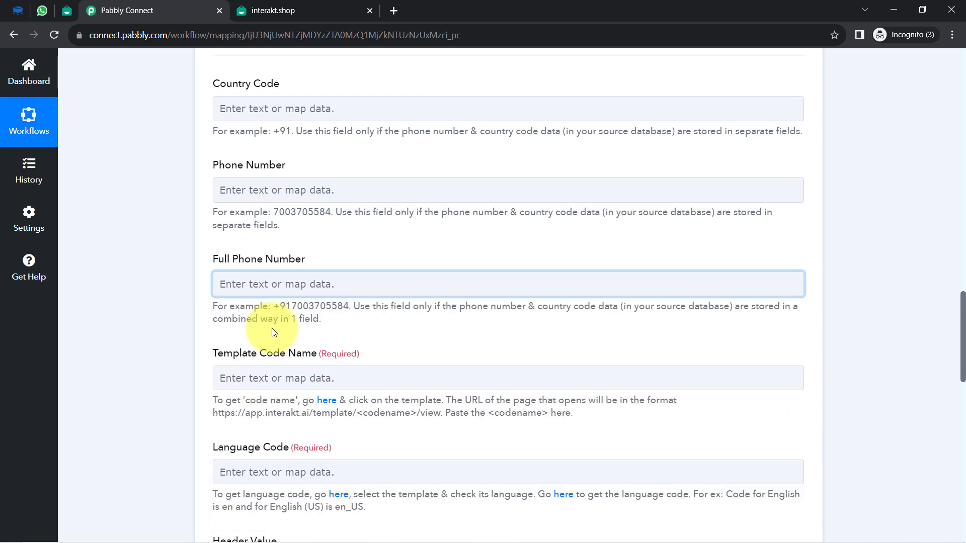
pyautogui.click(251, 290)
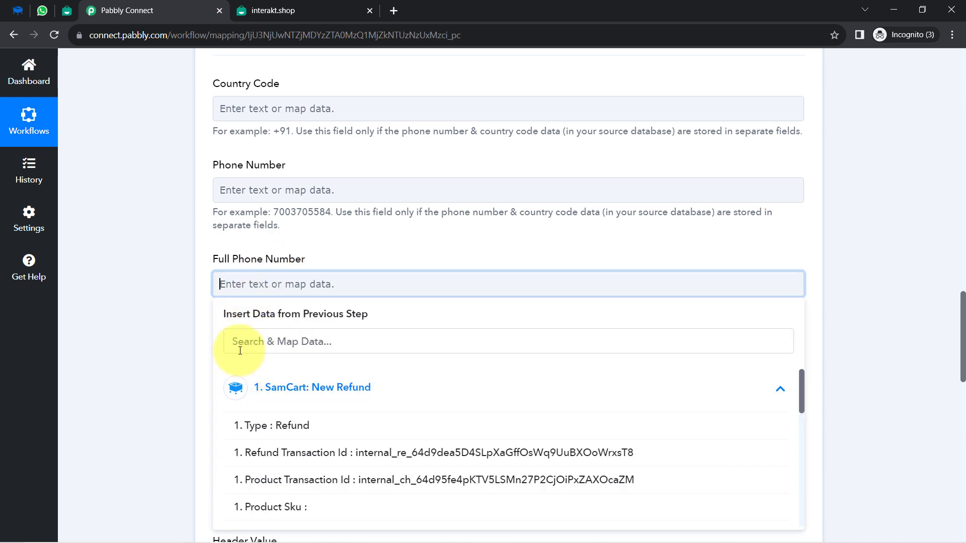
pyautogui.write('98')
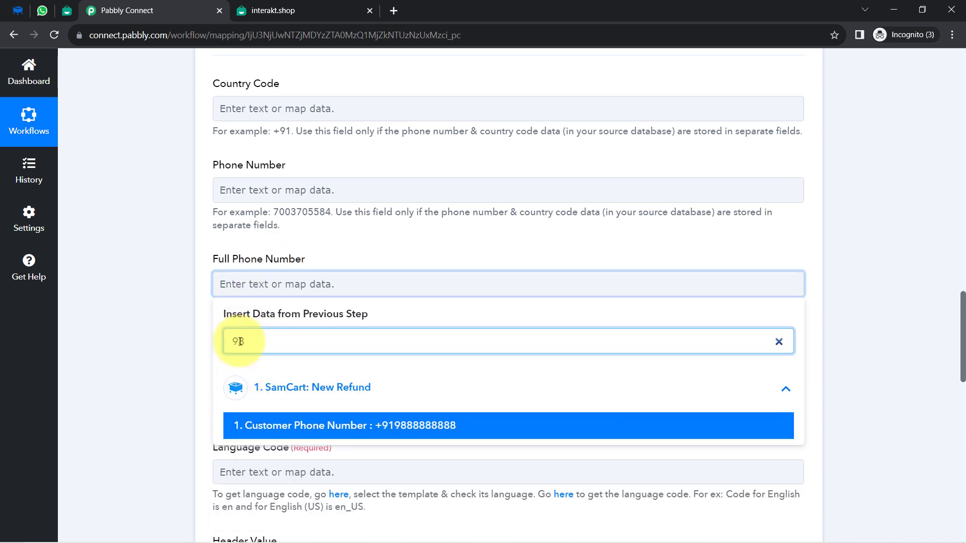
pyautogui.click(255, 426)
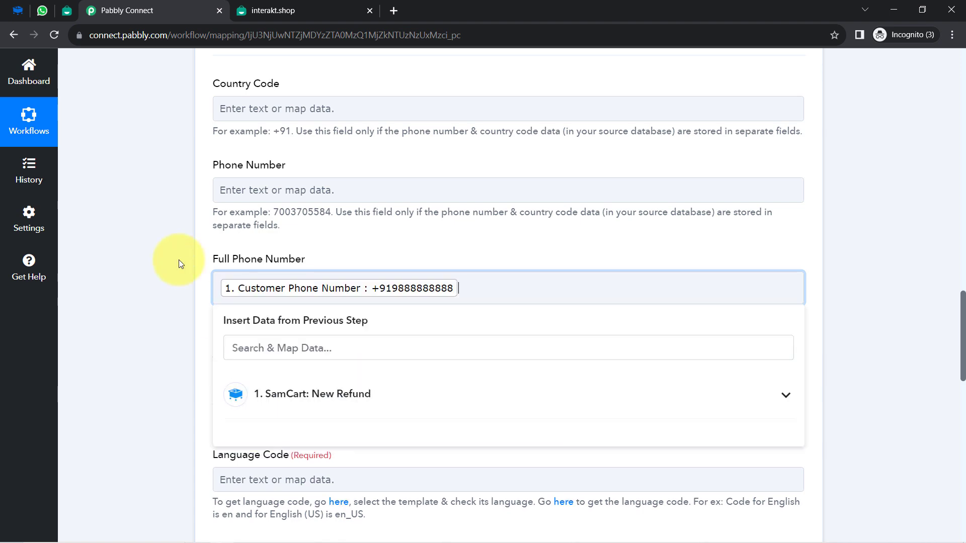
pyautogui.click(131, 220)
pyautogui.moveTo(963, 308)
pyautogui.mouseDown()
pyautogui.moveTo(964, 288)
pyautogui.moveTo(956, 322)
pyautogui.mouseUp()
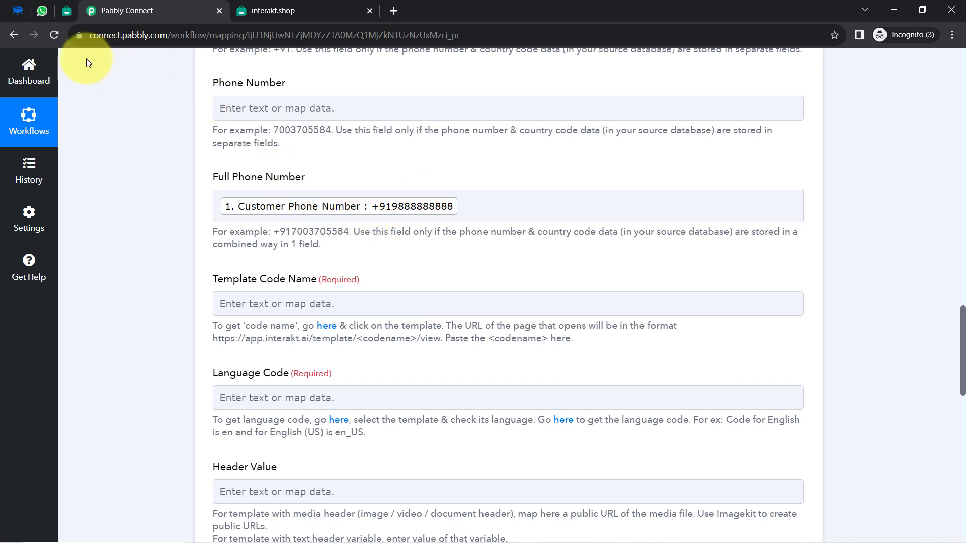
# Switch to WhatsApp Web and delete the chat with Pabbly Team - Interakt.
pyautogui.click(44, 14)
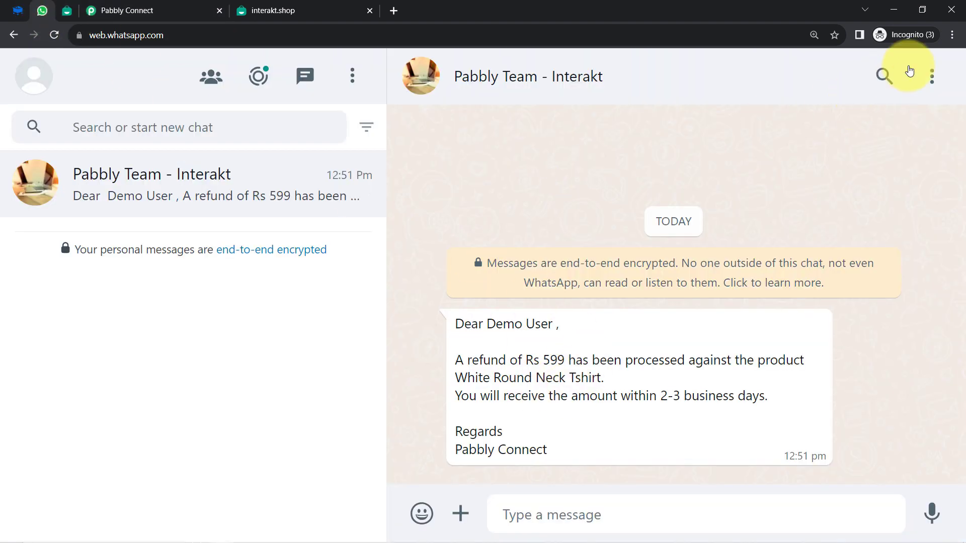
pyautogui.click(934, 78)
pyautogui.click(874, 137)
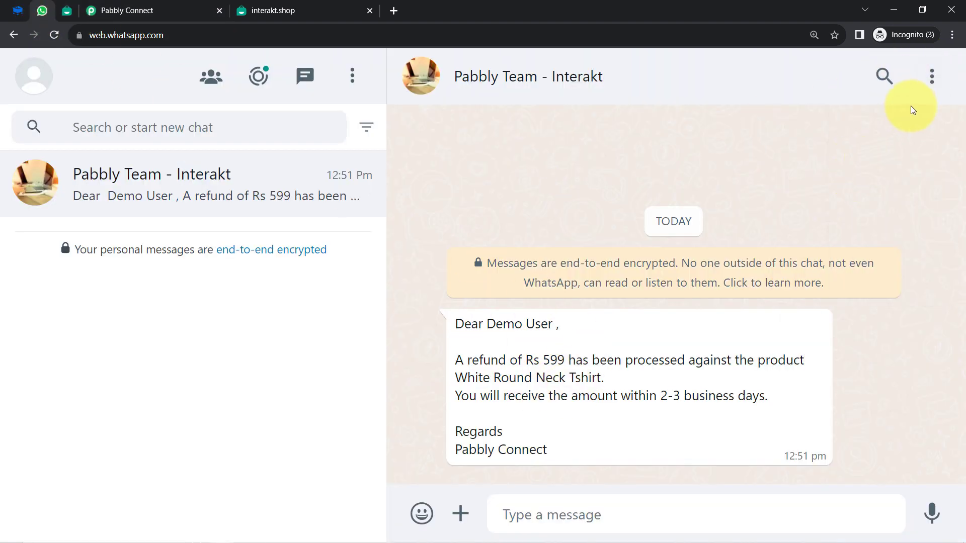
pyautogui.click(935, 76)
pyautogui.click(818, 321)
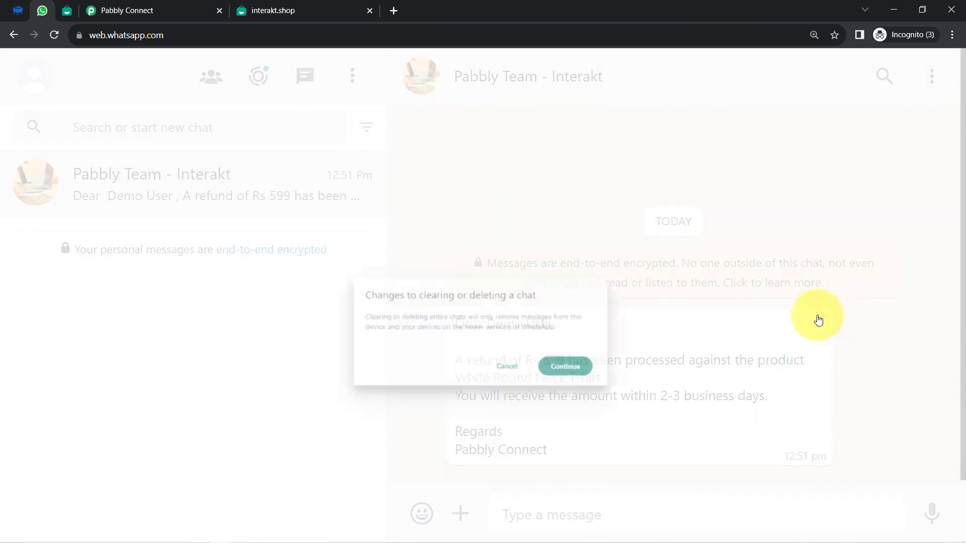
pyautogui.click(626, 394)
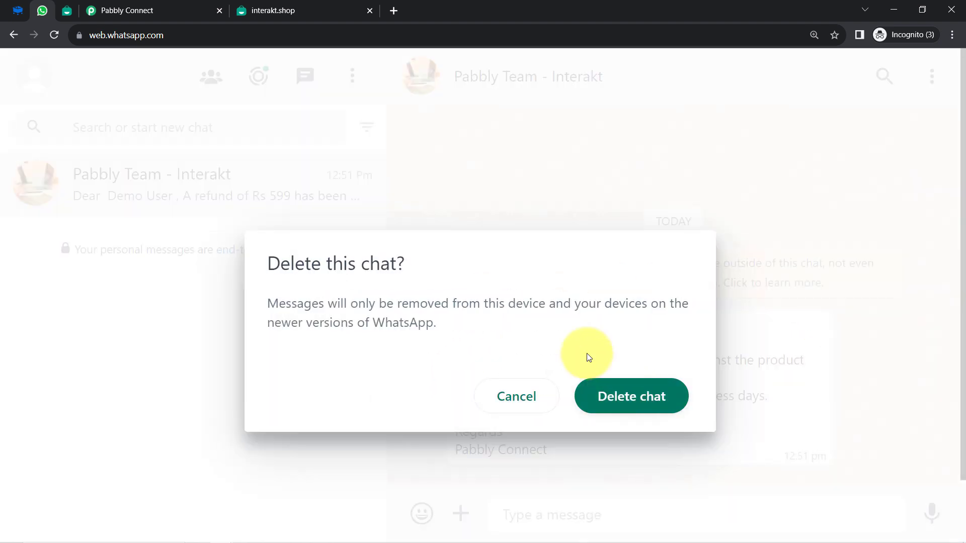
pyautogui.click(620, 395)
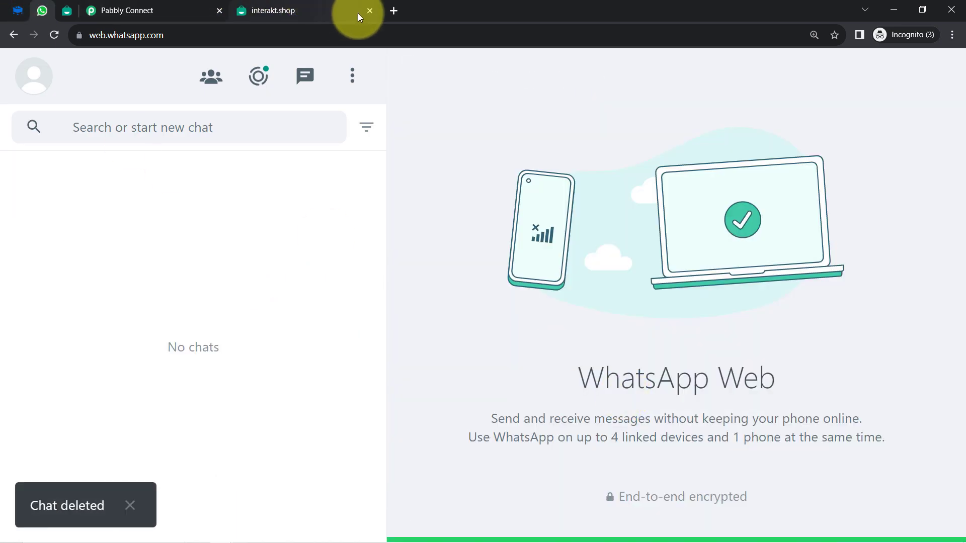
# Close the interakt.shop page and go back to the required Template Code Name field in the Pabbly Connect workflow.
pyautogui.click(370, 12)
pyautogui.click(166, 7)
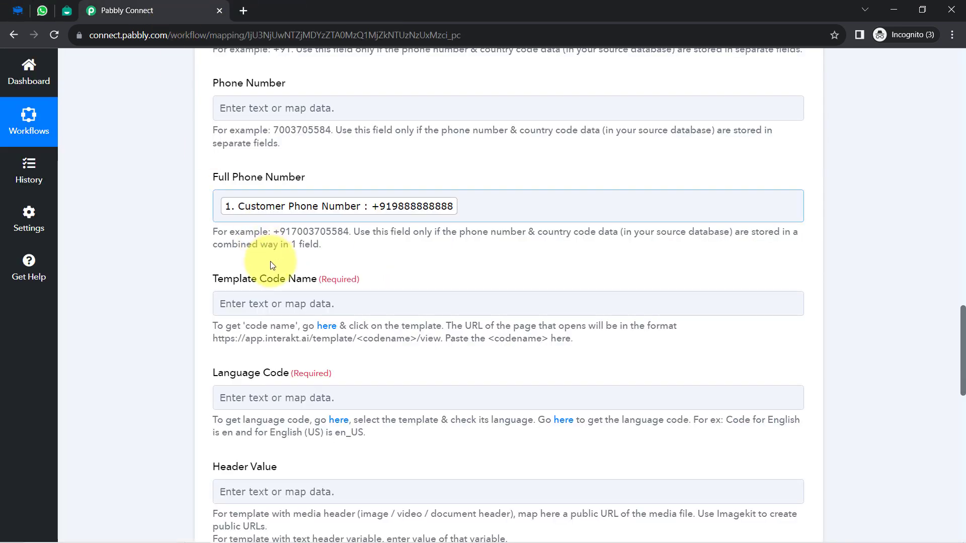
pyautogui.click(280, 303)
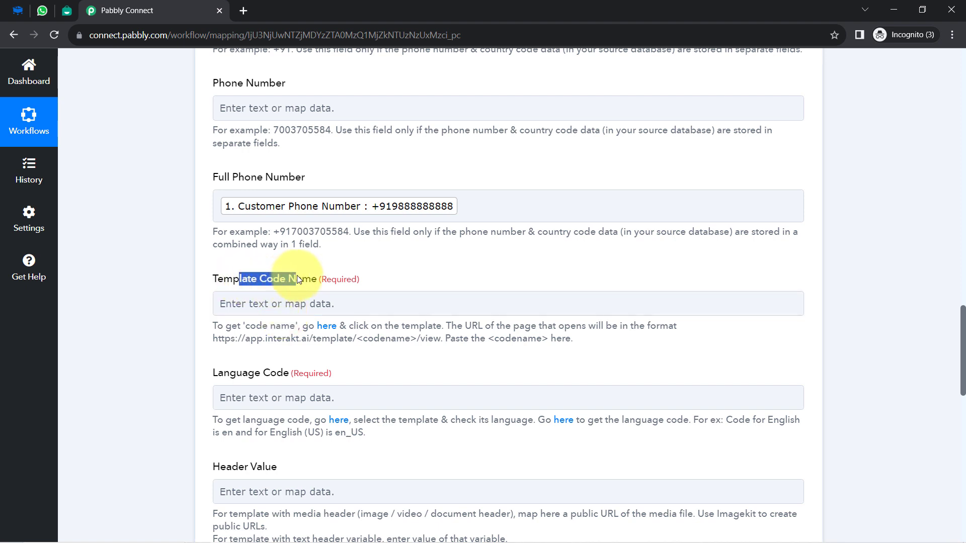
# Switch to Interakt and examine the WhatsApp Templates page with its template library.
pyautogui.click(65, 8)
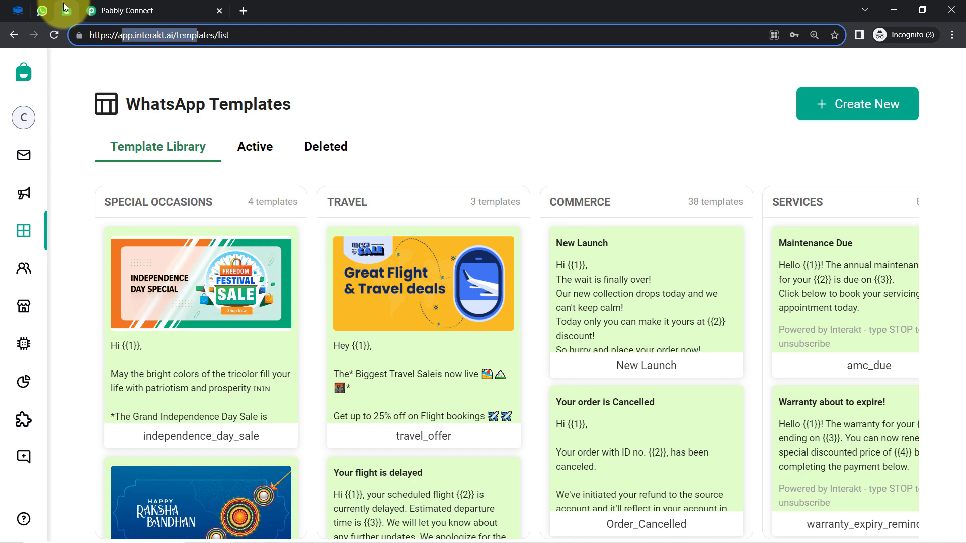
pyautogui.moveTo(22, 177)
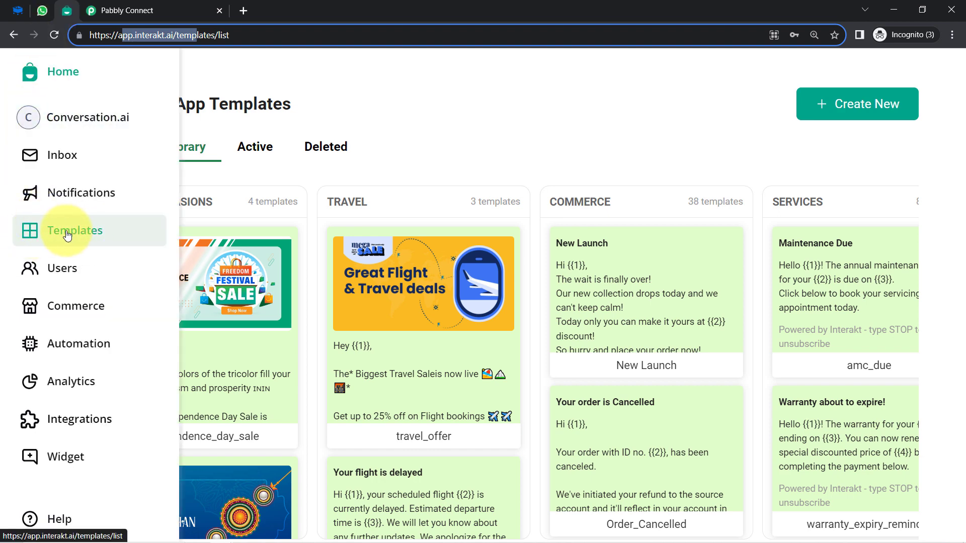
pyautogui.click(219, 94)
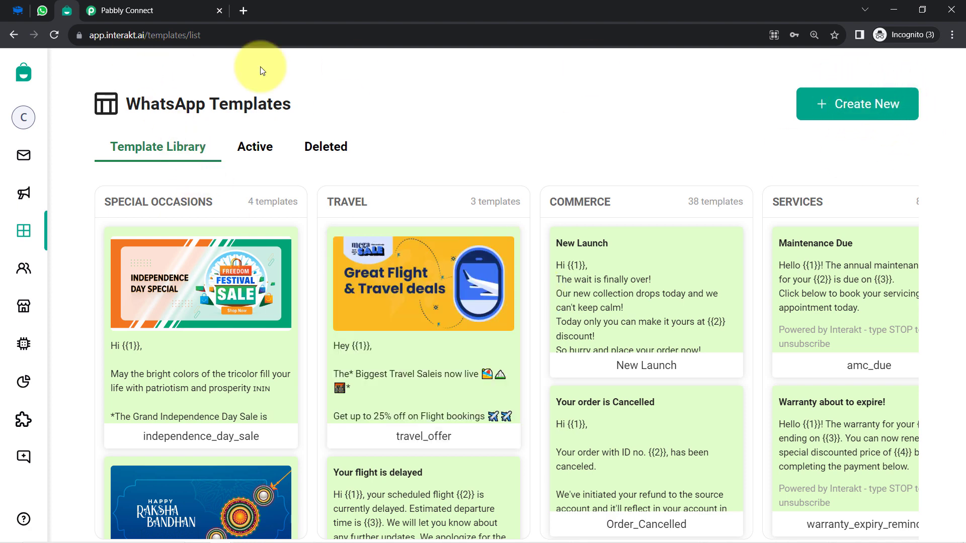
pyautogui.moveTo(134, 107); pyautogui.dragTo(246, 107)
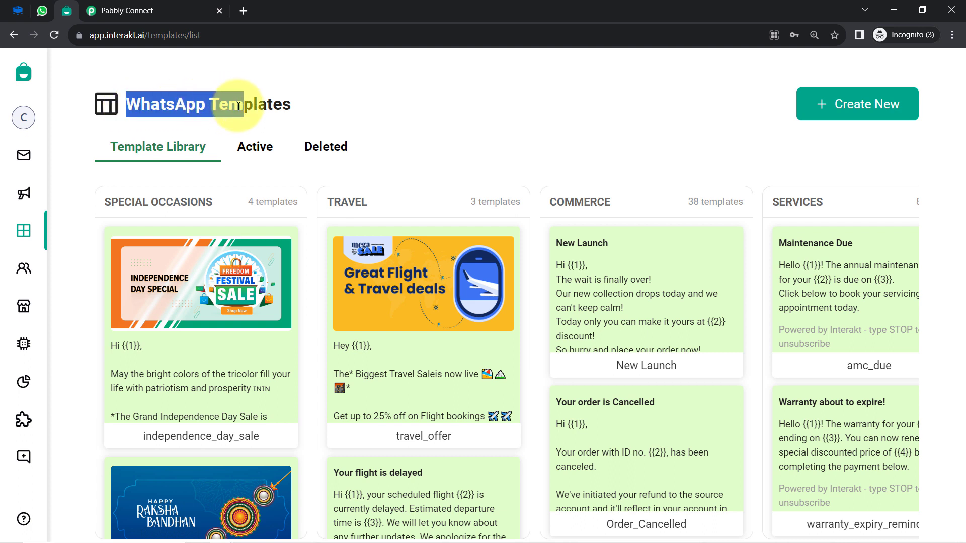
pyautogui.click(245, 106)
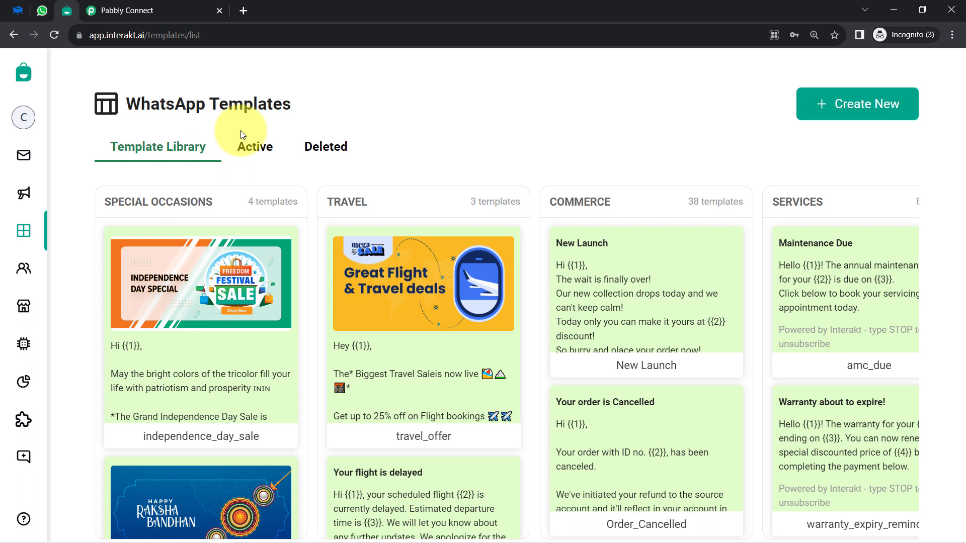
# Start a new WhatsApp template named "dfvdv" in the Marketing category with English as its language.
pyautogui.click(831, 103)
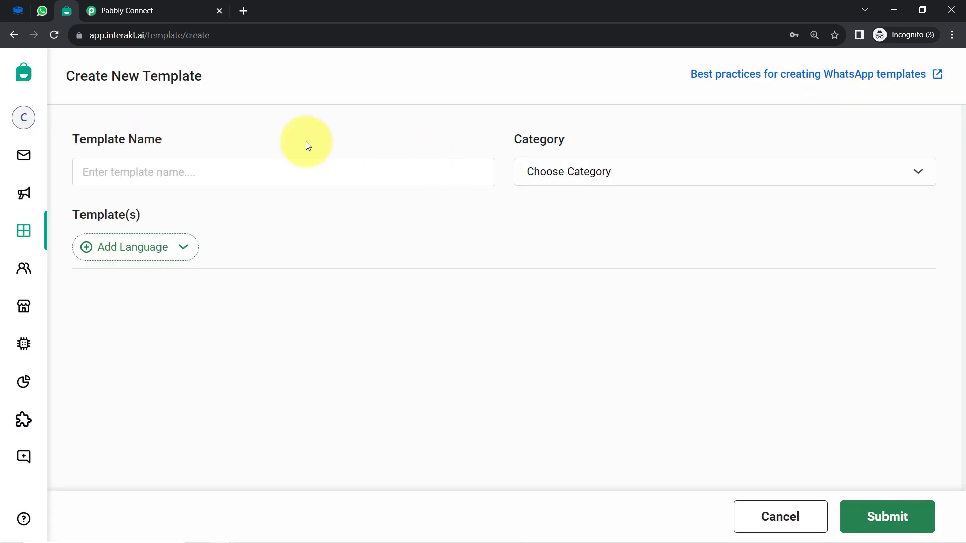
pyautogui.click(114, 183)
pyautogui.write('dfvdv')
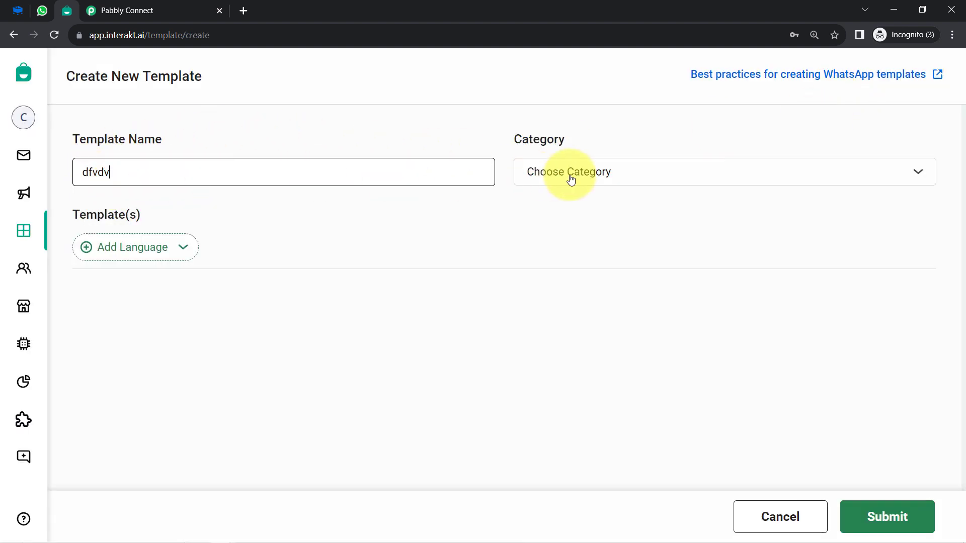
pyautogui.click(589, 177)
pyautogui.click(534, 203)
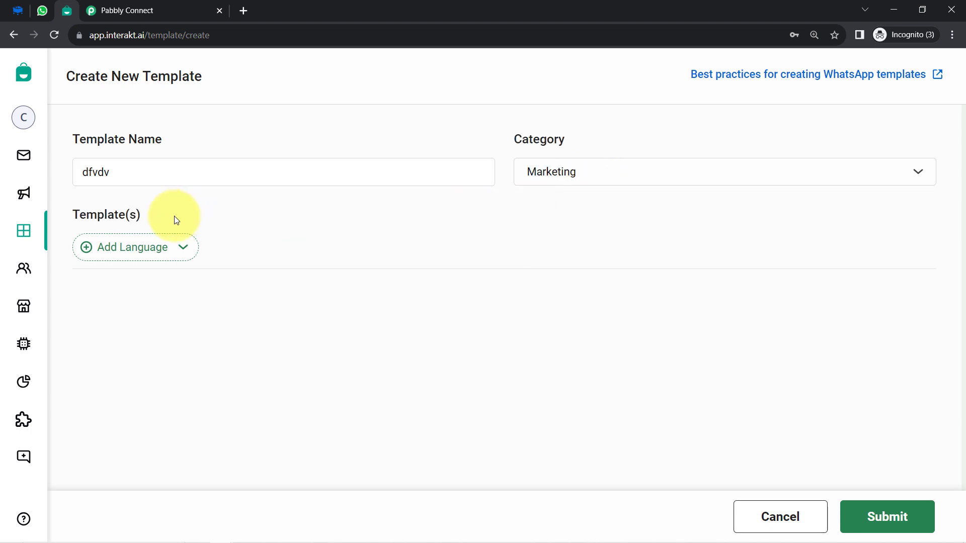
pyautogui.click(108, 246)
pyautogui.write('eng')
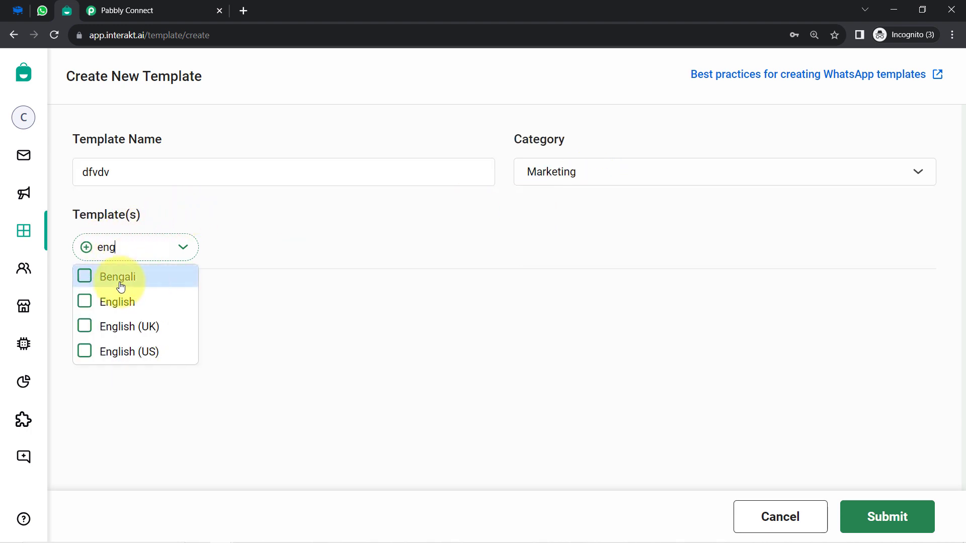
pyautogui.click(114, 301)
# Review the optional header's media types and the body section of the English template.
pyautogui.scroll(-5, 240, 297)
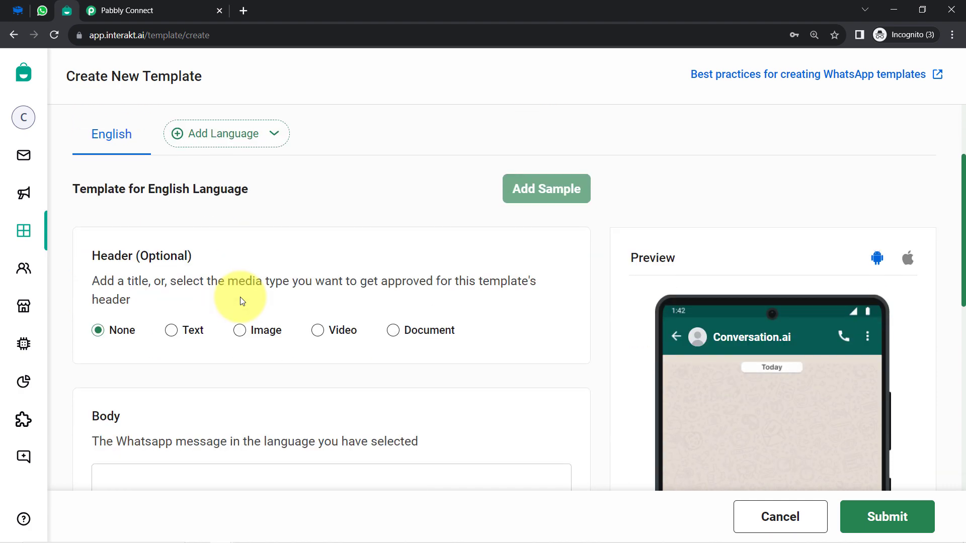
pyautogui.click(149, 375)
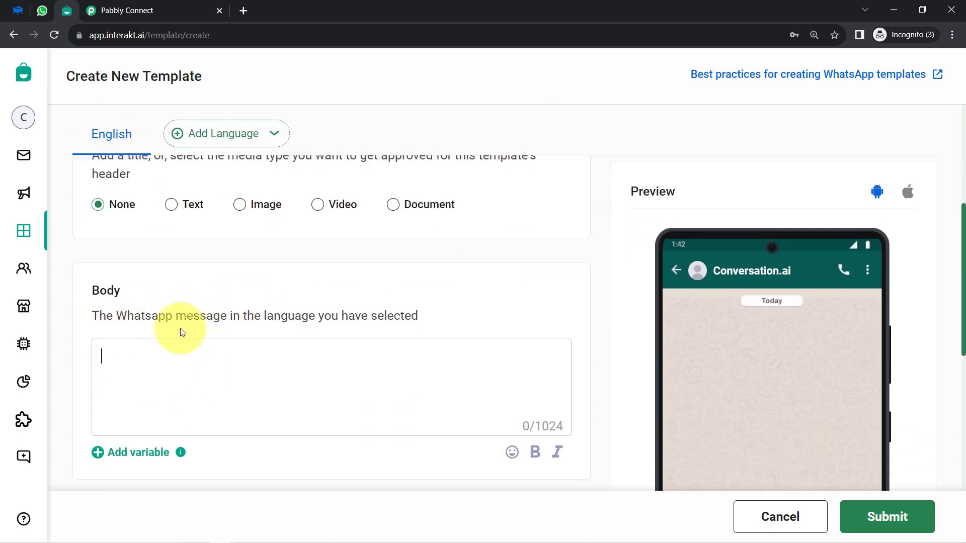
pyautogui.scroll(3, 191, 308)
pyautogui.moveTo(107, 257); pyautogui.dragTo(208, 260)
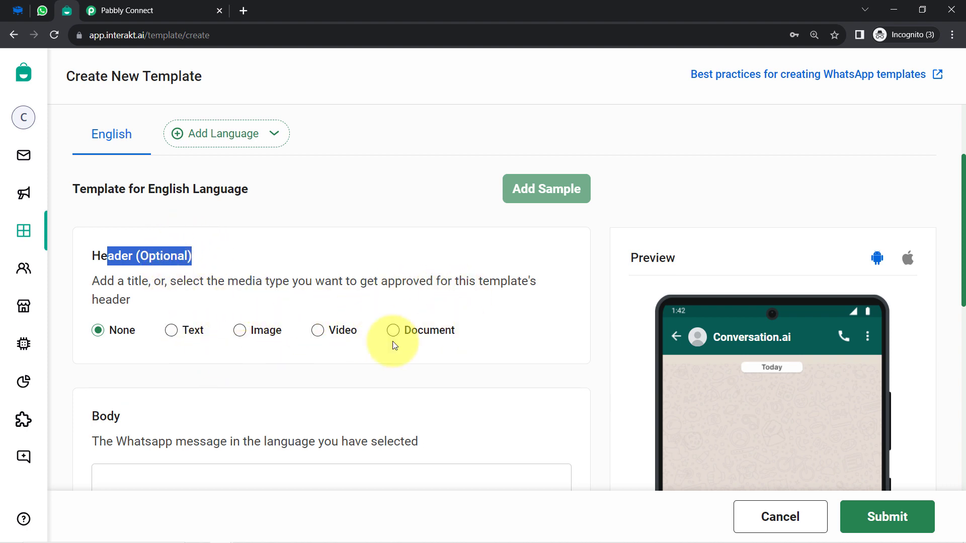
pyautogui.scroll(-2, 304, 318)
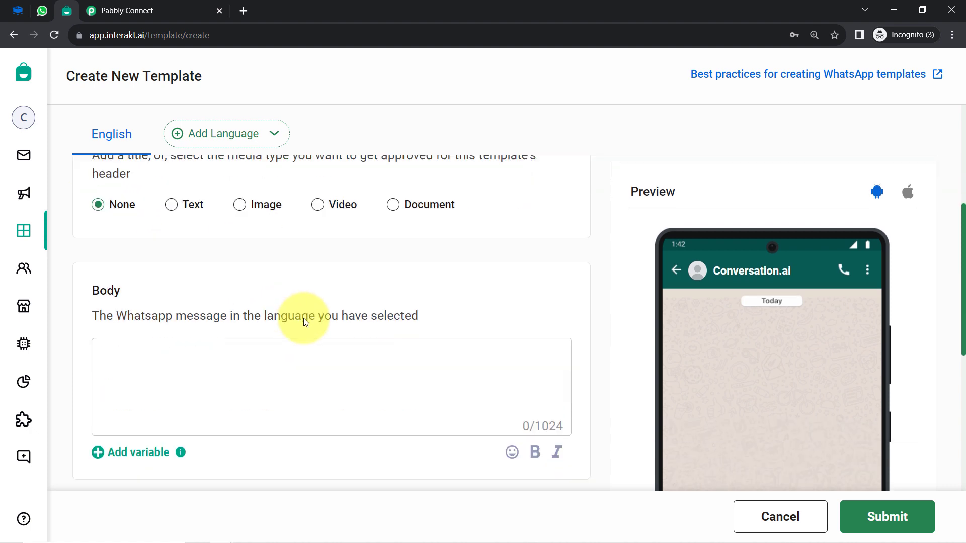
pyautogui.moveTo(95, 297); pyautogui.dragTo(166, 300)
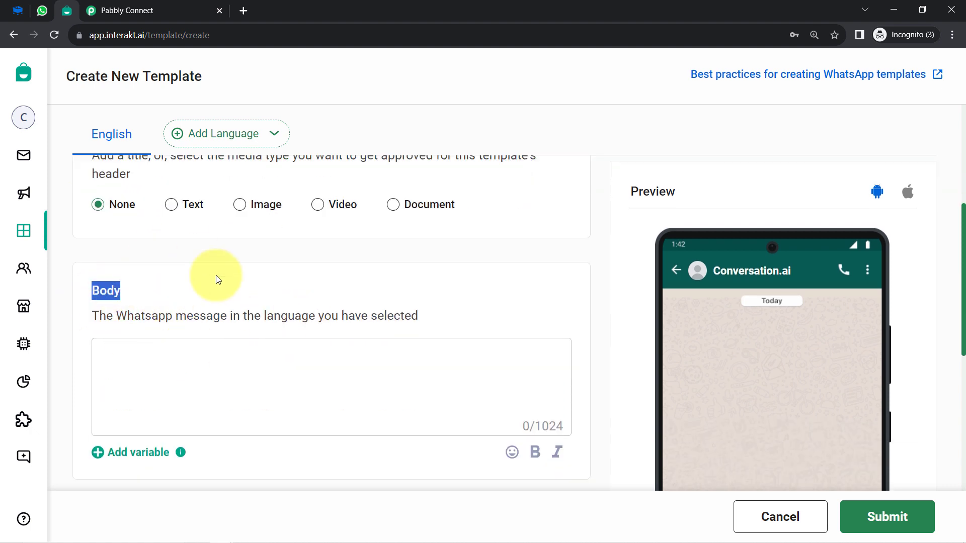
# Enter the sample lines "dfbsdfb" and "dfgdfv" in the template body and check them in the preview.
pyautogui.click(181, 348)
pyautogui.write('dfbsdfb  ')
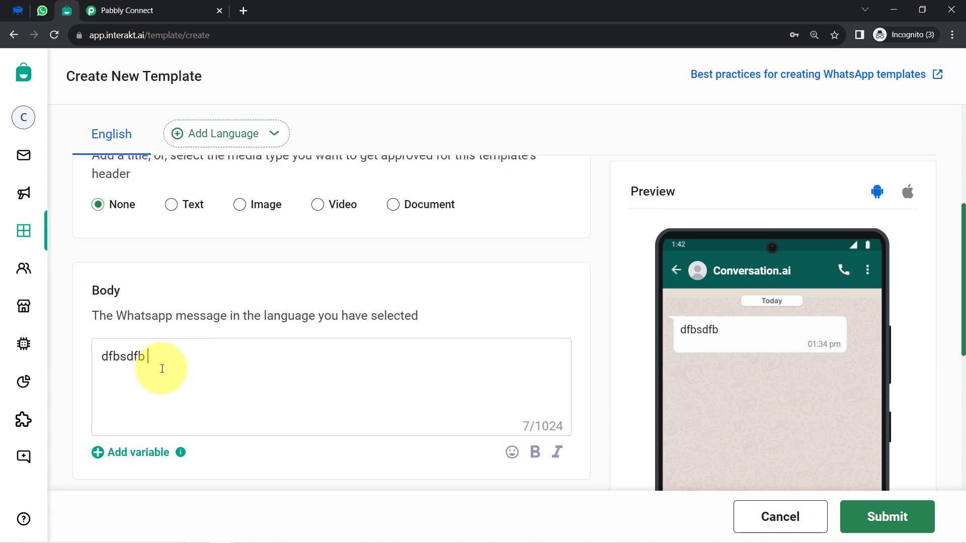
pyautogui.write('dfgdfv')
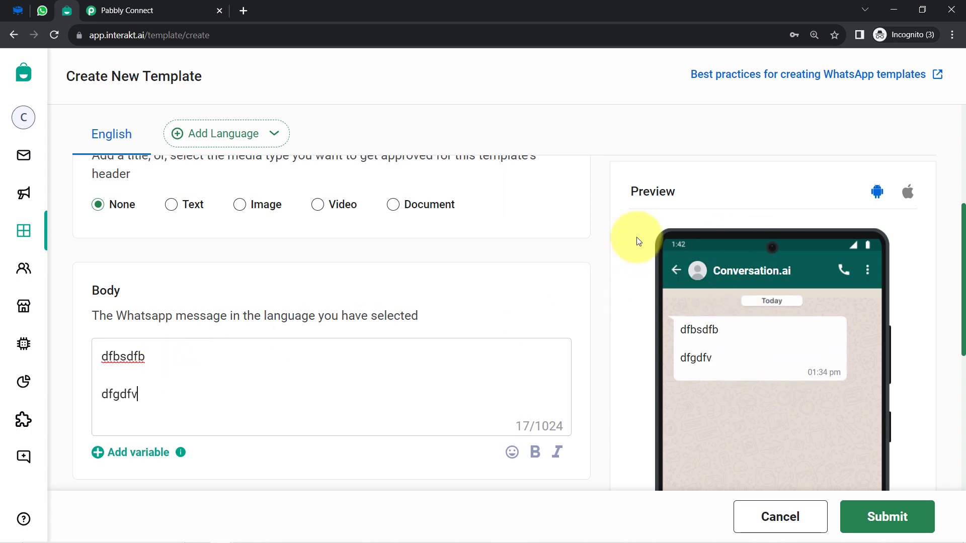
pyautogui.moveTo(629, 192); pyautogui.dragTo(692, 191)
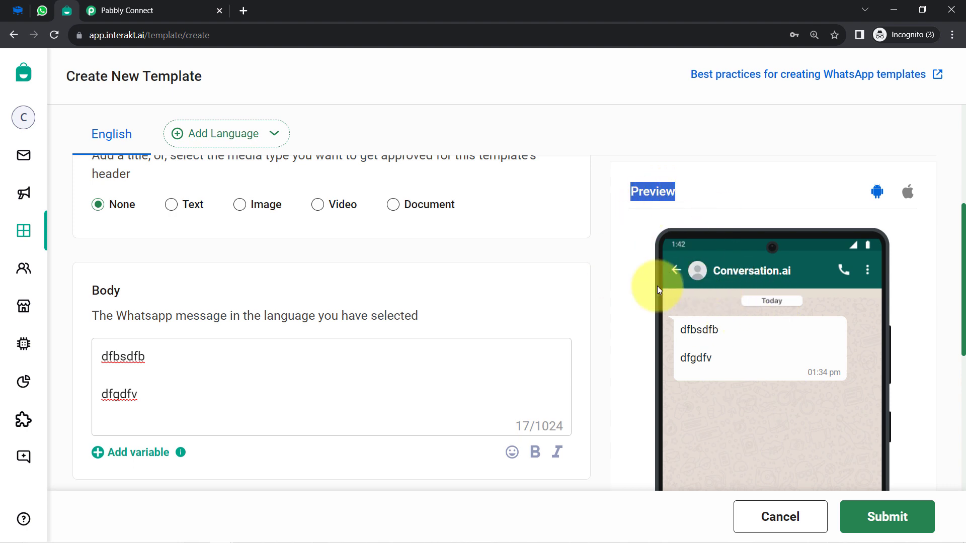
# Replace the body text with "Hello" followed by the variable {{1}}, and view the optional footer and buttons sections.
pyautogui.moveTo(183, 386); pyautogui.dragTo(102, 351)
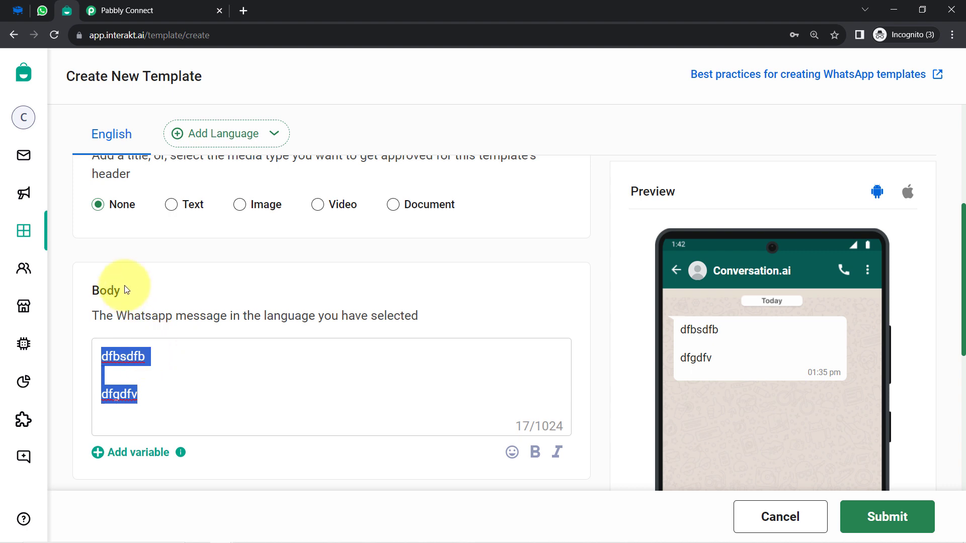
pyautogui.write('Hello')
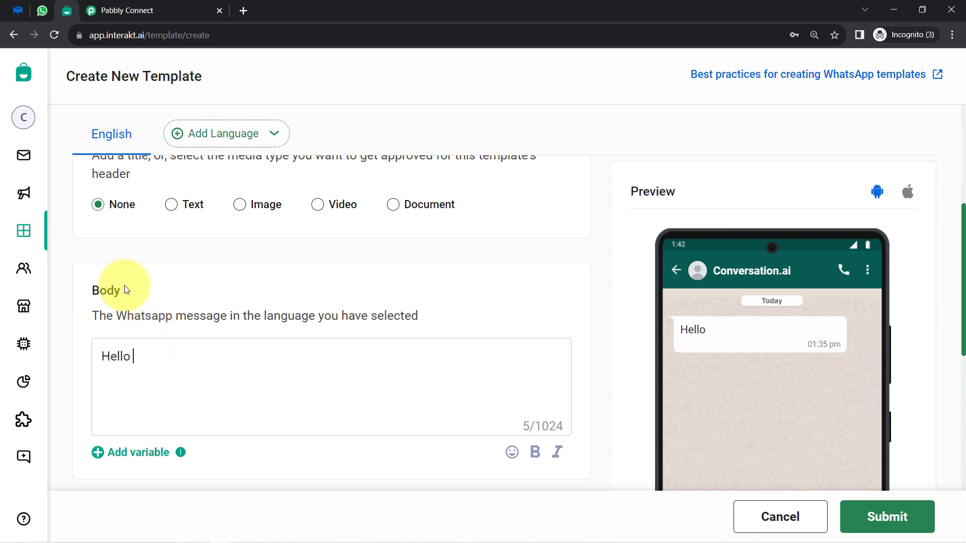
pyautogui.click(138, 452)
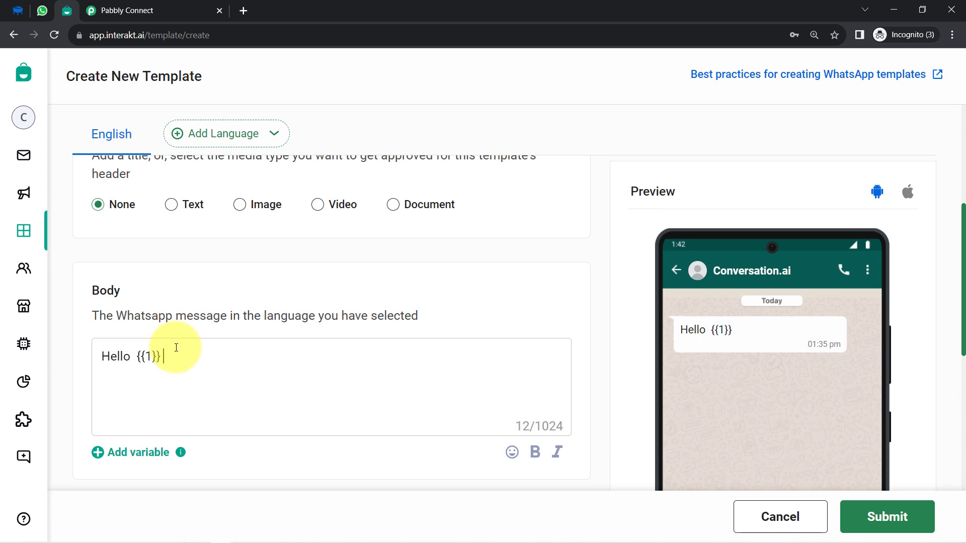
pyautogui.scroll(-3, 176, 348)
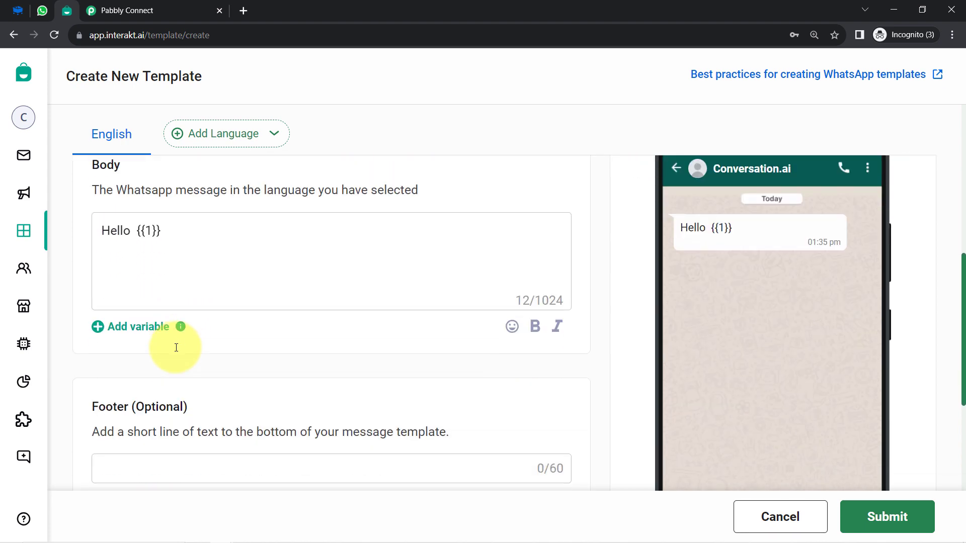
pyautogui.scroll(-4, 171, 343)
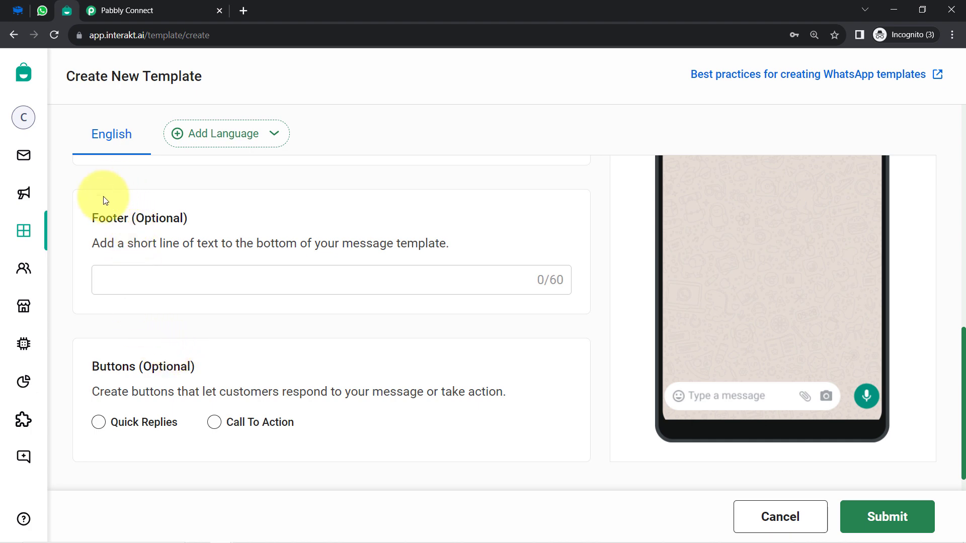
# Review the optional footer and buttons sections of the new template form.
pyautogui.moveTo(104, 201); pyautogui.dragTo(168, 216)
pyautogui.moveTo(92, 367); pyautogui.dragTo(194, 363)
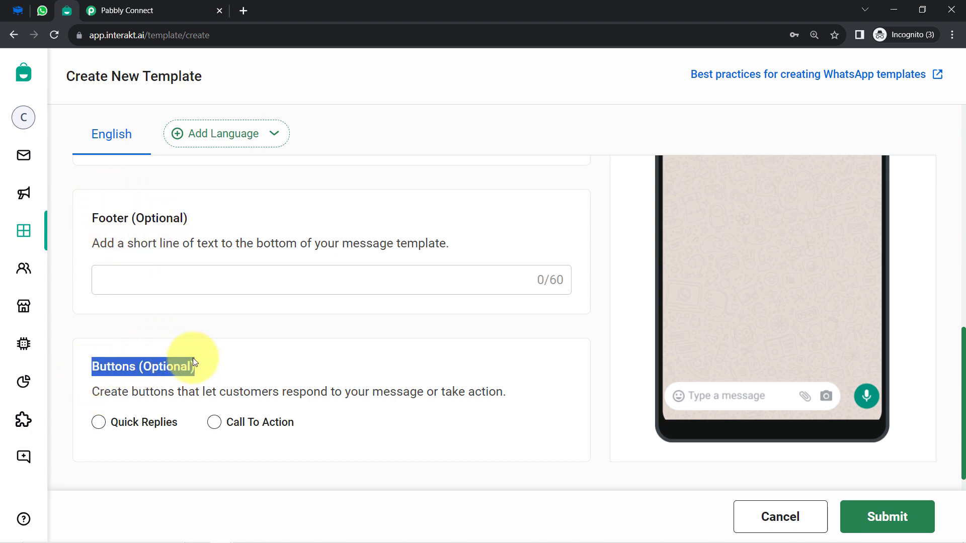
pyautogui.scroll(10, 259, 334)
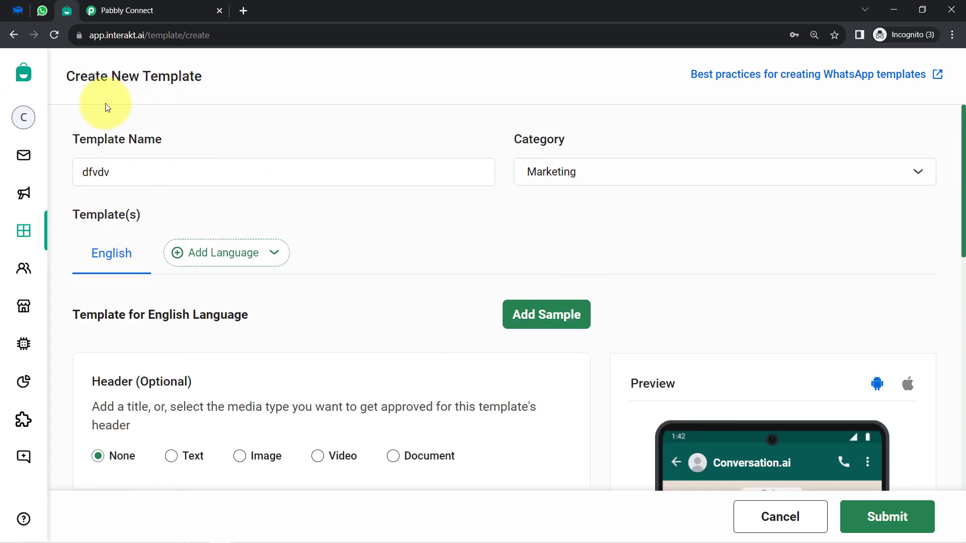
# Leave the new template form and open the list of active WhatsApp templates to look through it.
pyautogui.click(50, 234)
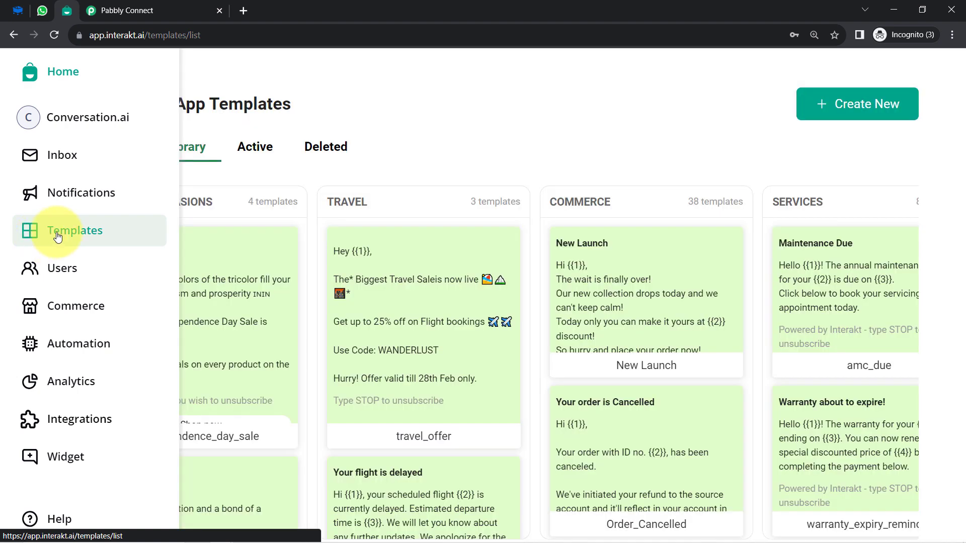
pyautogui.click(258, 149)
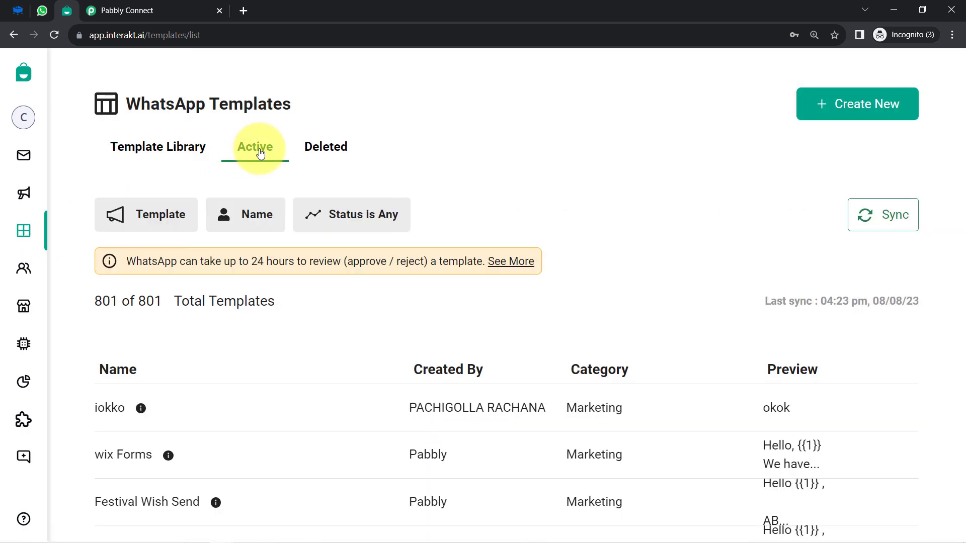
pyautogui.scroll(-4, 517, 282)
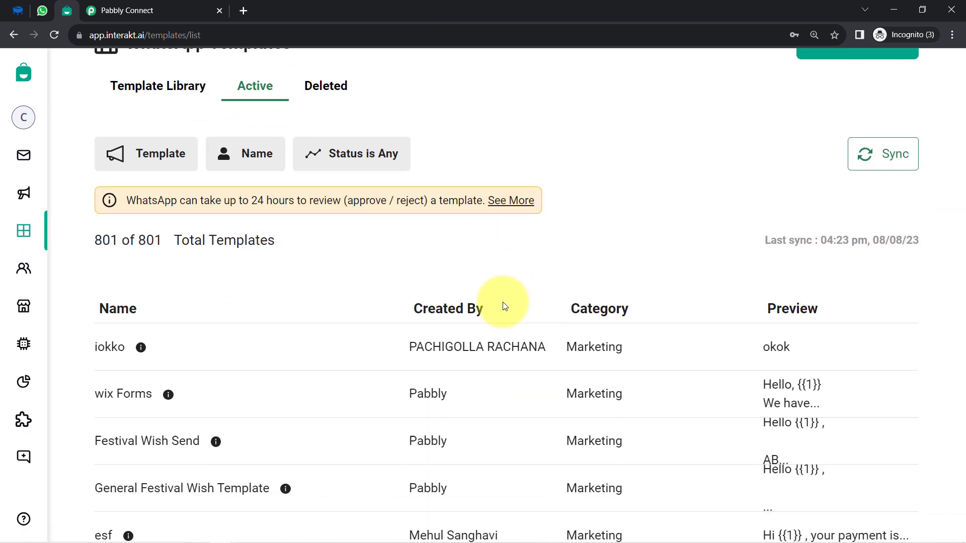
pyautogui.scroll(4, 176, 298)
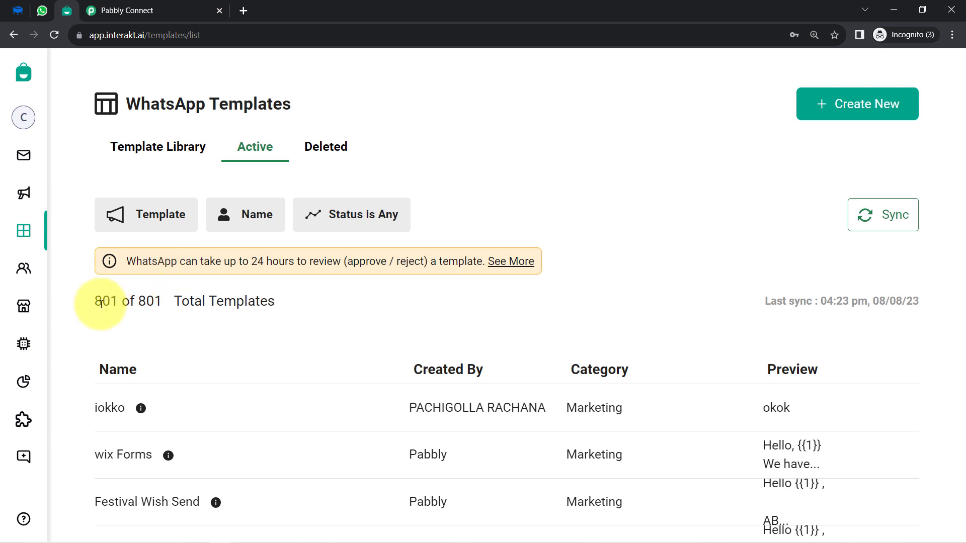
pyautogui.moveTo(100, 304); pyautogui.dragTo(146, 308)
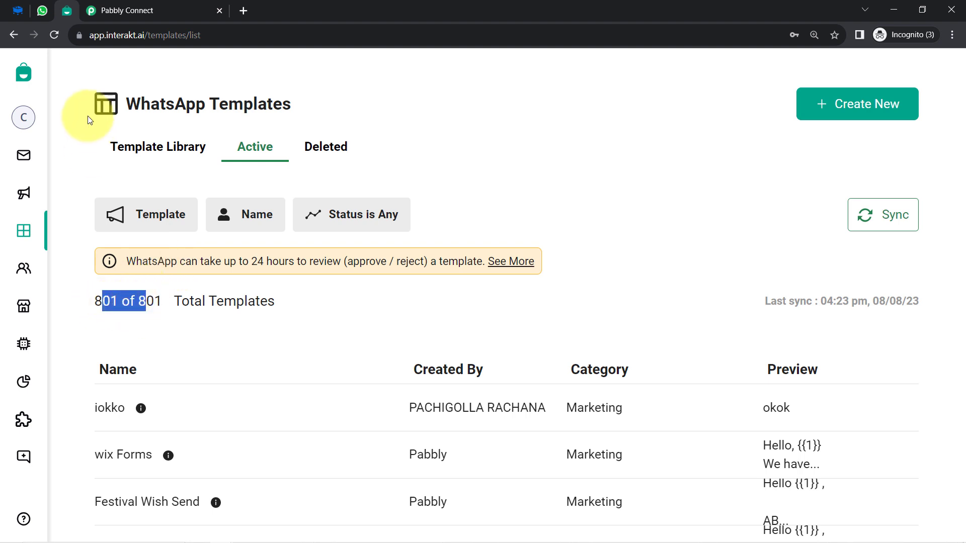
pyautogui.scroll(-4, 553, 312)
pyautogui.scroll(-1, 587, 333)
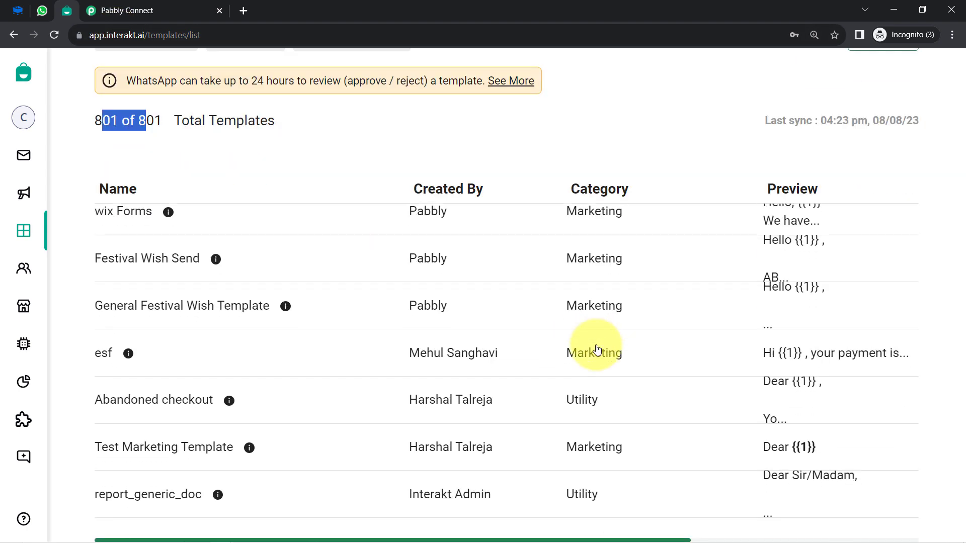
pyautogui.scroll(3, 191, 161)
pyautogui.scroll(-1, 302, 148)
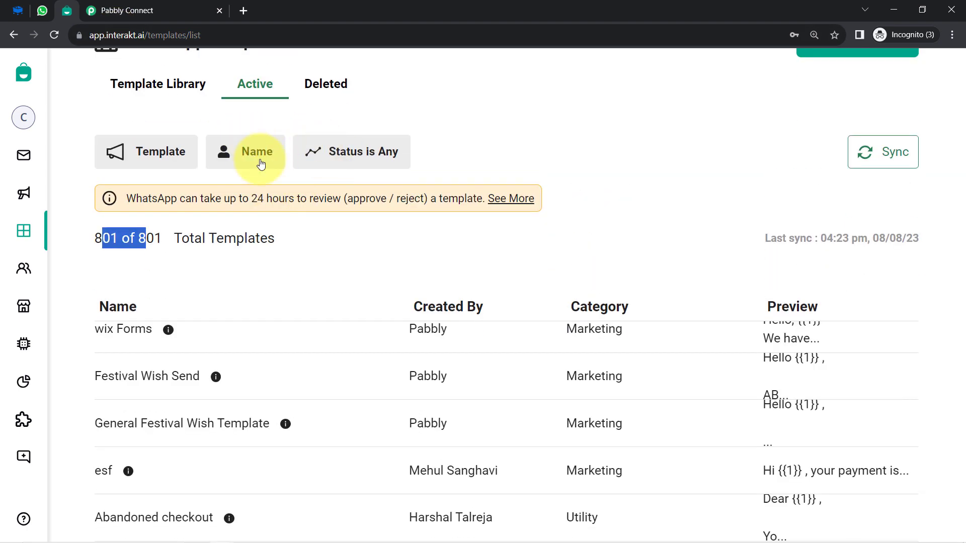
# View the name filter and the status filter options for the active templates, leaving them unset.
pyautogui.click(261, 162)
pyautogui.click(333, 152)
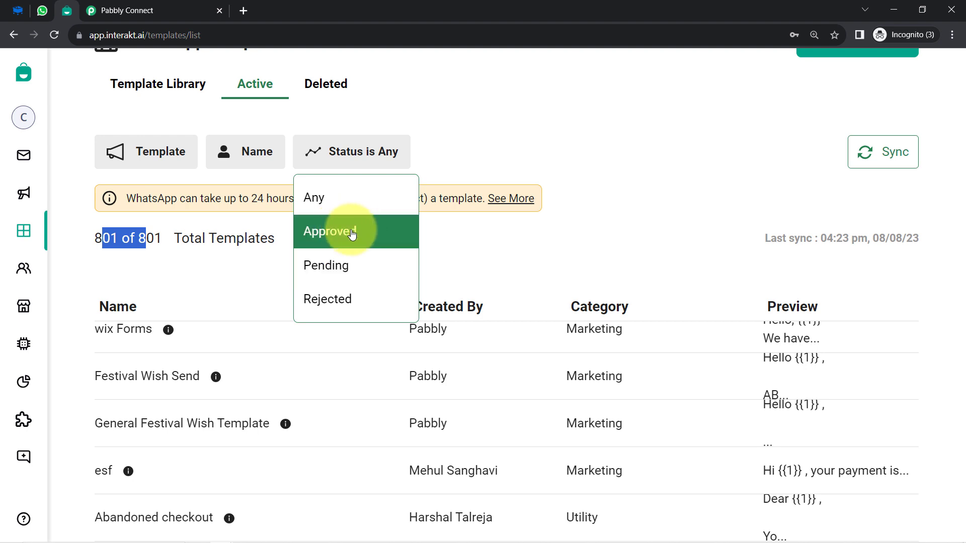
pyautogui.click(699, 97)
pyautogui.scroll(-3, 610, 405)
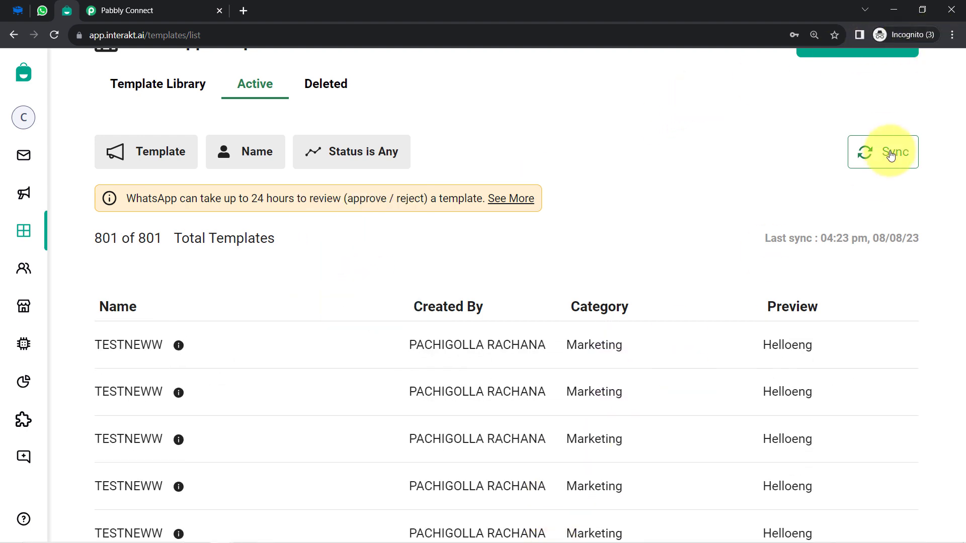
# Reduce the browser's page zoom by one level and look through the active templates.
pyautogui.click(953, 35)
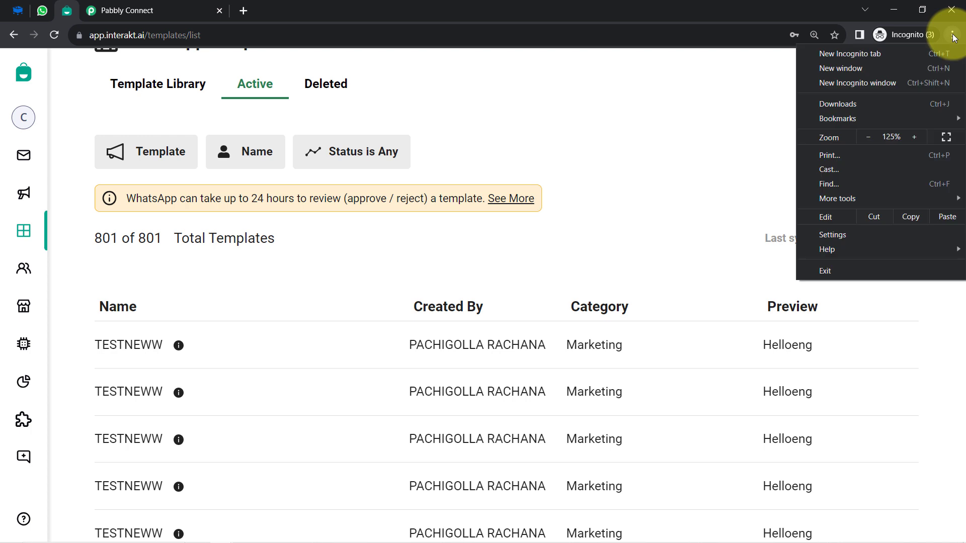
pyautogui.click(868, 138)
pyautogui.click(675, 193)
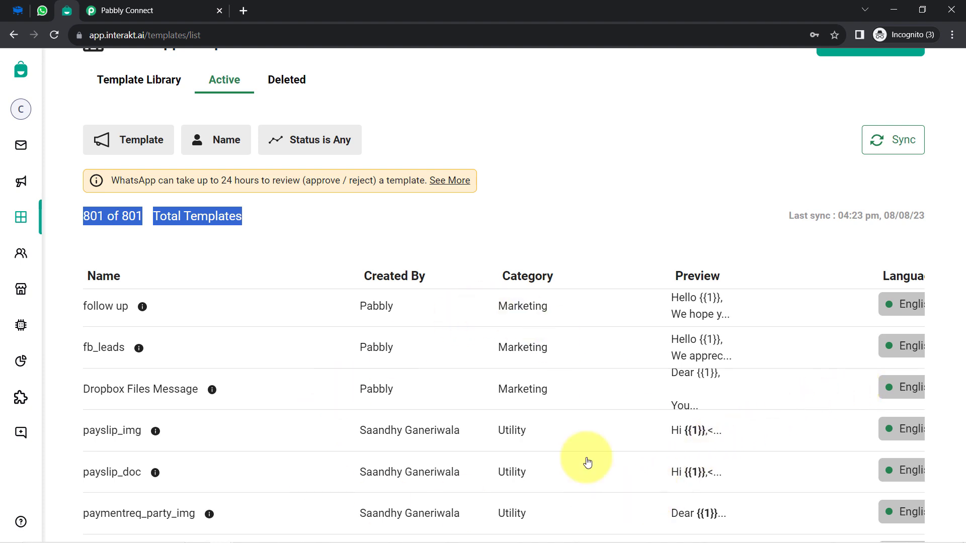
pyautogui.scroll(2, 869, 129)
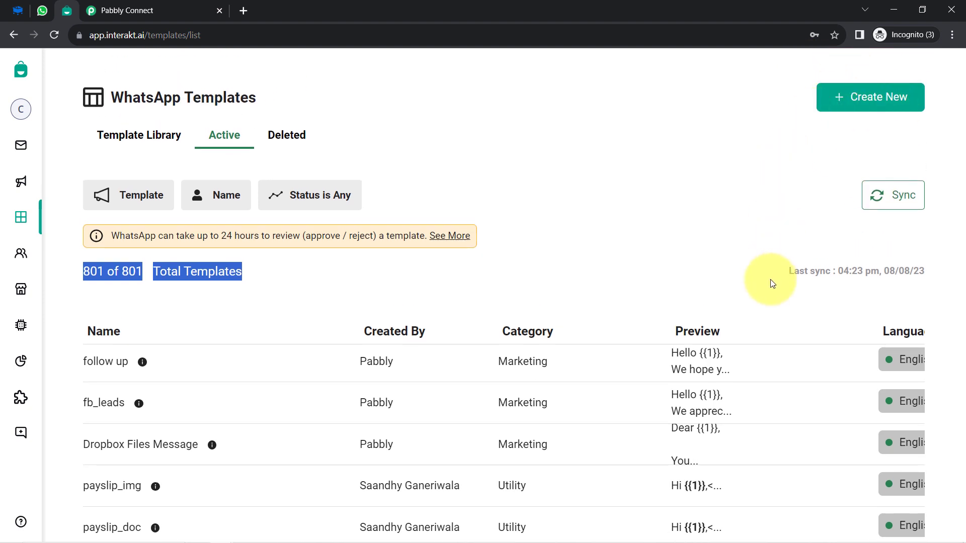
pyautogui.scroll(-3, 771, 281)
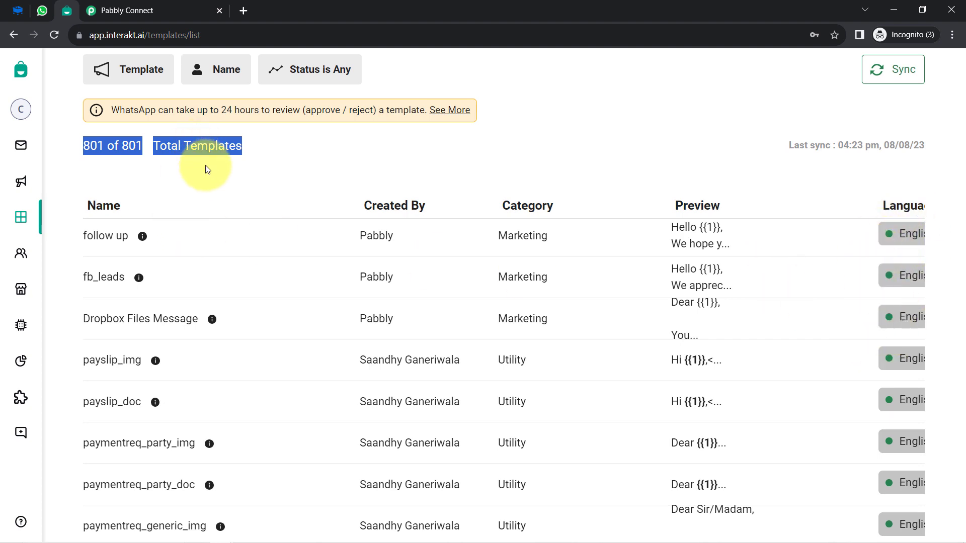
pyautogui.scroll(1, 206, 166)
pyautogui.click(221, 132)
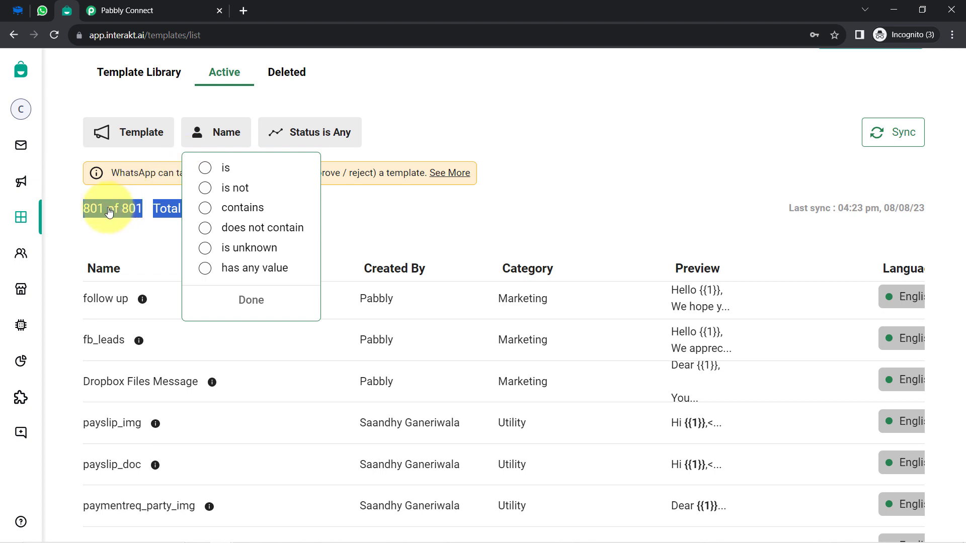
pyautogui.click(189, 209)
pyautogui.click(190, 210)
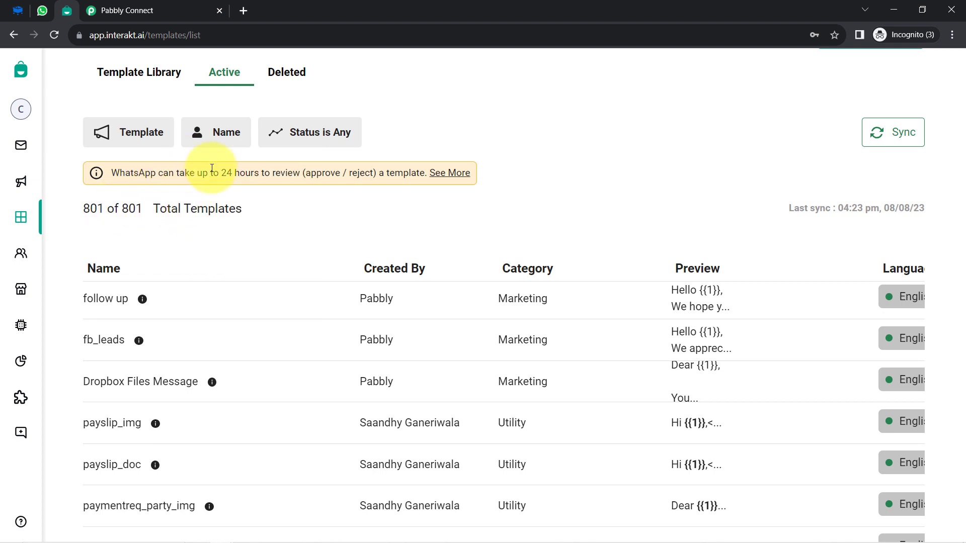
# Filter the active templates to those whose name contains "refund".
pyautogui.click(224, 141)
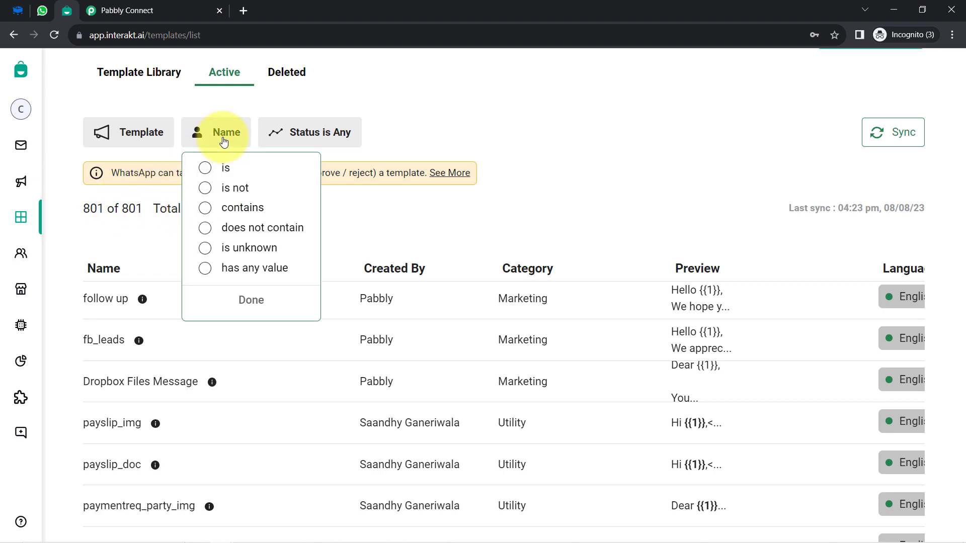
pyautogui.click(244, 207)
pyautogui.write('r')
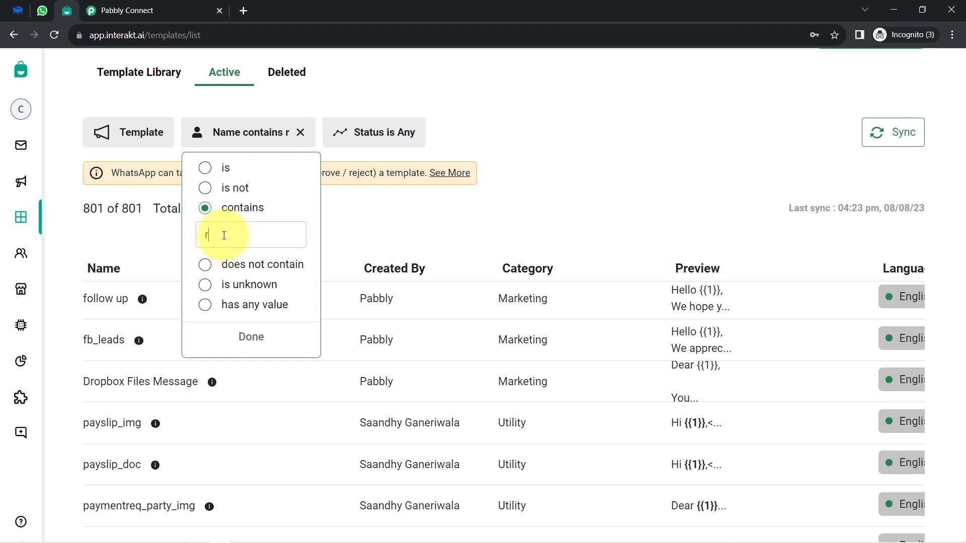
pyautogui.write('efund')
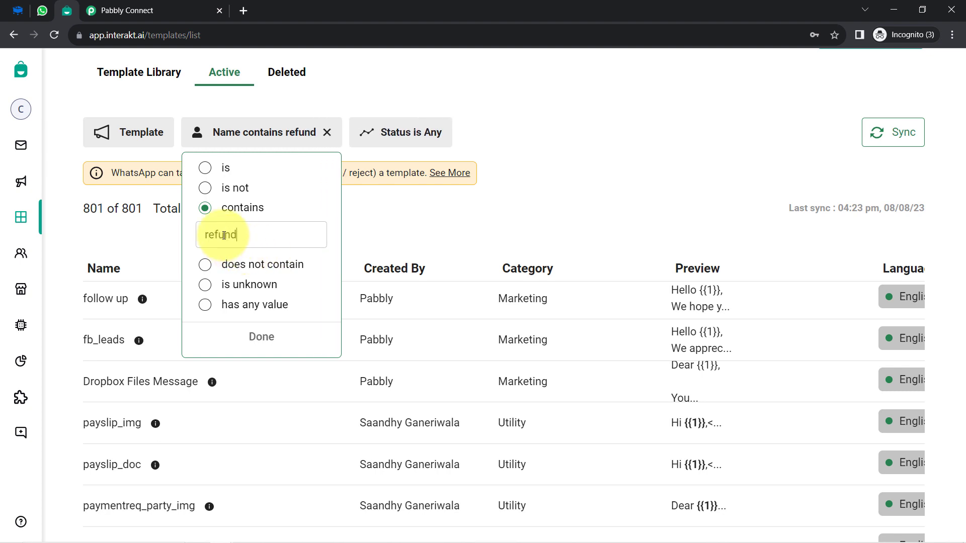
pyautogui.click(255, 341)
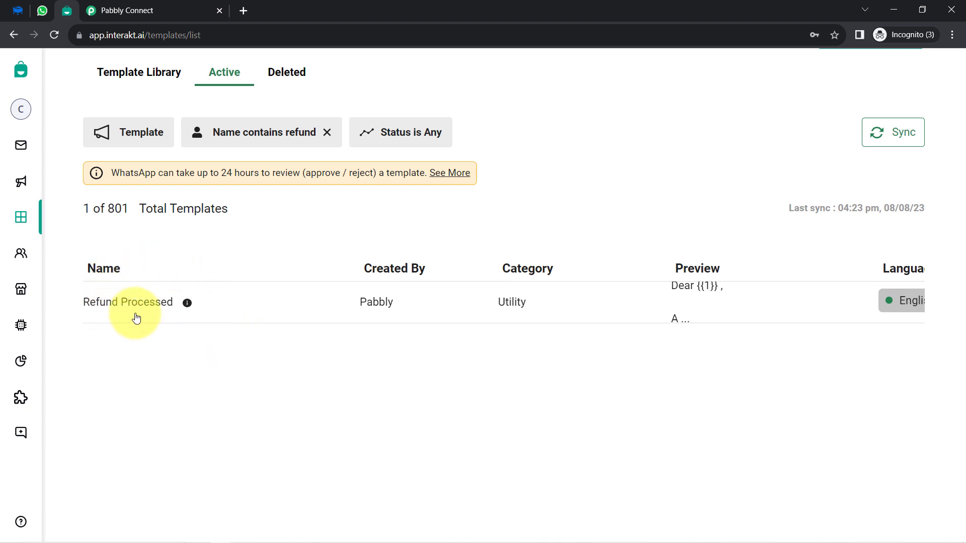
# Open the Refund Processed template and review its name and optional header section.
pyautogui.click(147, 303)
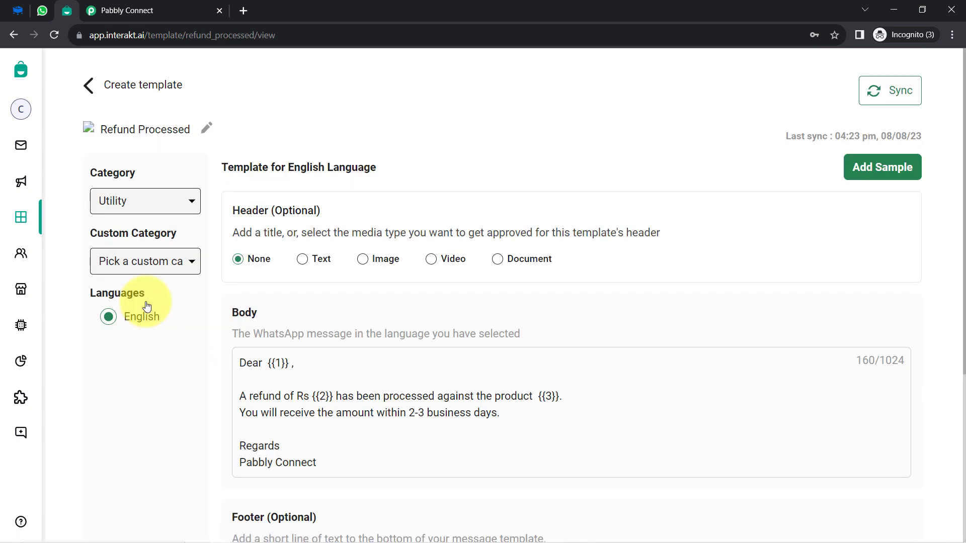
pyautogui.moveTo(107, 129); pyautogui.dragTo(175, 130)
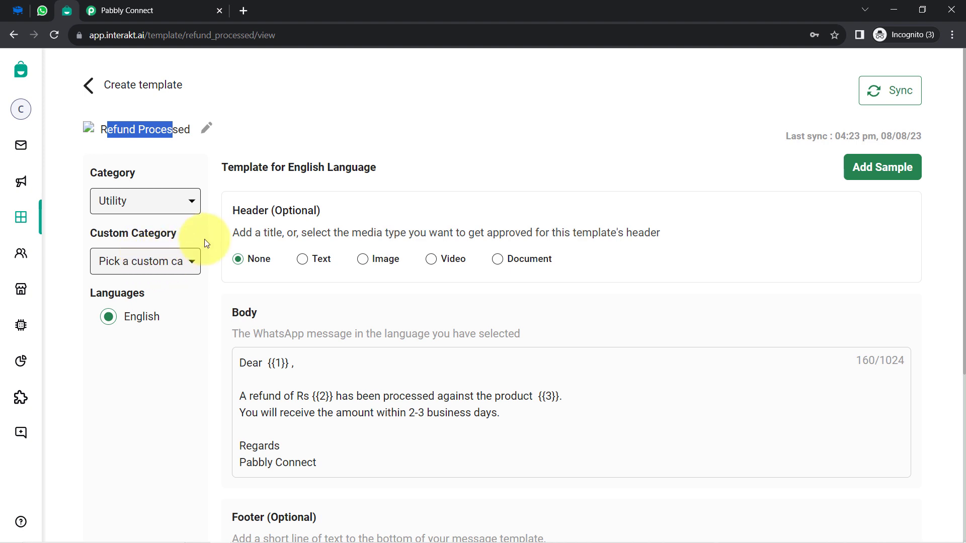
pyautogui.moveTo(240, 210); pyautogui.dragTo(324, 212)
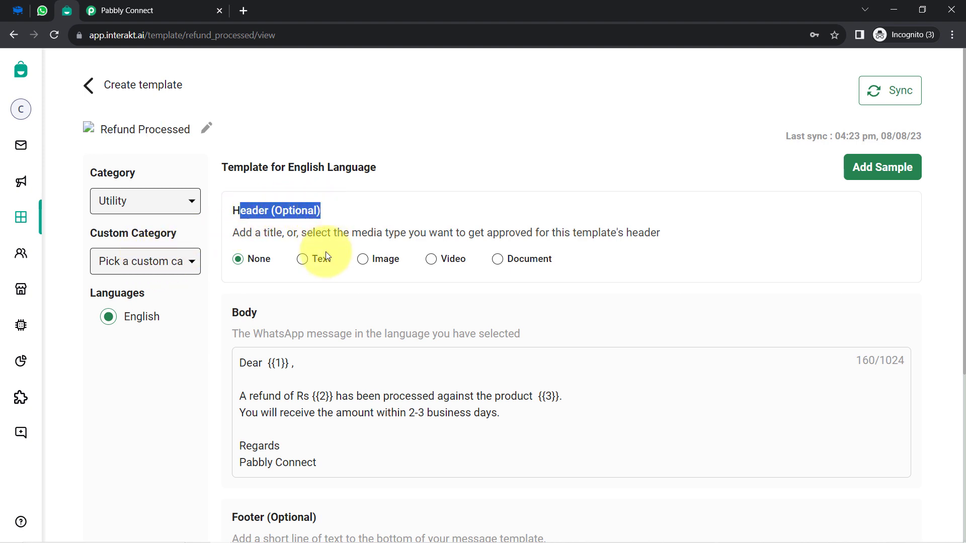
# Review the body section and the full refund message text of the Refund Processed template.
pyautogui.scroll(-3, 340, 300)
pyautogui.scroll(1, 289, 191)
pyautogui.click(239, 185)
pyautogui.doubleClick(238, 185)
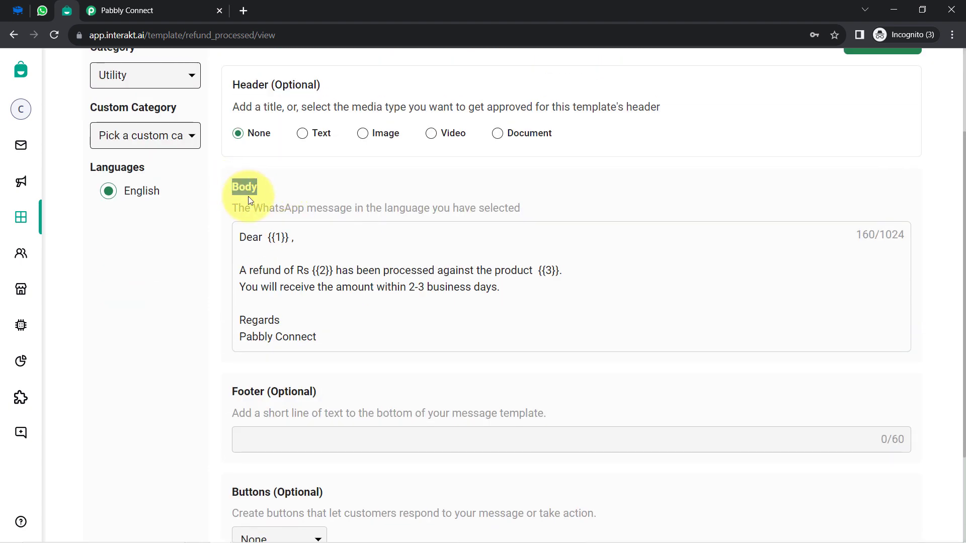
pyautogui.moveTo(246, 237); pyautogui.dragTo(285, 334)
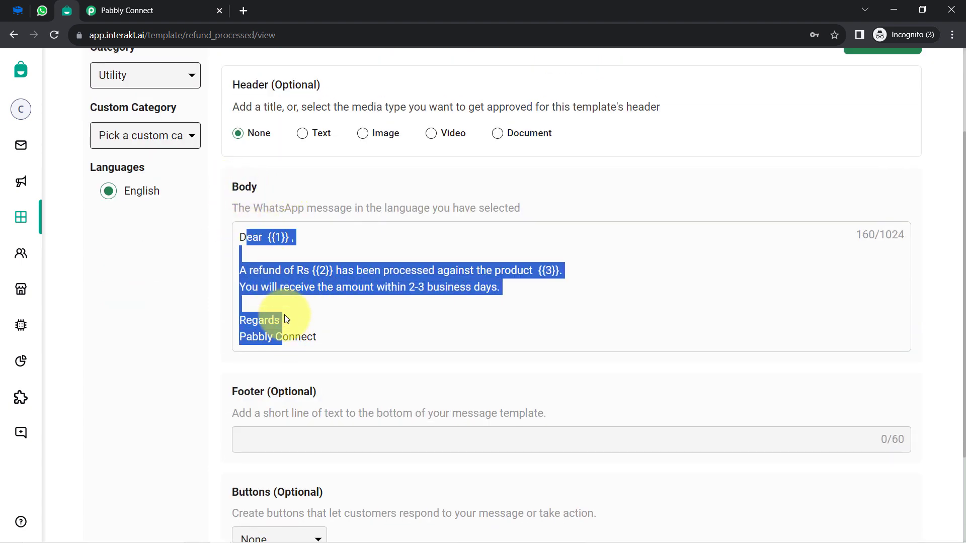
pyautogui.click(267, 277)
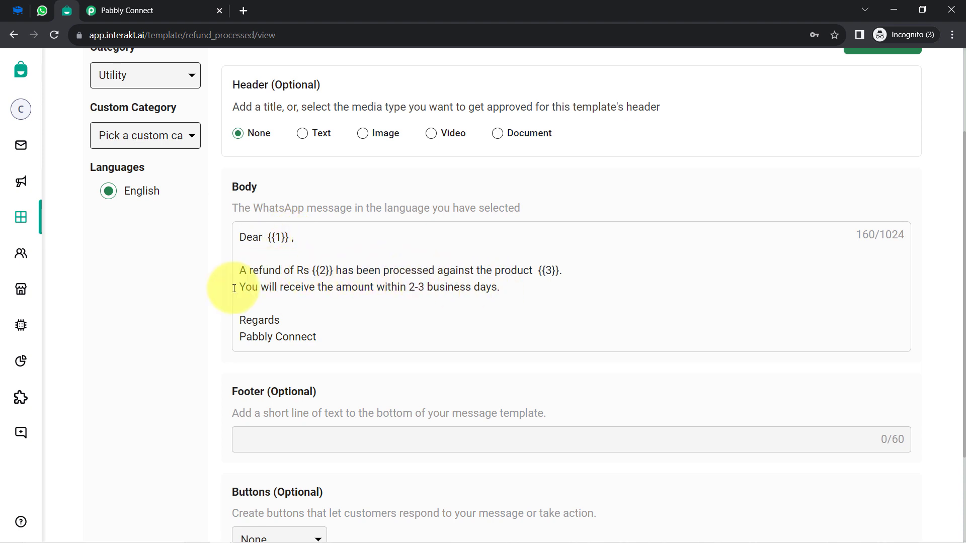
# Examine the message's refund time frame and its variables, including {{1}} in the greeting and {{3}} for the product.
pyautogui.moveTo(358, 286); pyautogui.dragTo(498, 295)
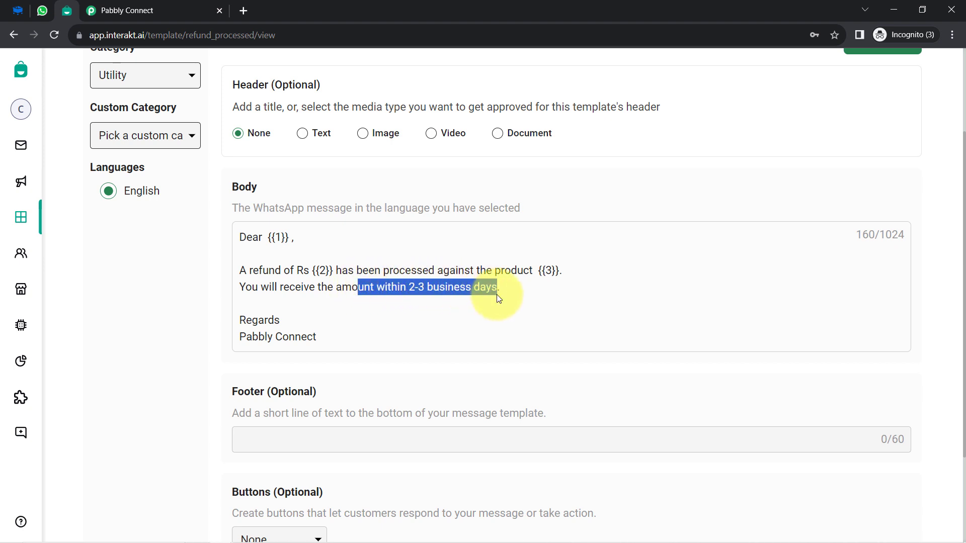
pyautogui.click(480, 295)
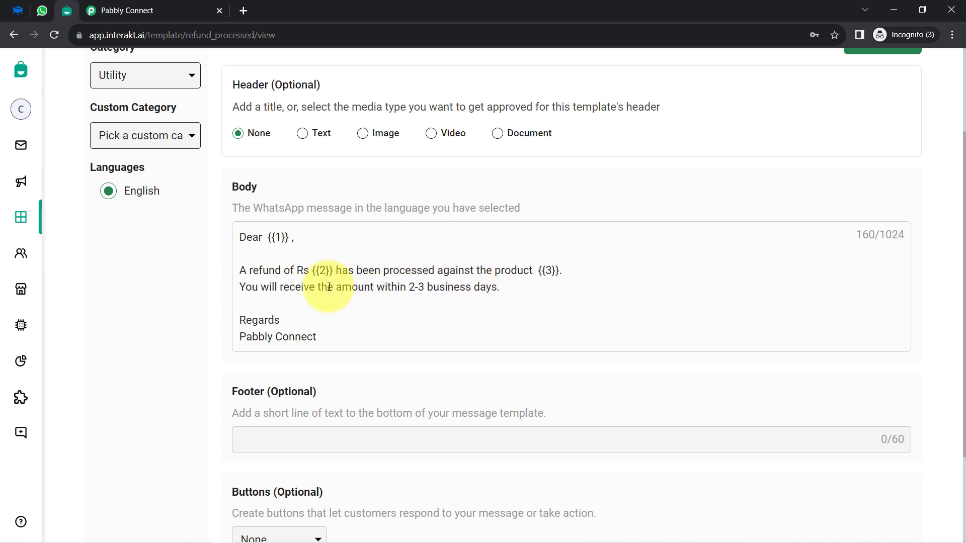
pyautogui.moveTo(293, 237); pyautogui.dragTo(263, 237)
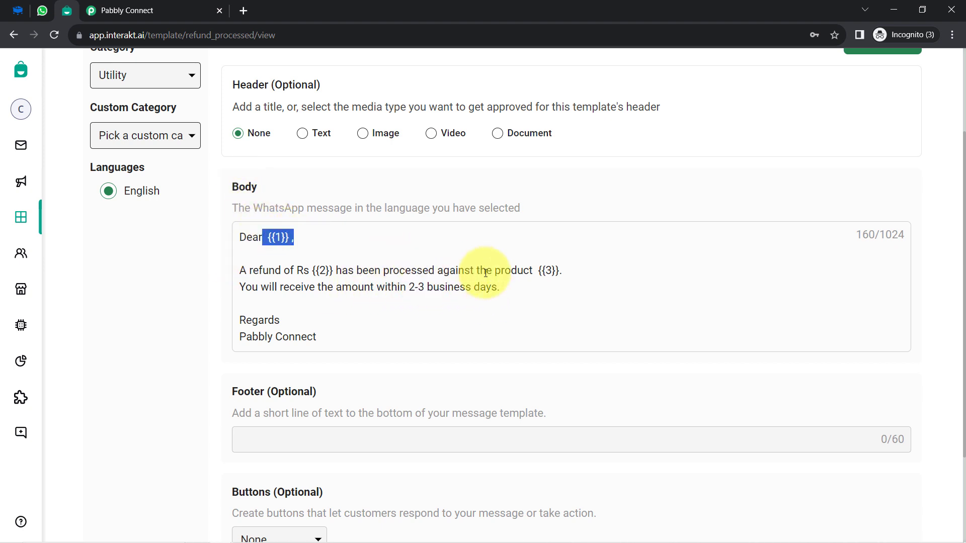
pyautogui.moveTo(562, 270); pyautogui.dragTo(547, 265)
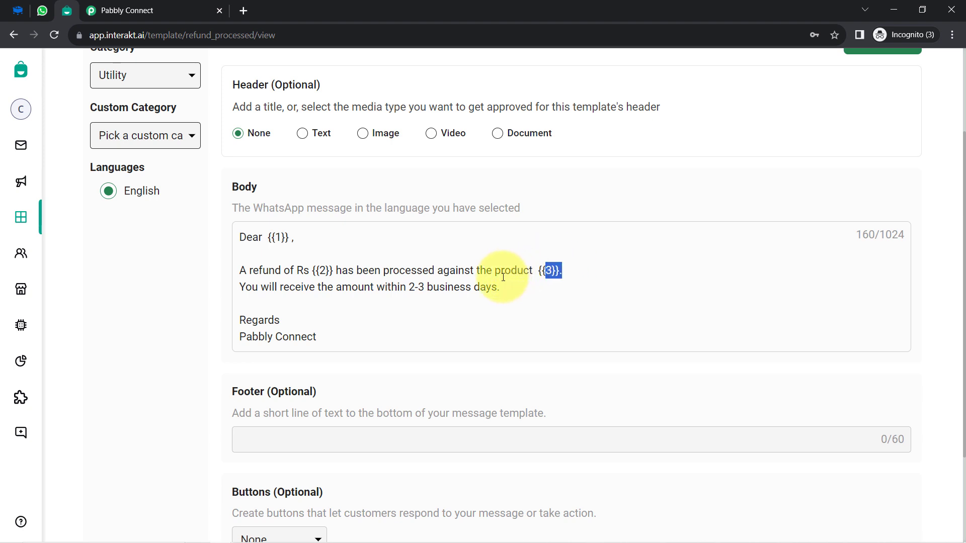
# Check the template's footer, buttons and approval status, and open the sample content for its variables.
pyautogui.scroll(-1, 191, 353)
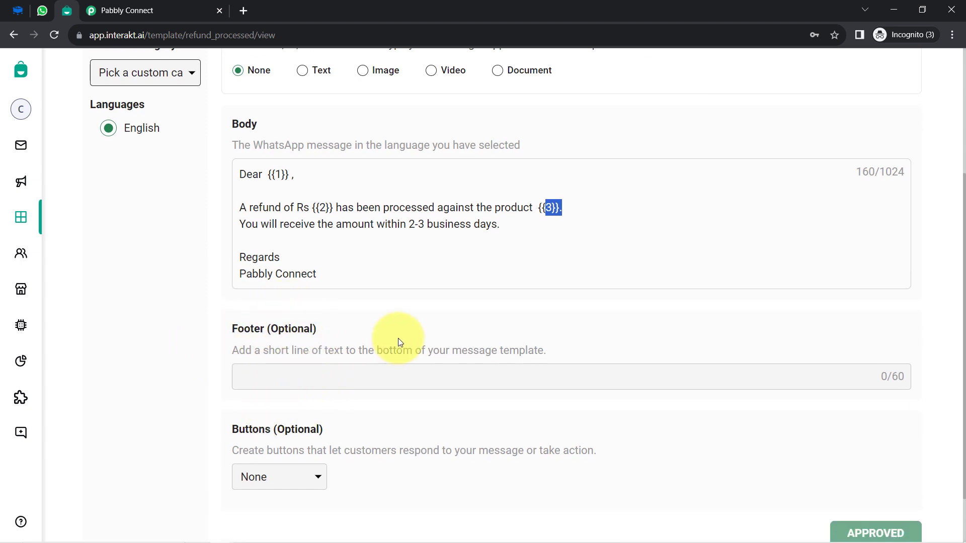
pyautogui.scroll(2, 416, 276)
pyautogui.scroll(-3, 449, 276)
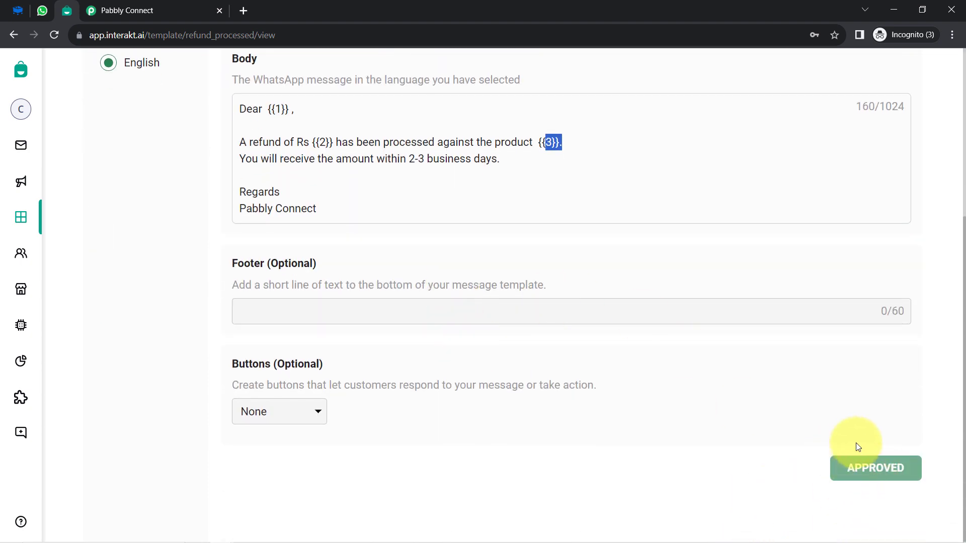
pyautogui.scroll(5, 538, 273)
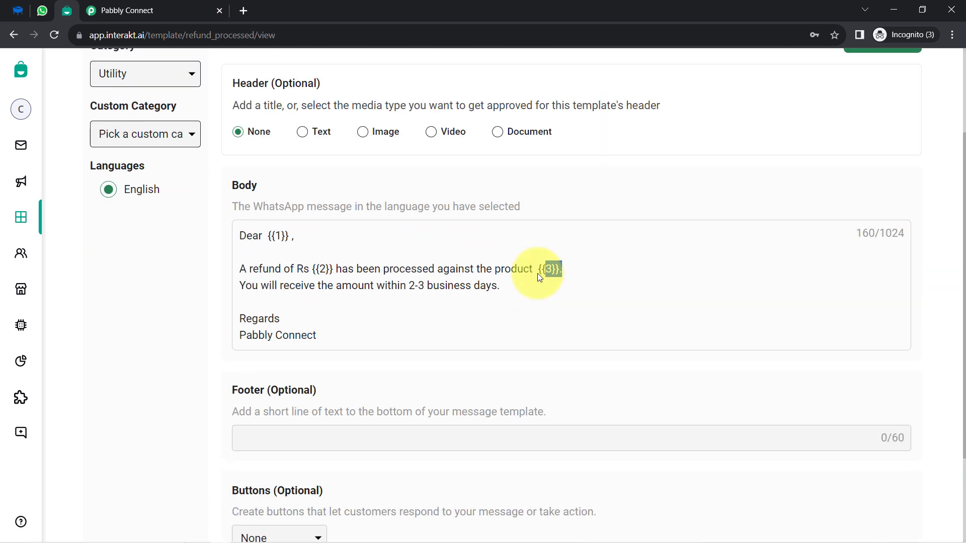
pyautogui.click(903, 169)
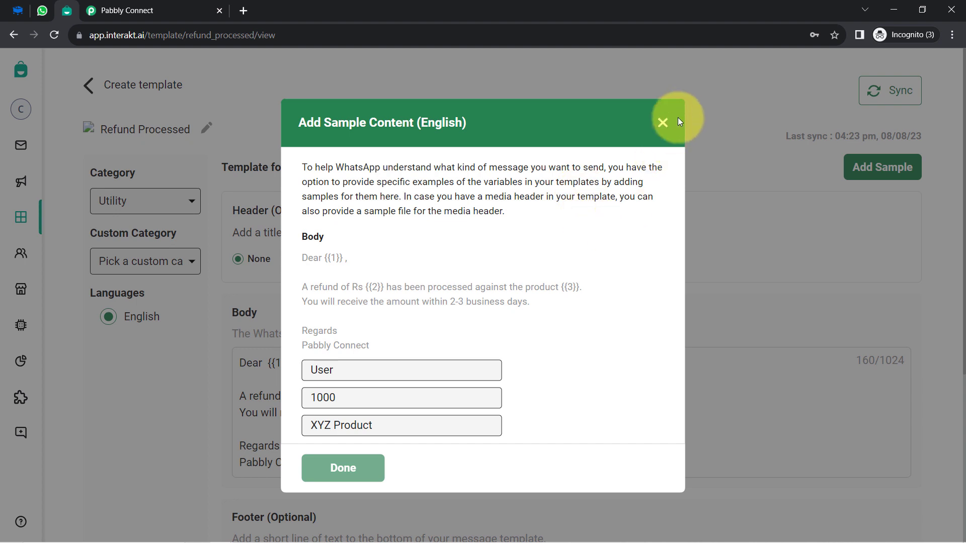
# Close the sample content, copy the code name refund_processed from the template's URL, and enter it as the Template Code Name in the Pabbly Connect action.
pyautogui.click(663, 124)
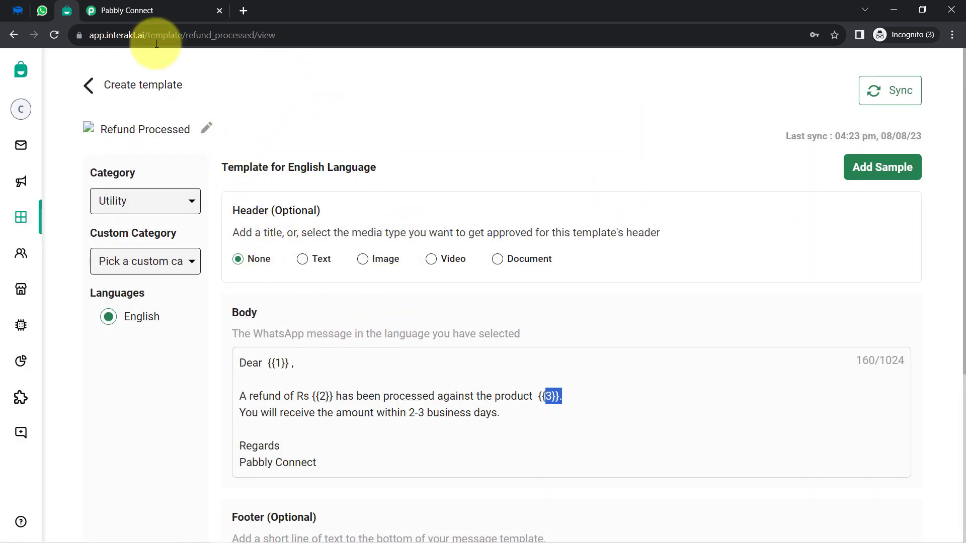
pyautogui.moveTo(186, 35); pyautogui.dragTo(255, 35)
pyautogui.hotkey('ctrl', 'c')
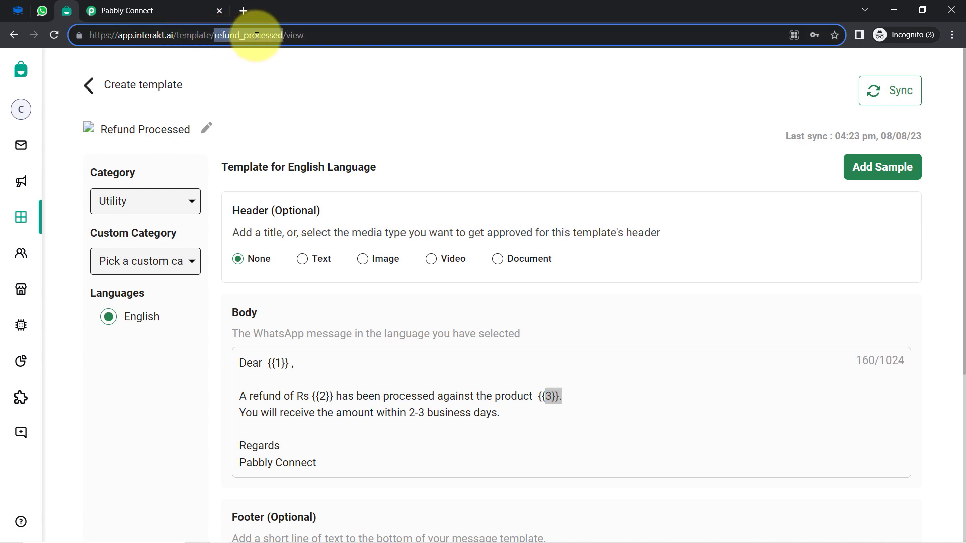
pyautogui.click(148, 6)
pyautogui.scroll(2, 215, 293)
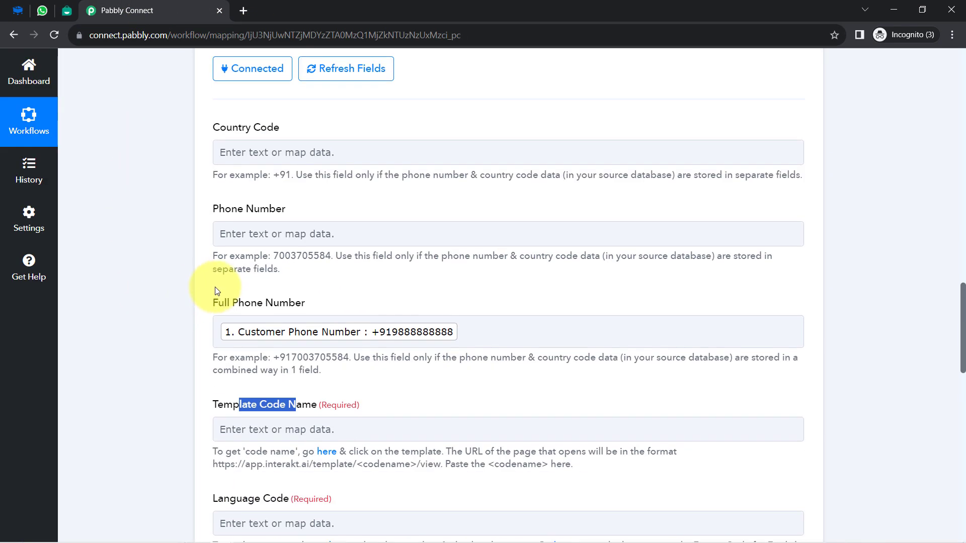
pyautogui.scroll(-2, 218, 304)
pyautogui.click(229, 307)
pyautogui.hotkey('ctrl', 'v')
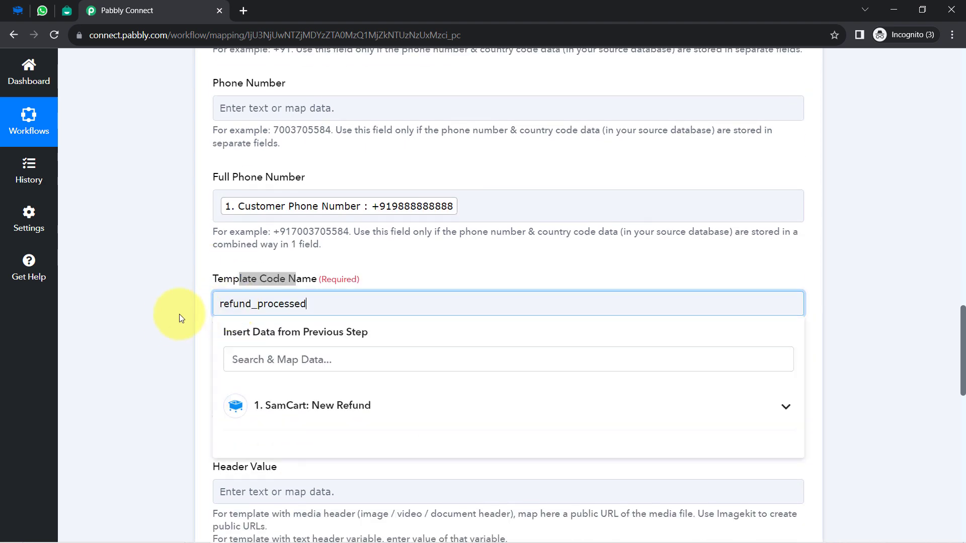
pyautogui.click(169, 319)
# Check the template's language in Interakt and the language code guidance, and set the Language Code to en in Pabbly Connect.
pyautogui.scroll(-4, 962, 324)
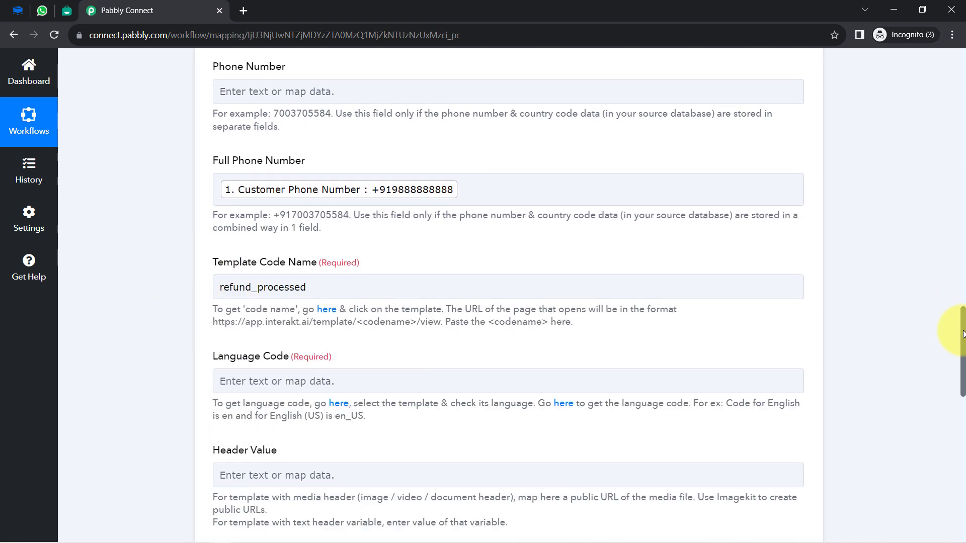
pyautogui.click(67, 10)
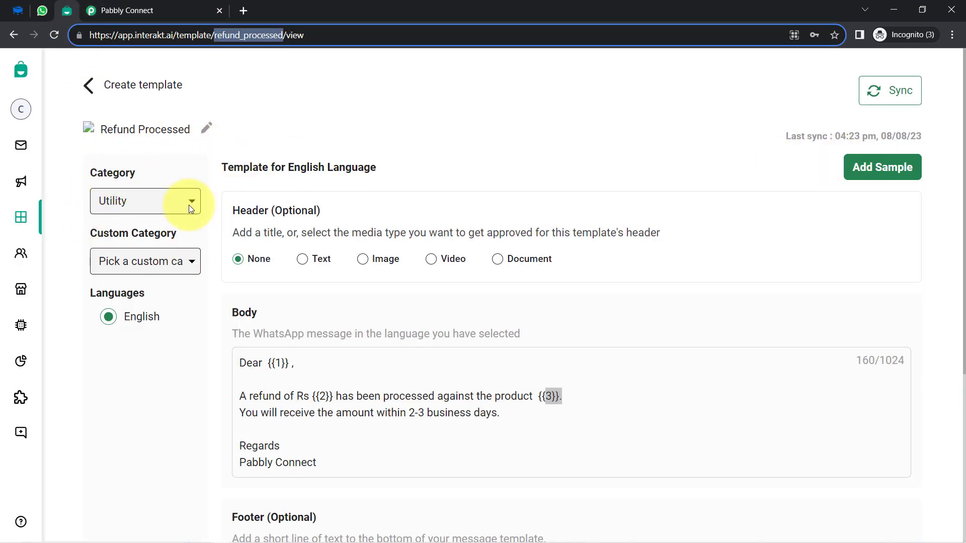
pyautogui.click(155, 12)
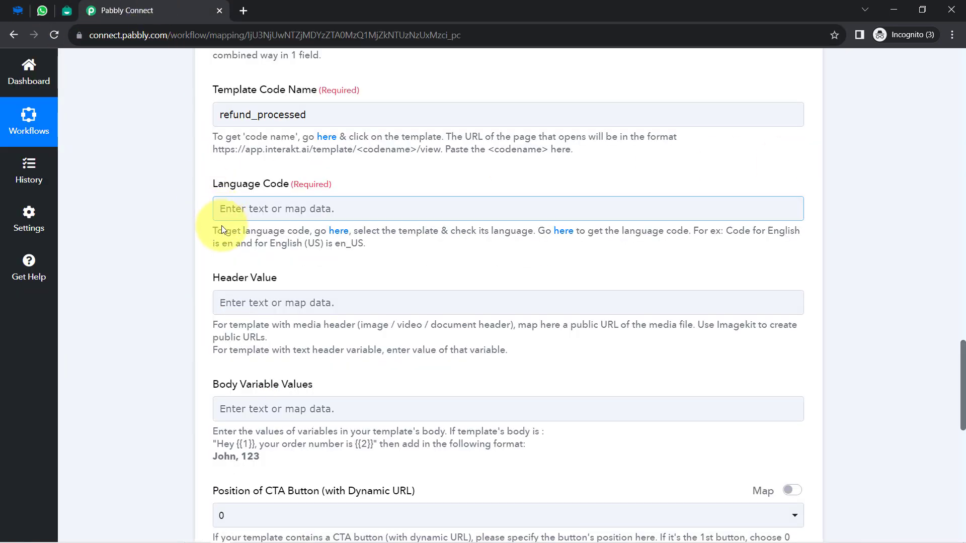
pyautogui.moveTo(253, 244); pyautogui.dragTo(215, 244)
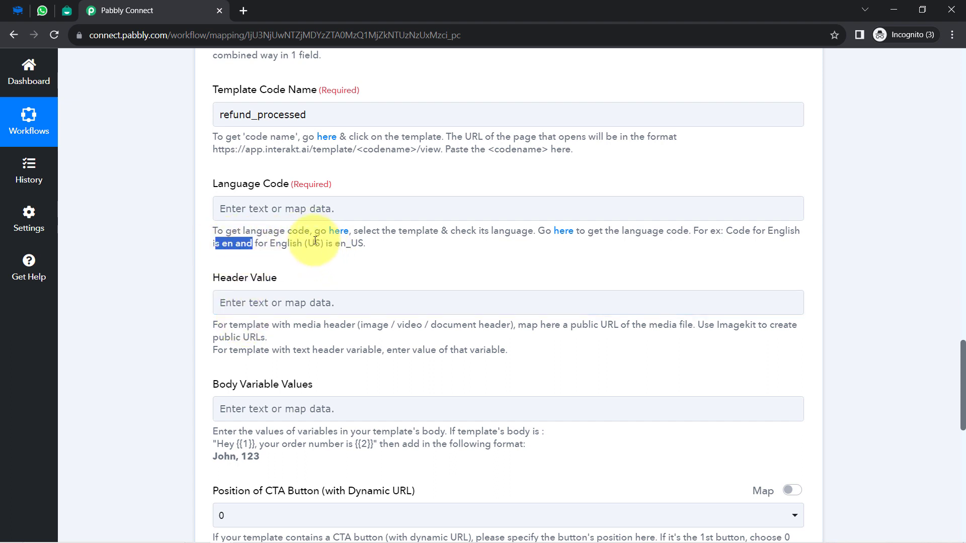
pyautogui.moveTo(315, 243); pyautogui.dragTo(375, 233)
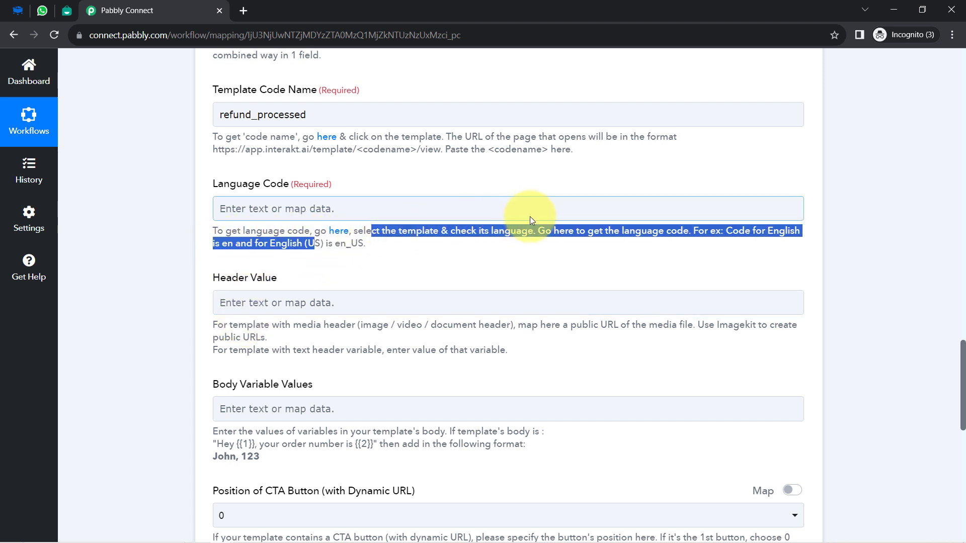
pyautogui.click(524, 248)
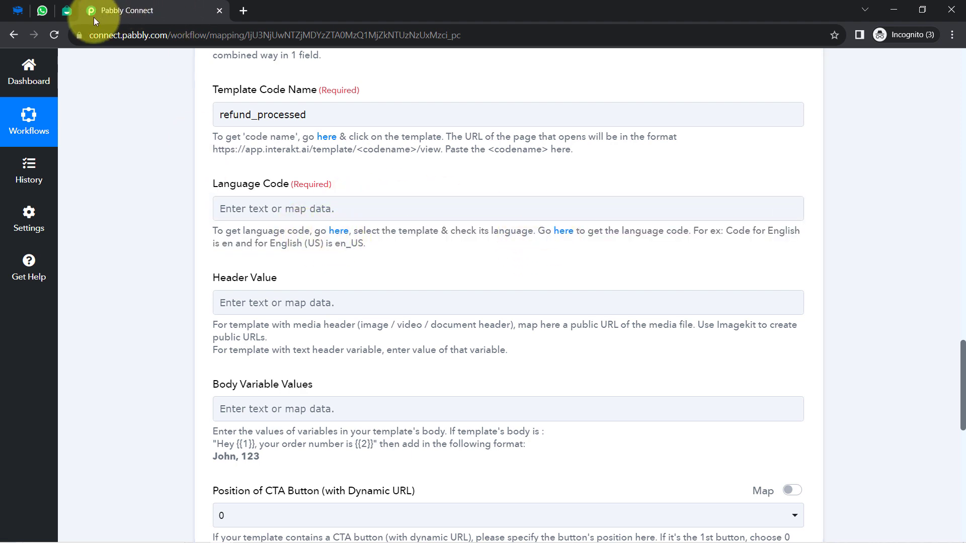
pyautogui.click(238, 209)
pyautogui.write('en')
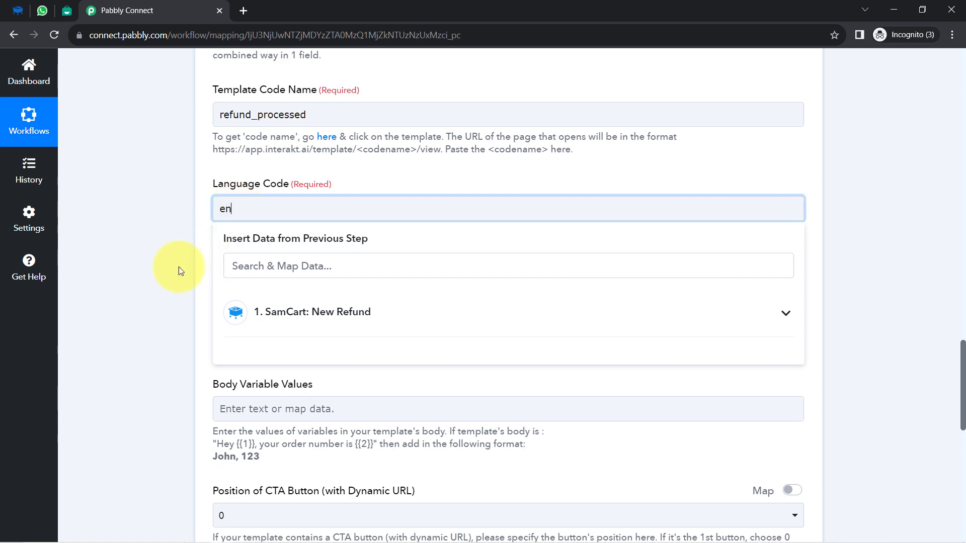
pyautogui.click(154, 288)
# Review the Body Variable Values field and its format guidance alongside the variables in the Interakt template's body.
pyautogui.scroll(-2, 161, 280)
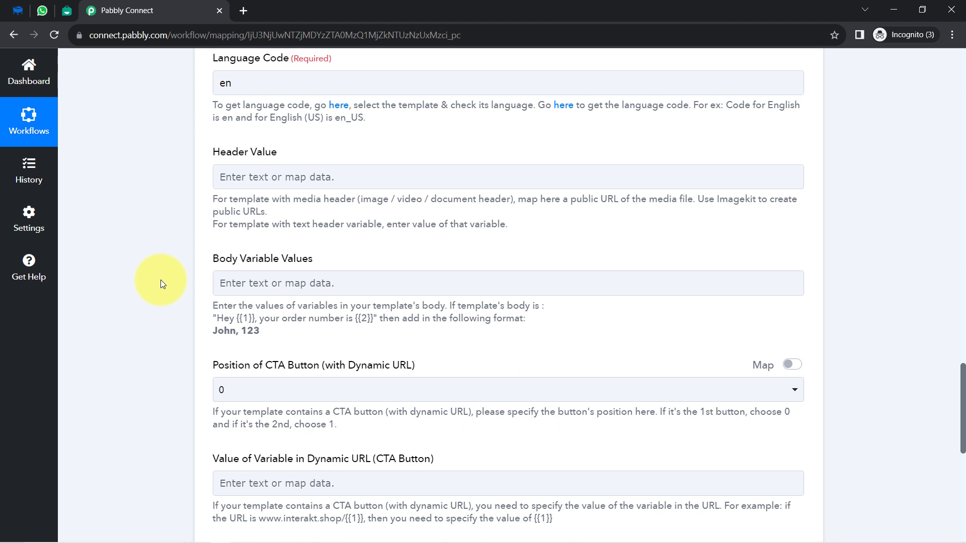
pyautogui.moveTo(219, 259); pyautogui.dragTo(294, 259)
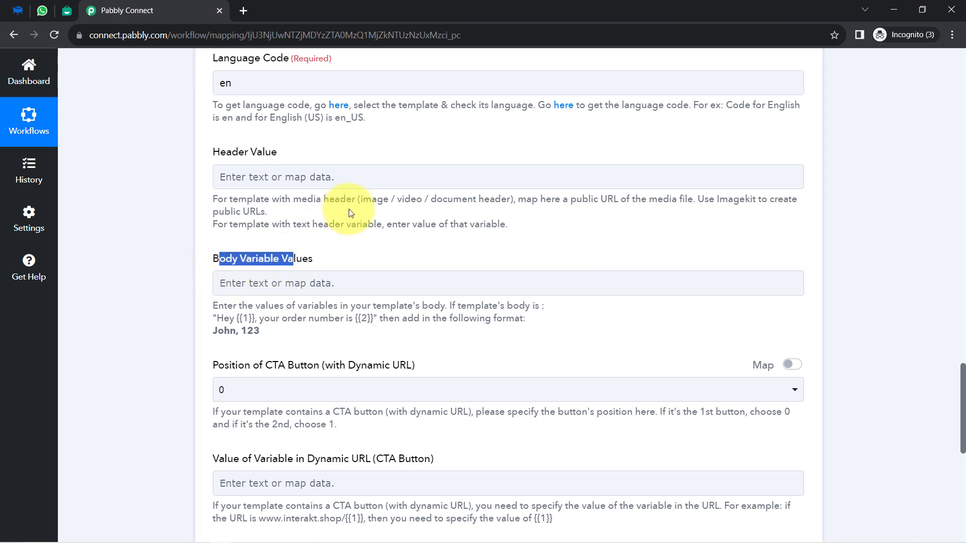
pyautogui.scroll(-2, 302, 212)
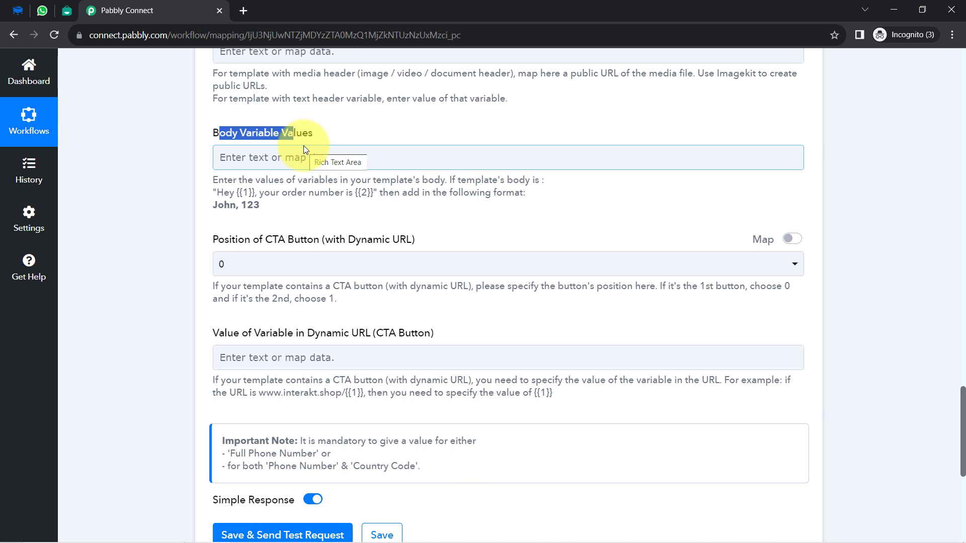
pyautogui.click(67, 10)
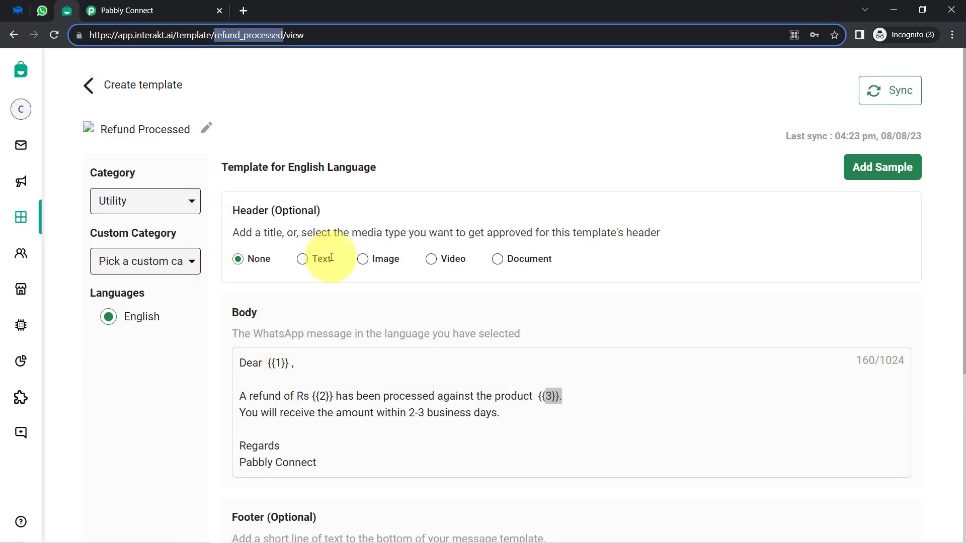
pyautogui.scroll(-2, 331, 257)
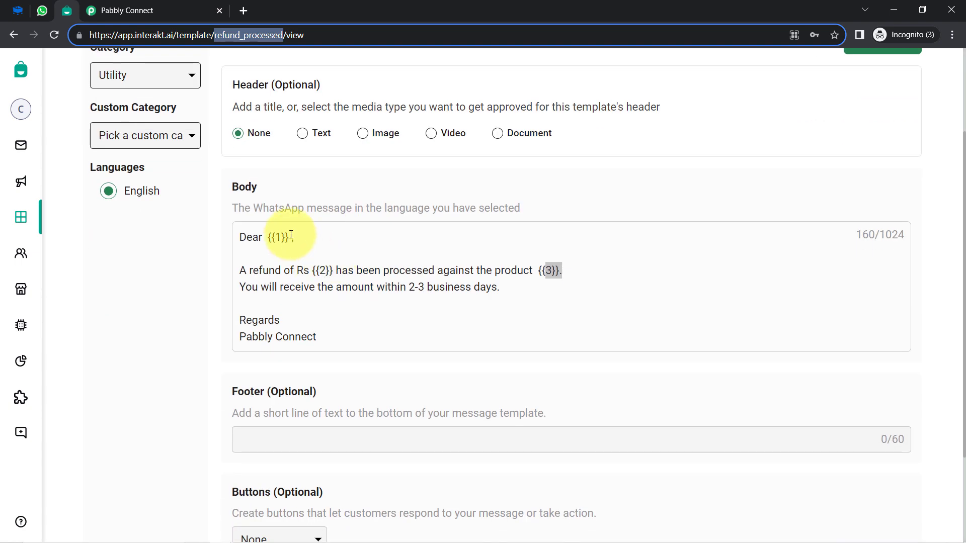
pyautogui.click(123, 9)
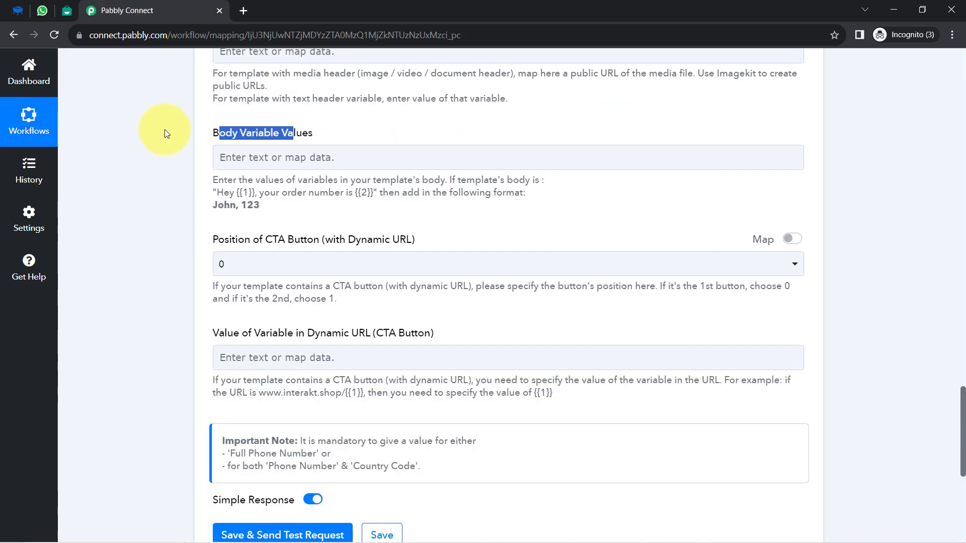
pyautogui.click(187, 166)
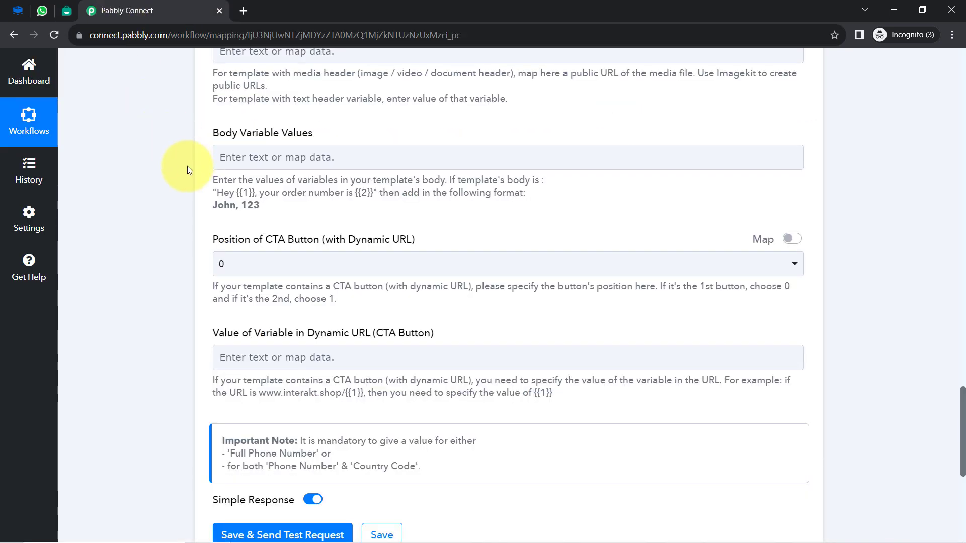
# Map Customer First Name and Customer Last Name from SamCart: New Refund into Body Variable Values, followed by a comma.
pyautogui.click(258, 161)
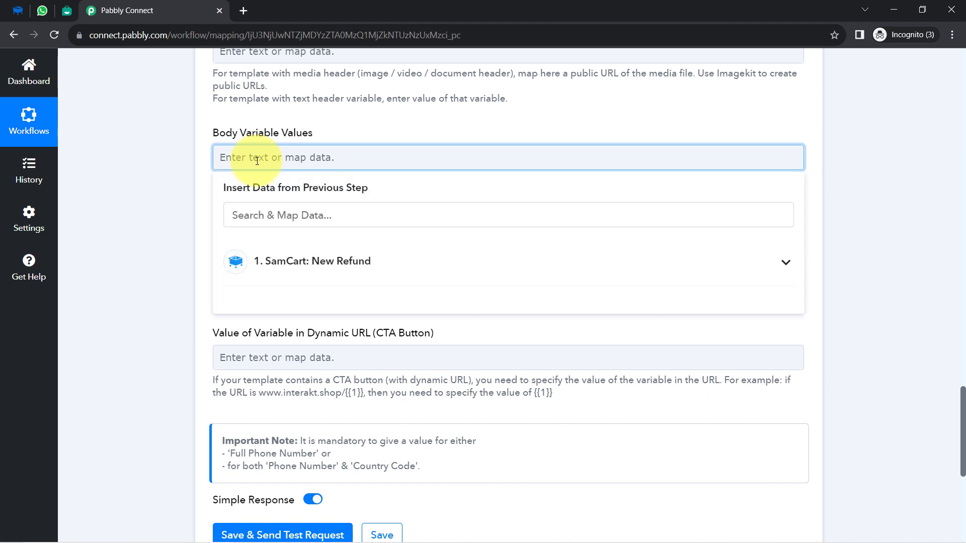
pyautogui.click(259, 261)
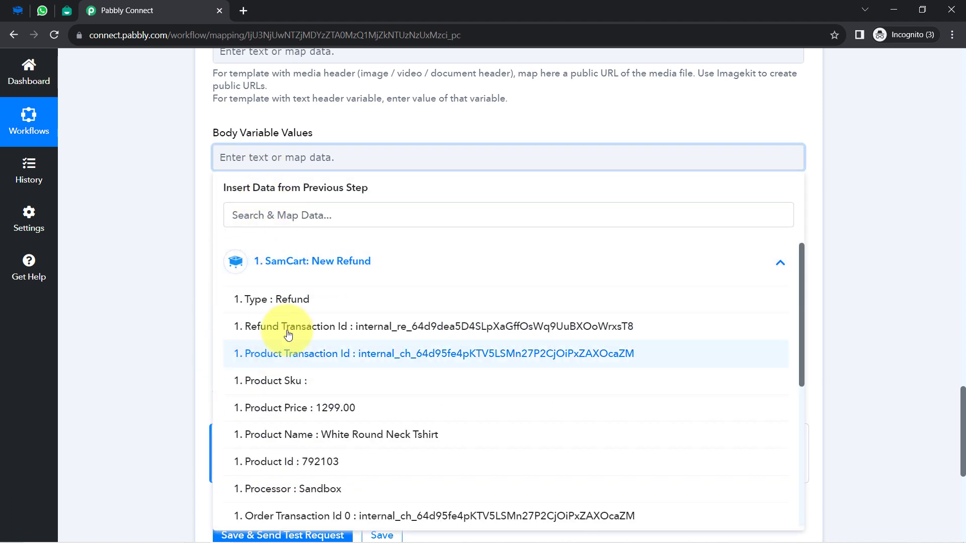
pyautogui.click(237, 210)
pyautogui.write('dem')
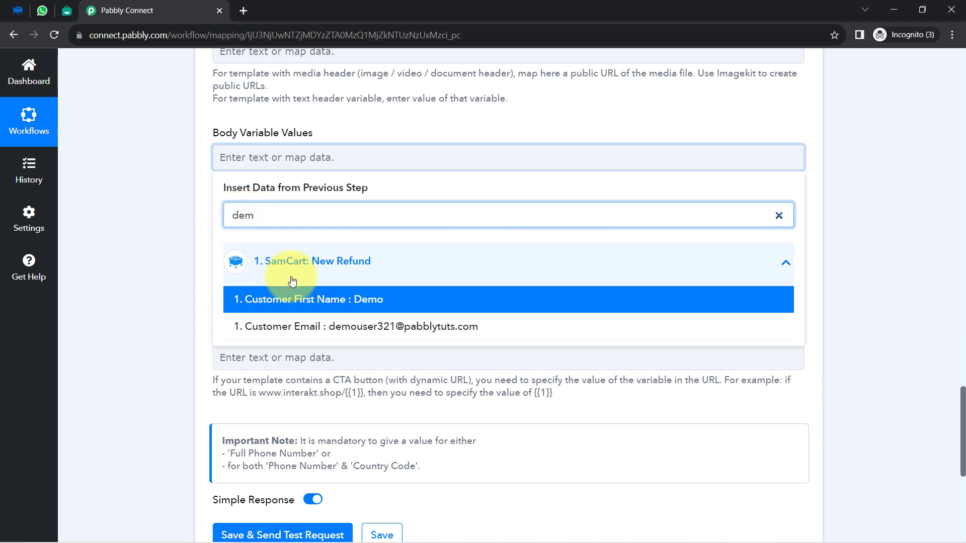
pyautogui.click(307, 301)
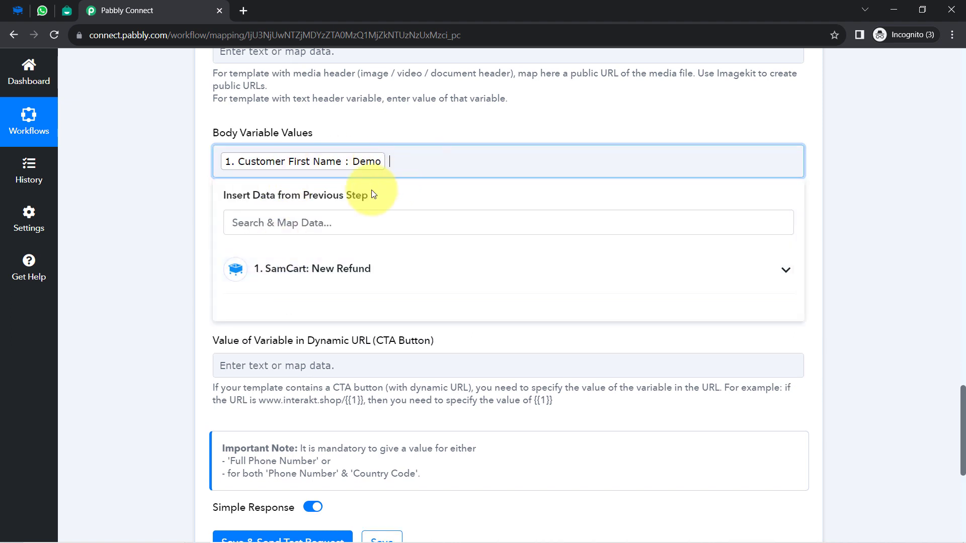
pyautogui.click(248, 233)
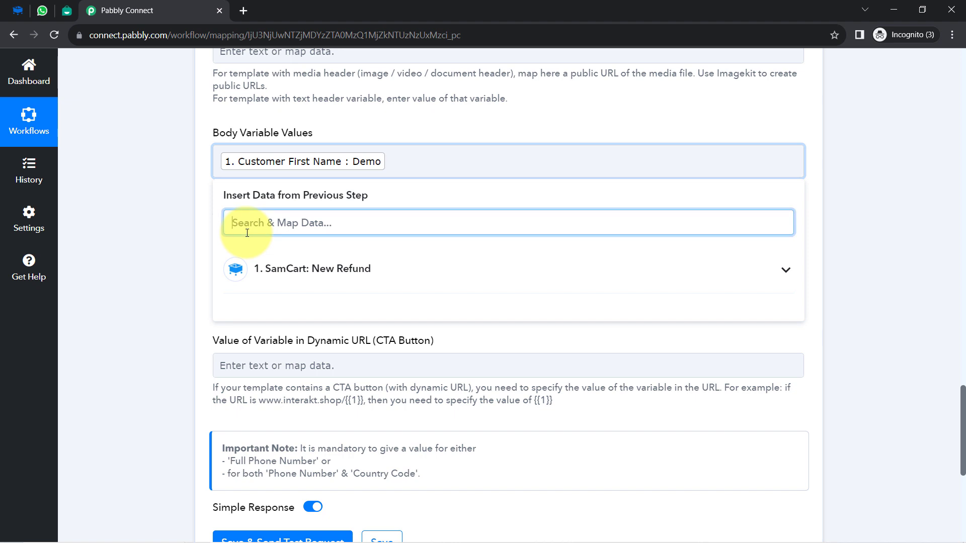
pyautogui.write('cus')
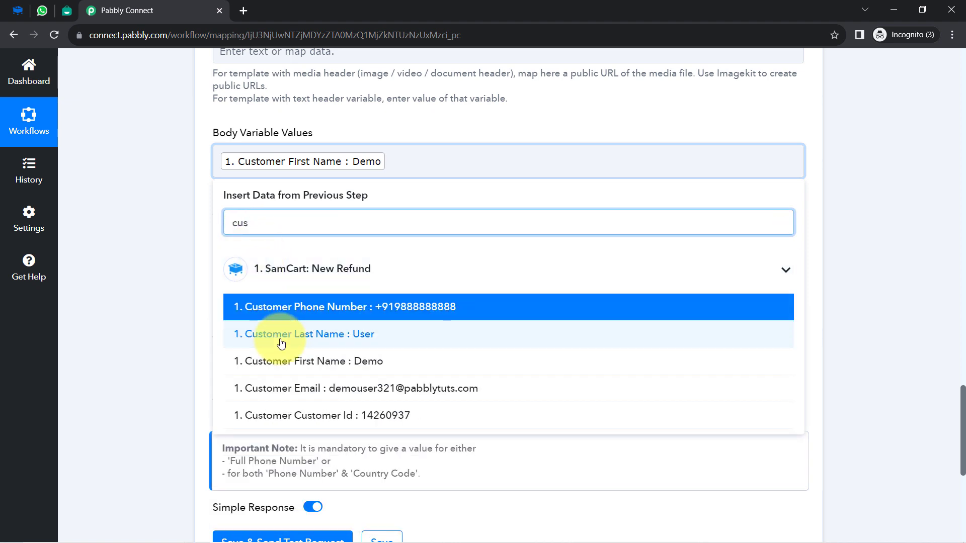
pyautogui.click(255, 334)
pyautogui.click(158, 178)
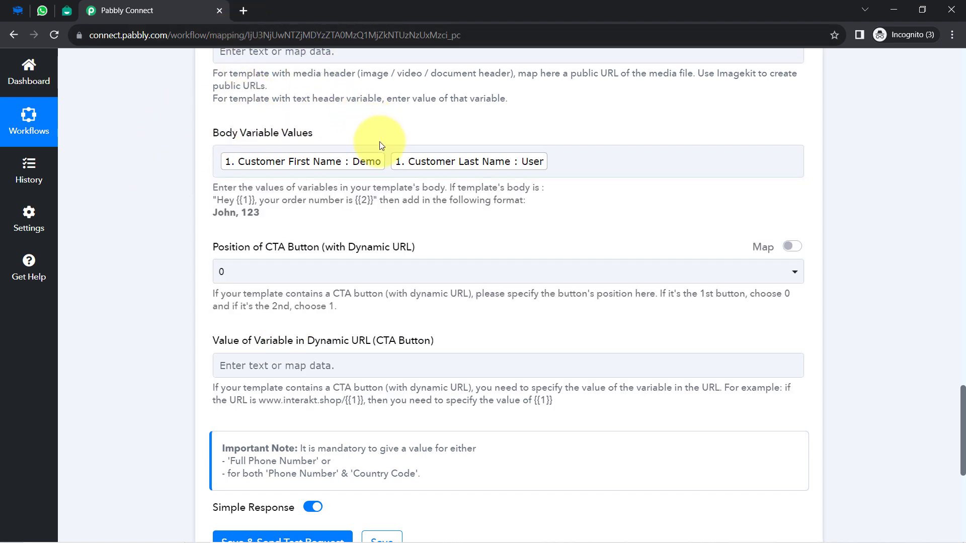
pyautogui.click(568, 167)
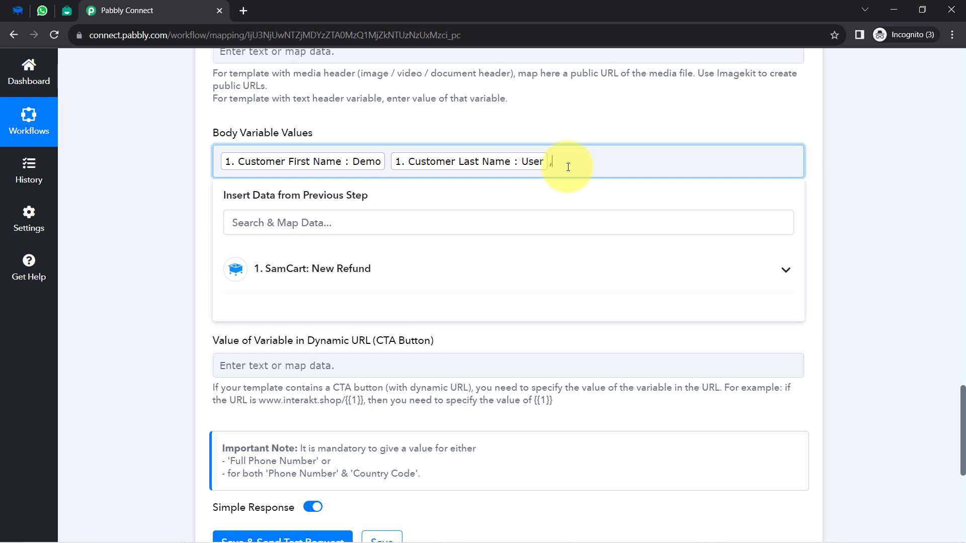
# Check the {{2}} refund amount variable in the Interakt template and map SamCart's Product Price as the second body variable value.
pyautogui.click(67, 11)
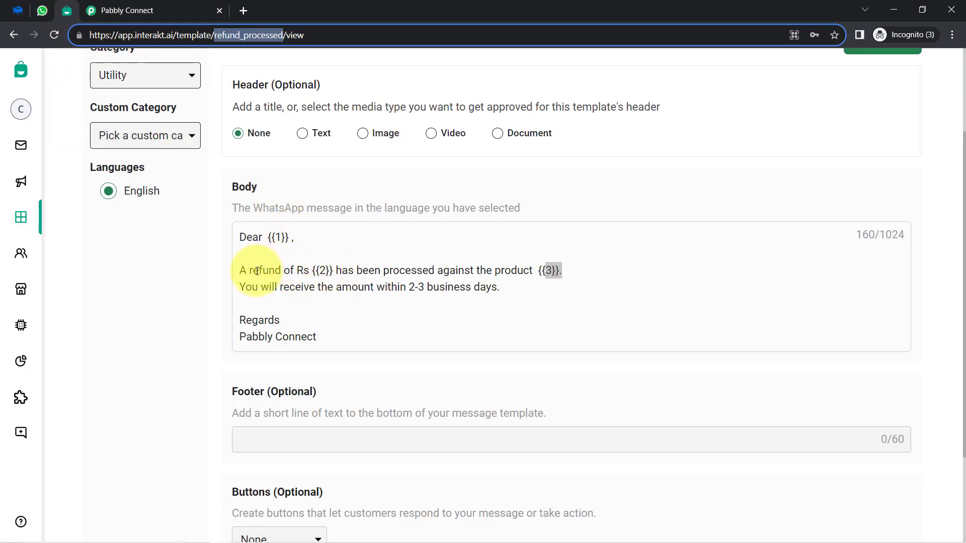
pyautogui.moveTo(258, 270); pyautogui.dragTo(347, 265)
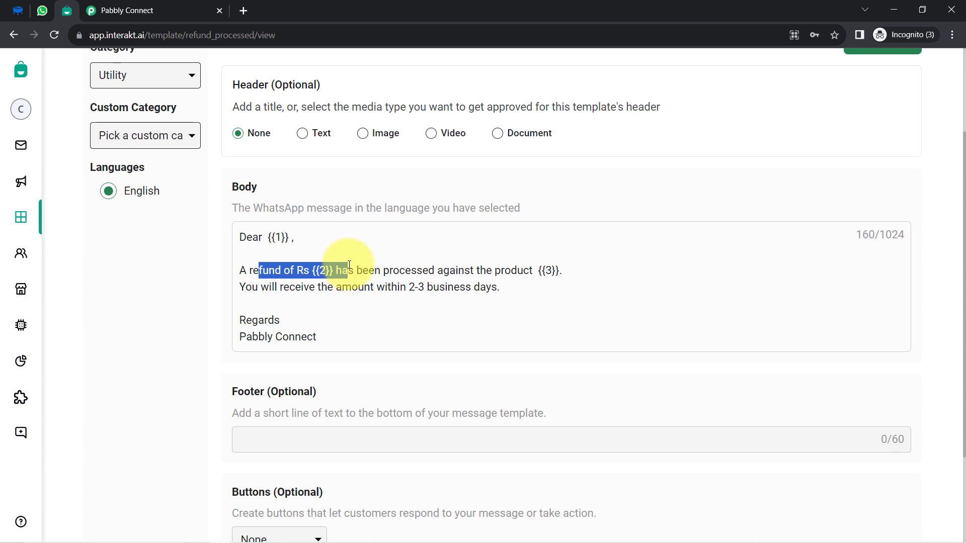
pyautogui.click(160, 10)
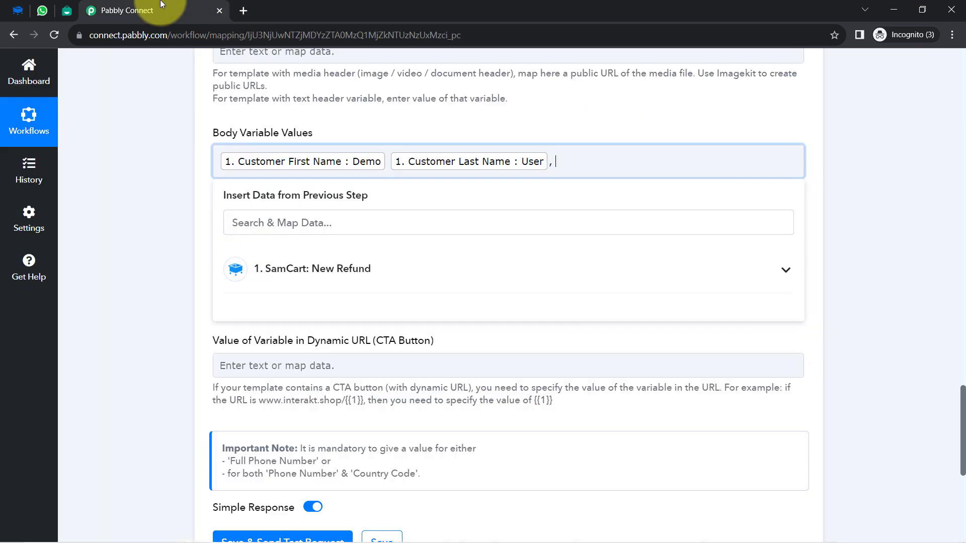
pyautogui.click(274, 268)
pyautogui.click(257, 207)
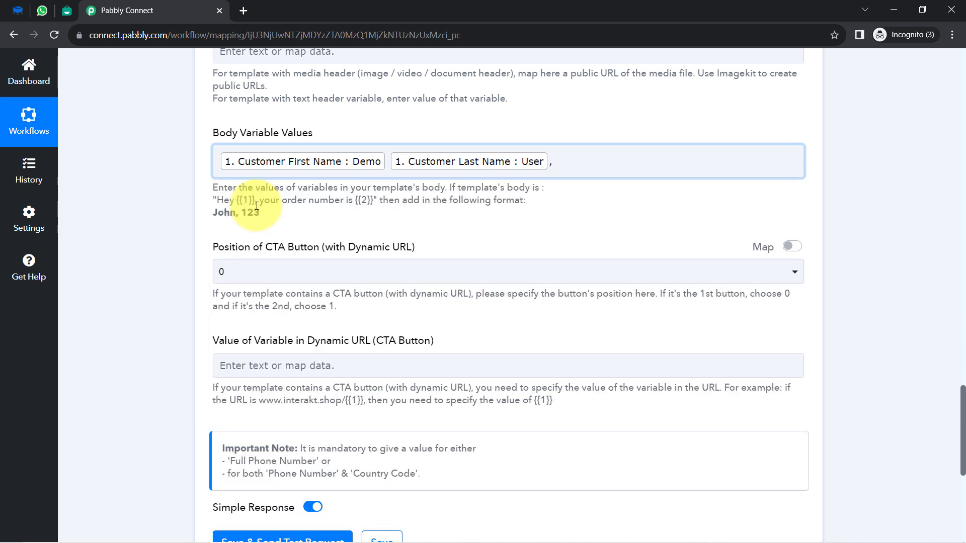
pyautogui.click(608, 162)
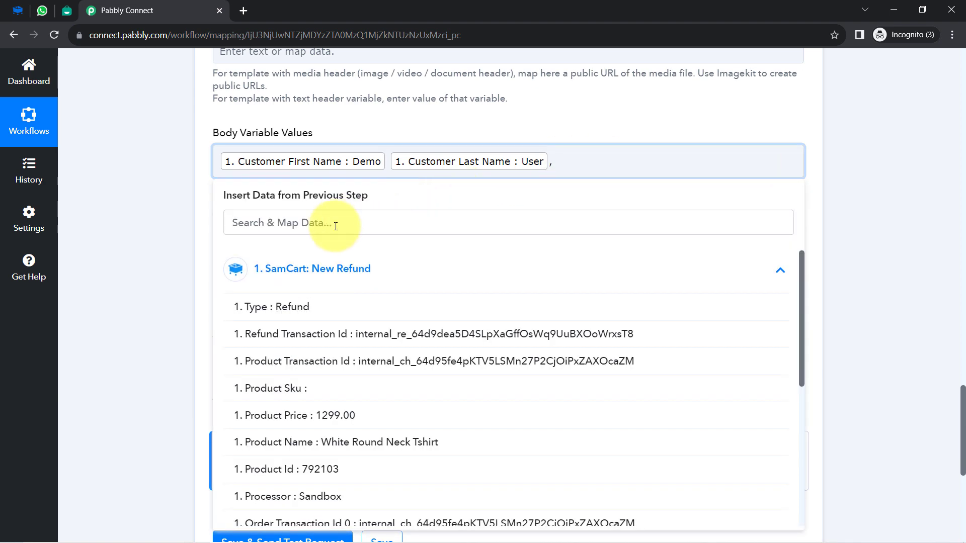
pyautogui.click(334, 222)
pyautogui.write('12')
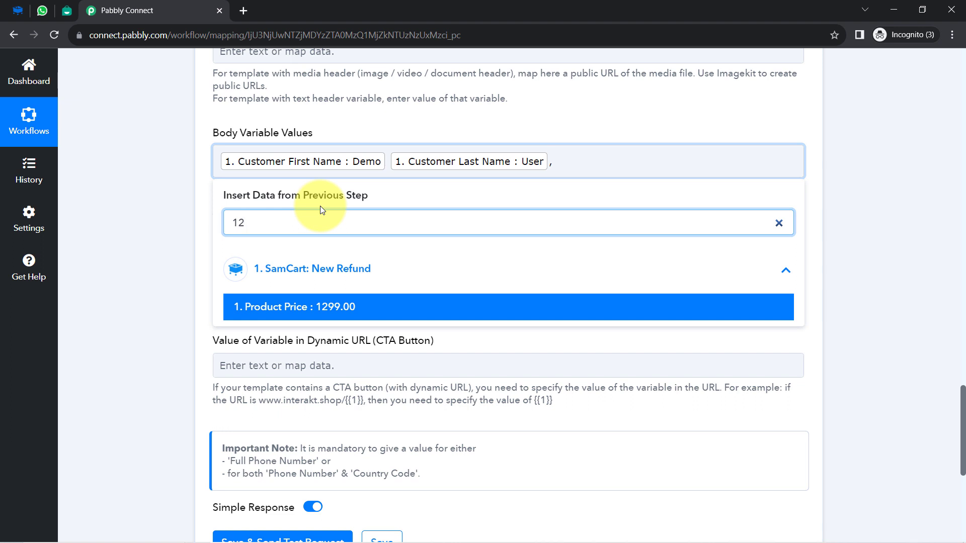
pyautogui.click(317, 305)
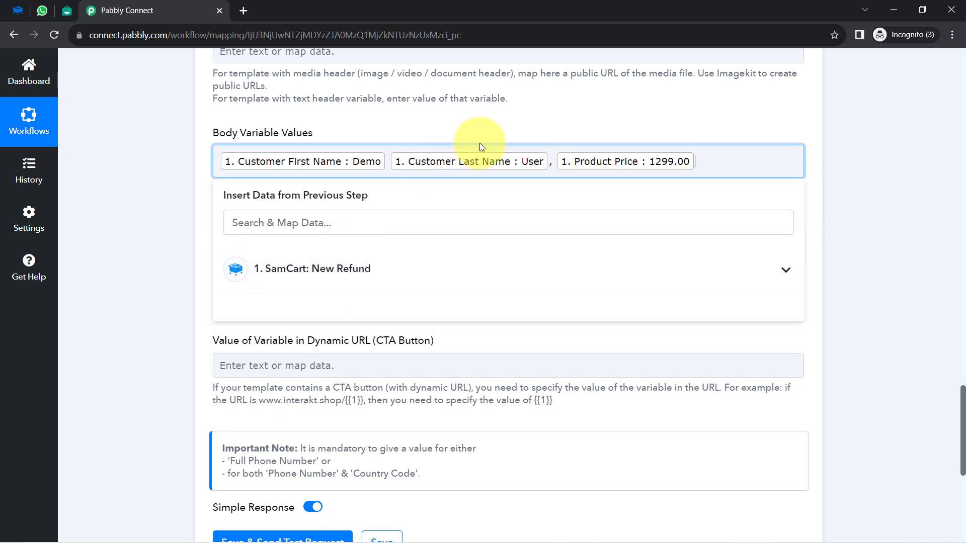
# Check the {{3}} product variable in the Interakt template and map SamCart's Product Name as the third comma-separated body variable value.
pyautogui.click(67, 11)
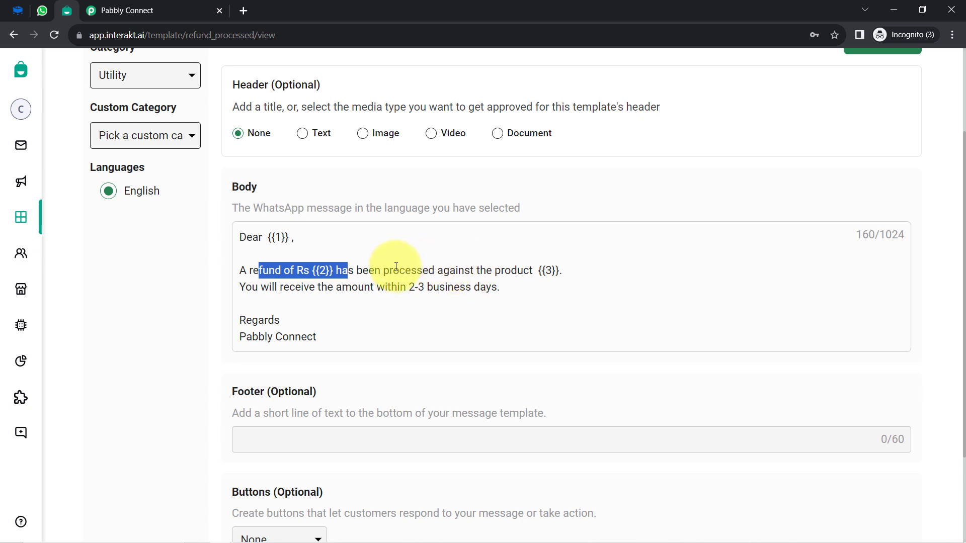
pyautogui.moveTo(396, 266); pyautogui.dragTo(559, 267)
pyautogui.click(561, 266)
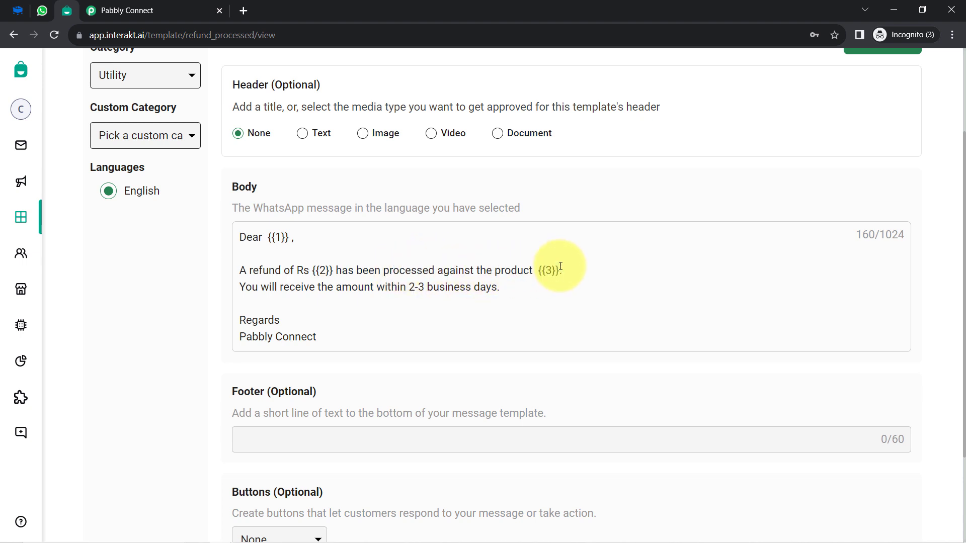
pyautogui.tripleClick(561, 266)
pyautogui.click(126, 11)
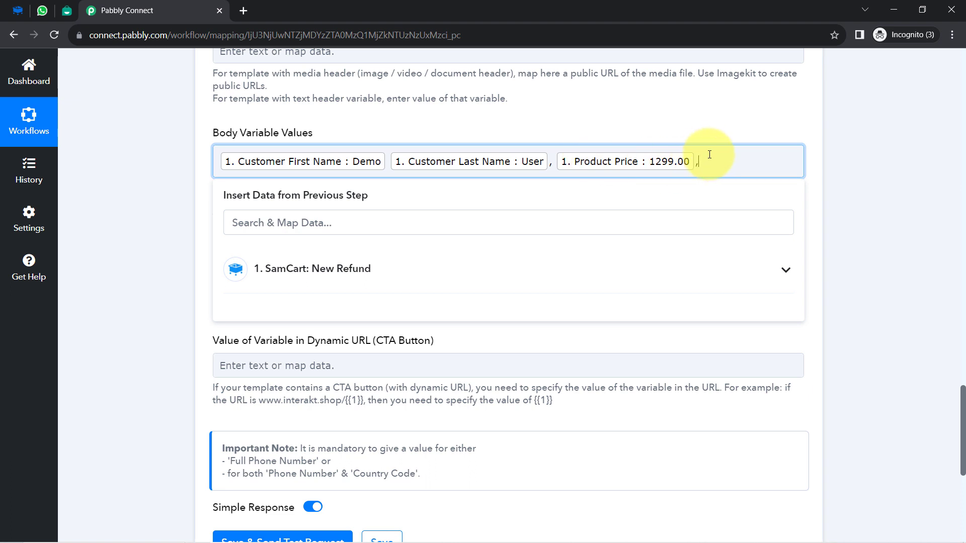
pyautogui.click(420, 219)
pyautogui.write('whi')
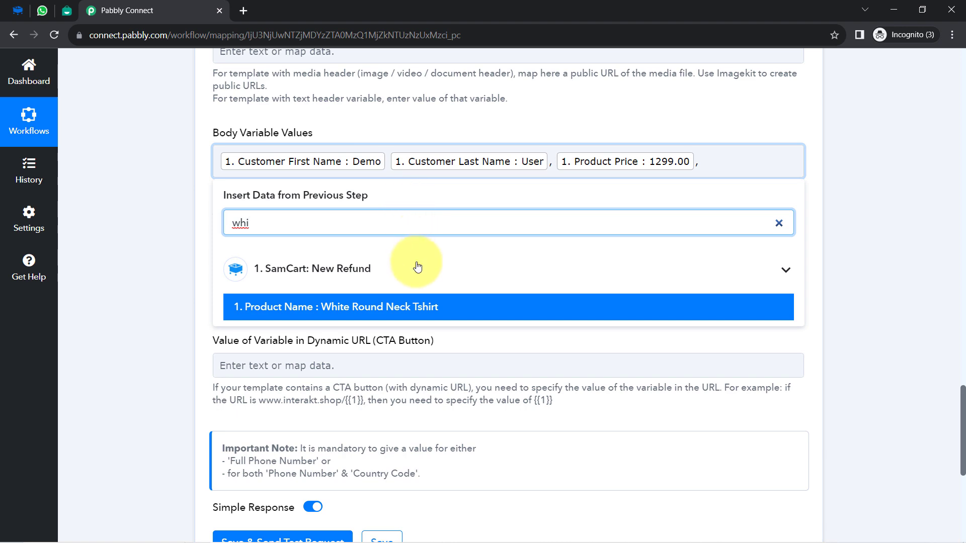
pyautogui.click(423, 306)
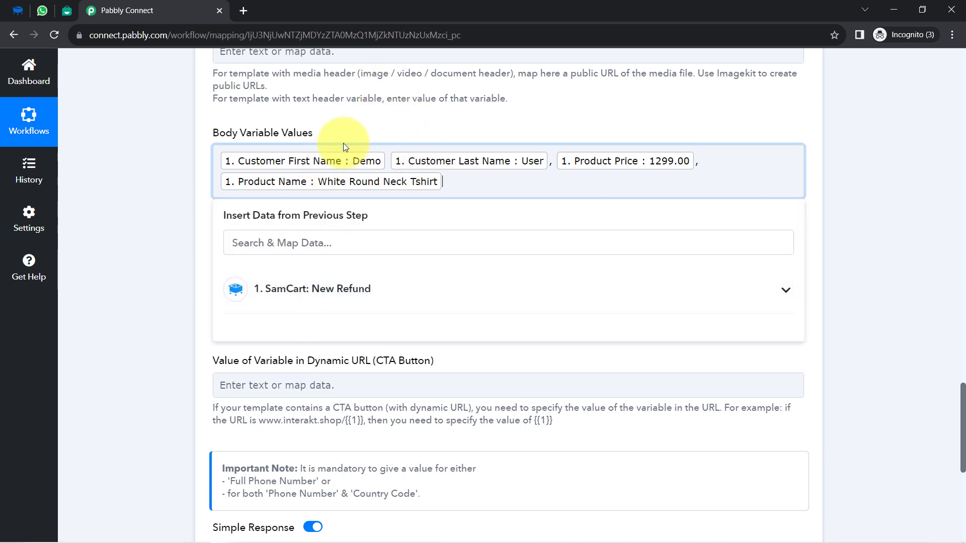
pyautogui.click(174, 240)
# Save the Interakt action, send a test request and look over the received response.
pyautogui.scroll(-1, 280, 288)
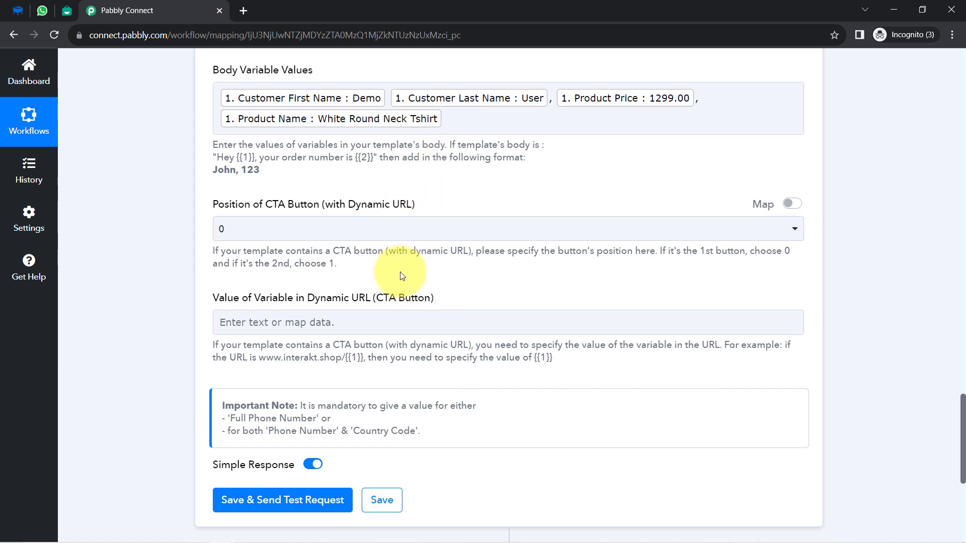
pyautogui.scroll(-4, 403, 276)
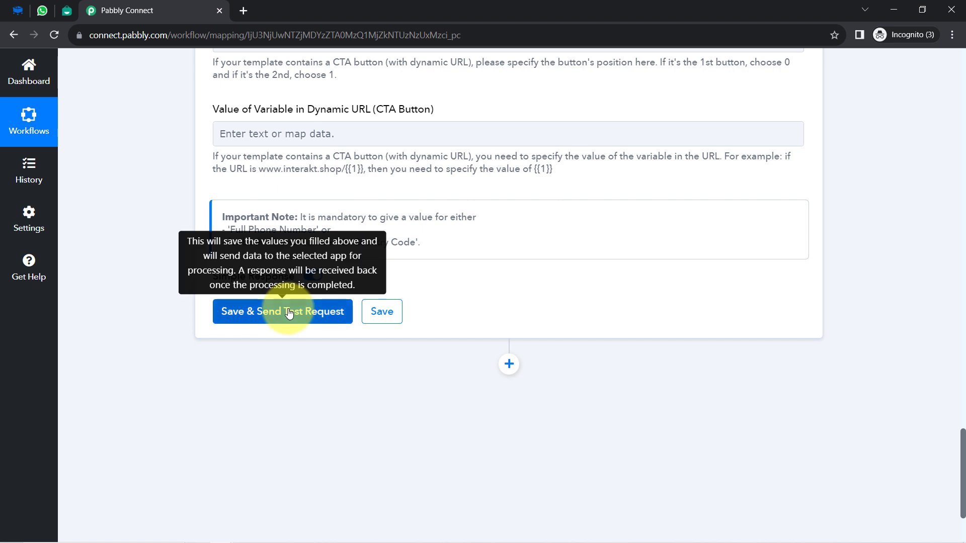
pyautogui.click(290, 313)
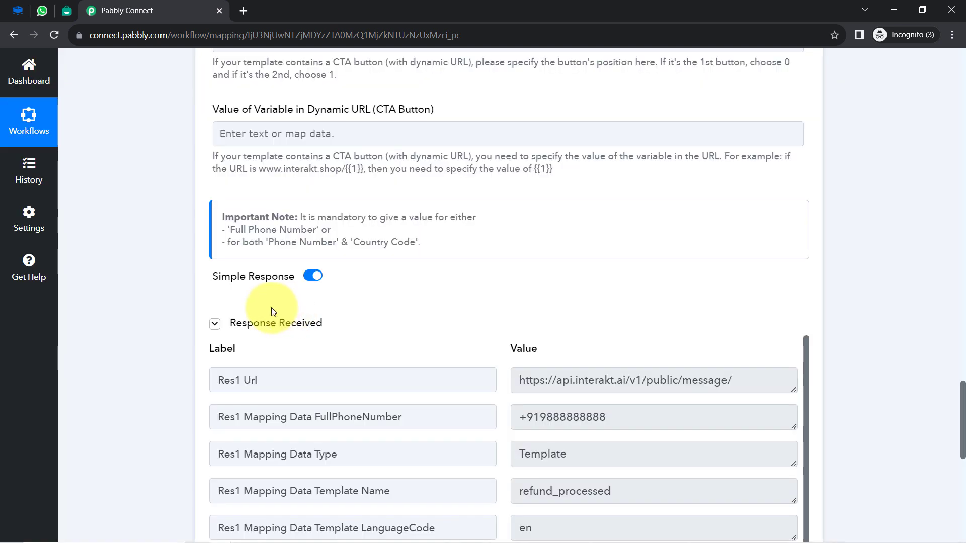
pyautogui.click(215, 323)
# Switch to WhatsApp Web, reload it to check for the test message, and return to Pabbly Connect.
pyautogui.click(43, 10)
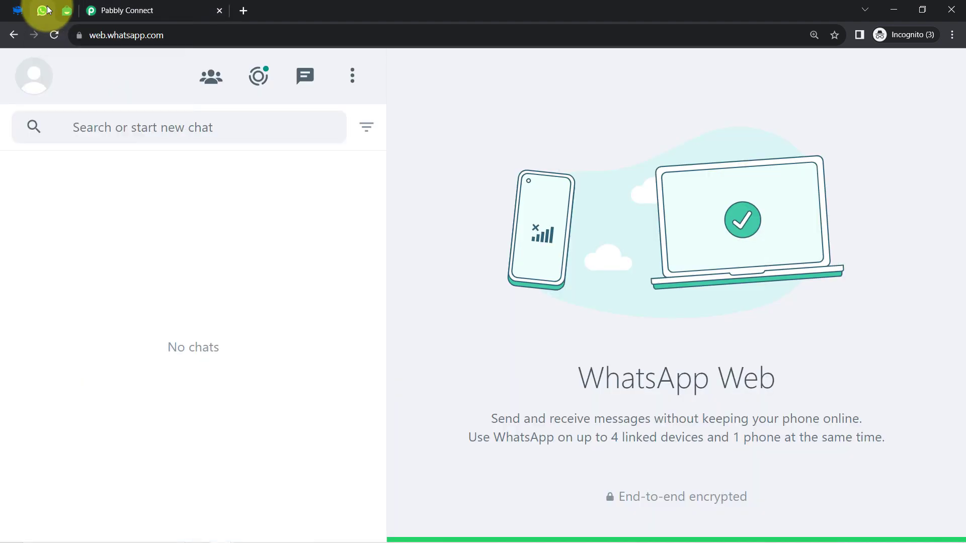
pyautogui.click(54, 36)
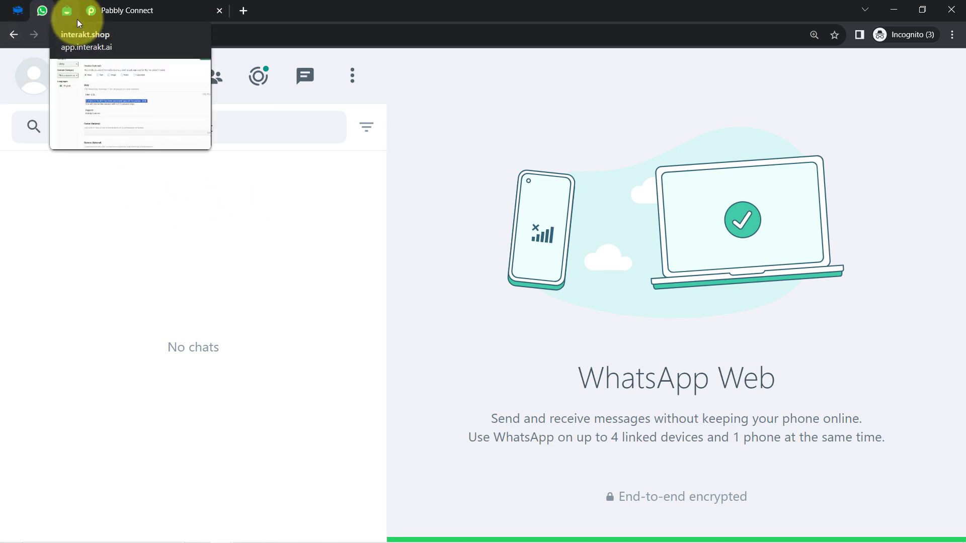
pyautogui.moveTo(92, 36); pyautogui.dragTo(170, 18)
pyautogui.click(165, 5)
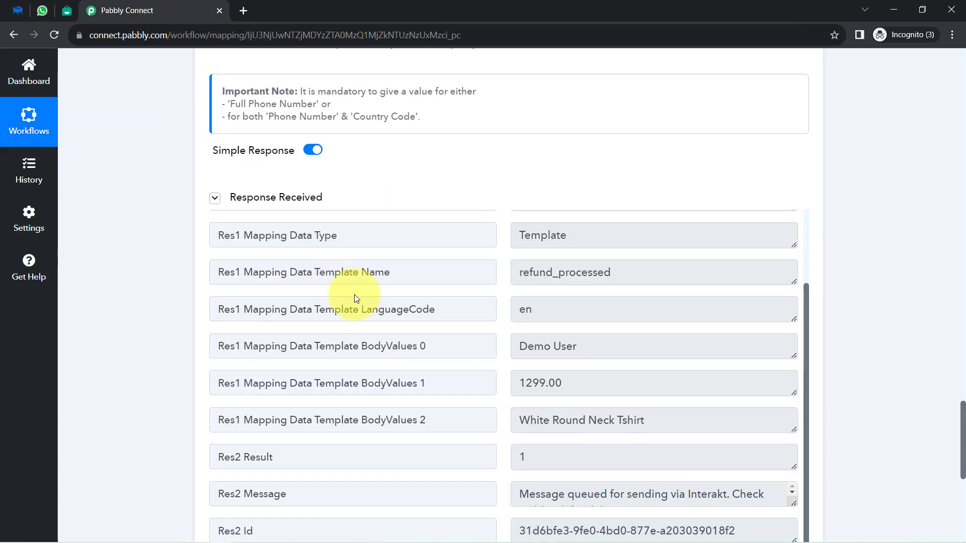
# Replace the mapped Customer Phone Number in Full Phone Number with the test recipient's phone number and resend the test request.
pyautogui.scroll(2, 140, 257)
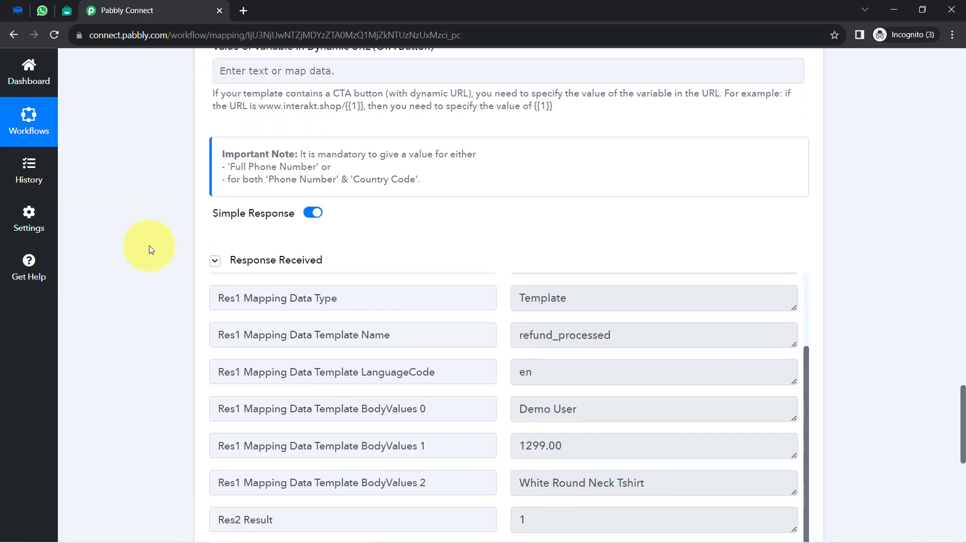
pyautogui.scroll(8, 149, 246)
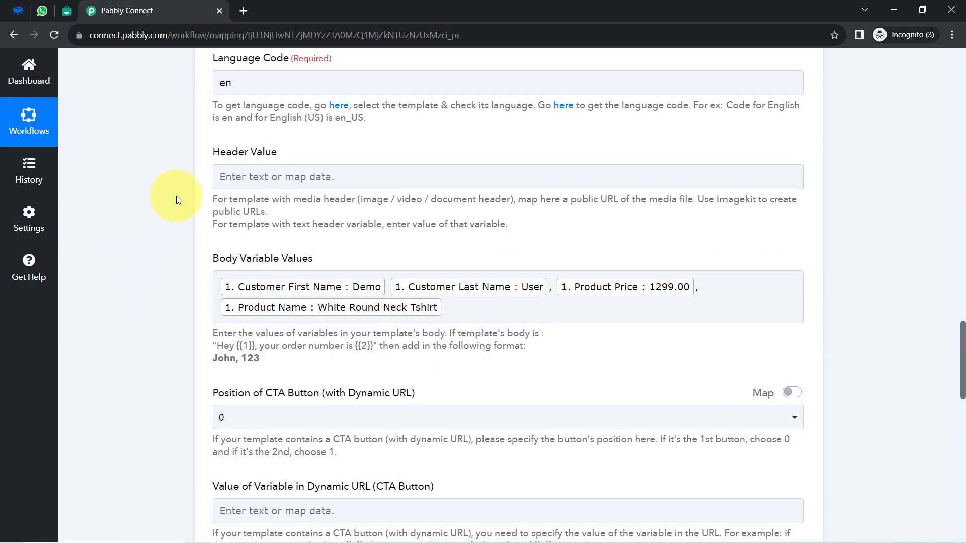
pyautogui.scroll(5, 176, 200)
pyautogui.click(476, 199)
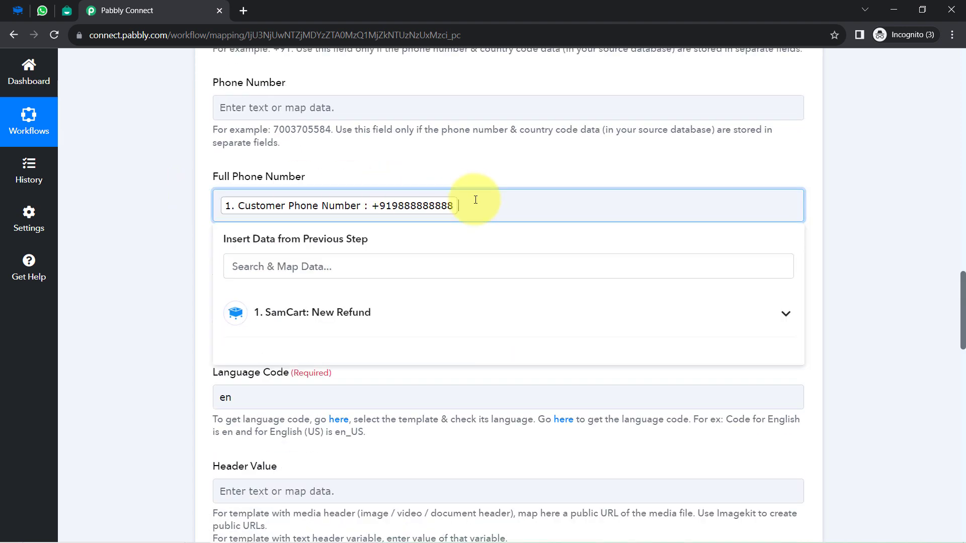
pyautogui.press('BackSpace')
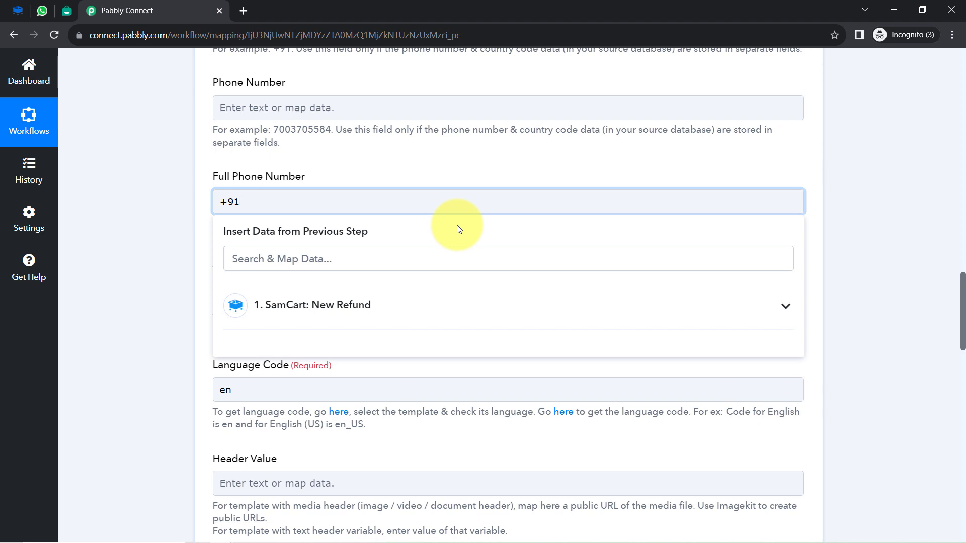
pyautogui.scroll(-10, 459, 230)
pyautogui.click(253, 411)
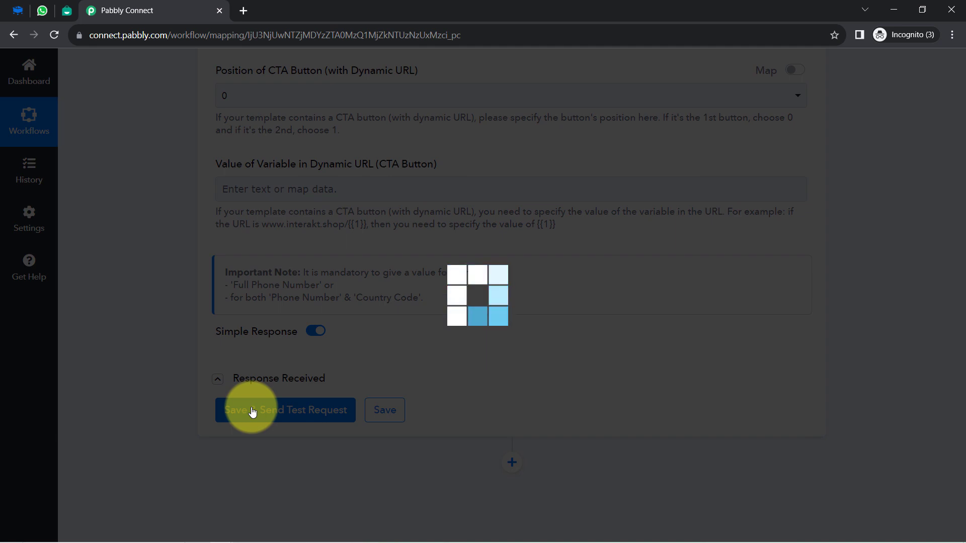
# Reload WhatsApp Web, open the Pabbly Team - Interakt chat and read through the refund message.
pyautogui.click(47, 14)
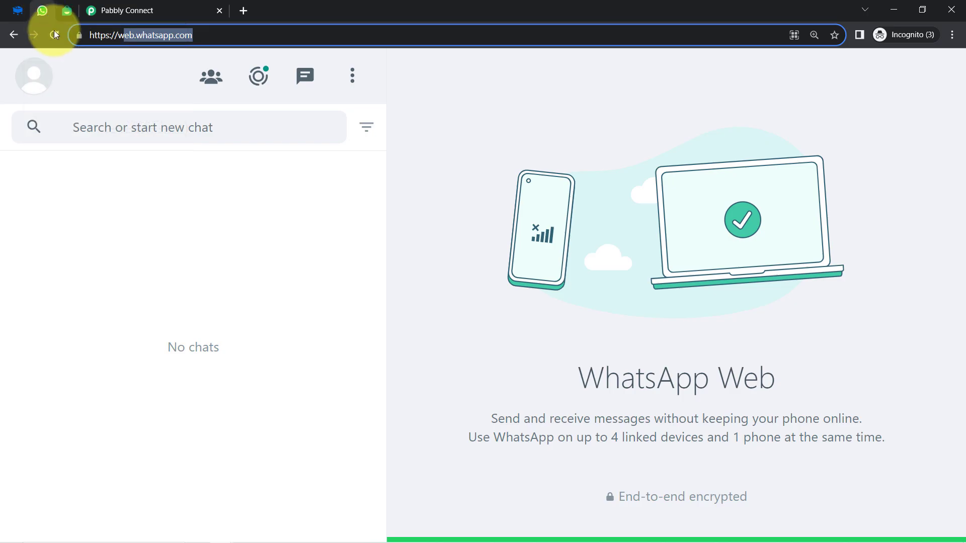
pyautogui.click(54, 34)
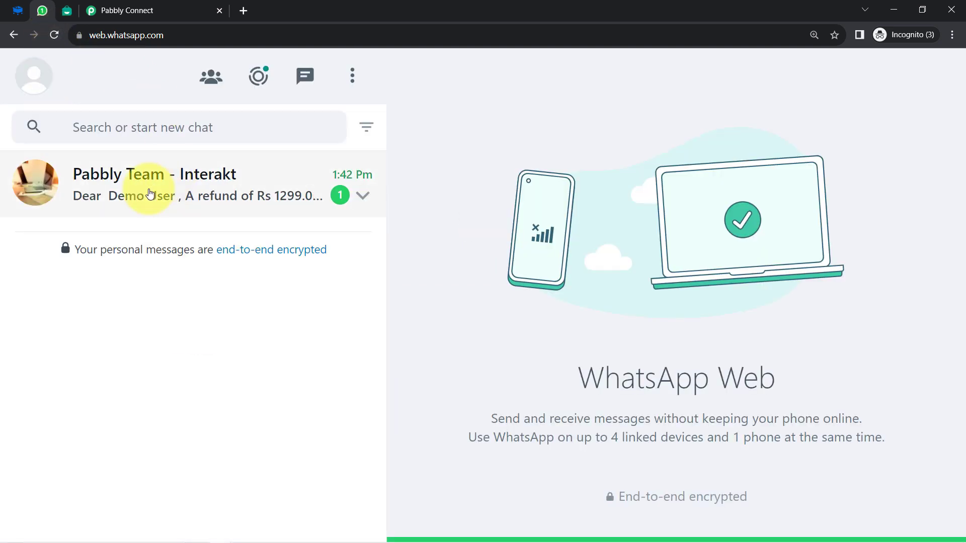
pyautogui.click(150, 193)
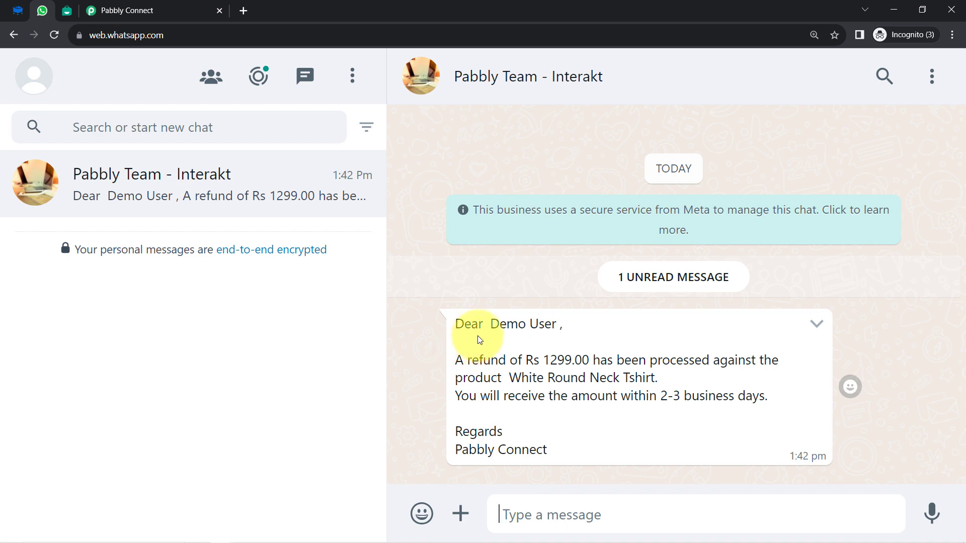
pyautogui.moveTo(465, 324); pyautogui.dragTo(564, 323)
pyautogui.moveTo(479, 360); pyautogui.dragTo(643, 378)
pyautogui.moveTo(485, 395); pyautogui.dragTo(730, 406)
pyautogui.moveTo(605, 449); pyautogui.dragTo(598, 435)
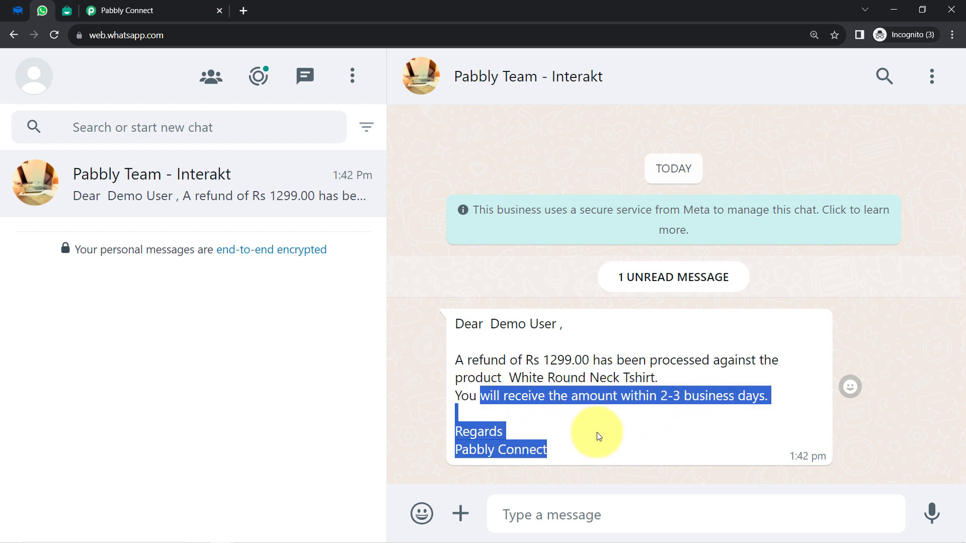
pyautogui.click(546, 436)
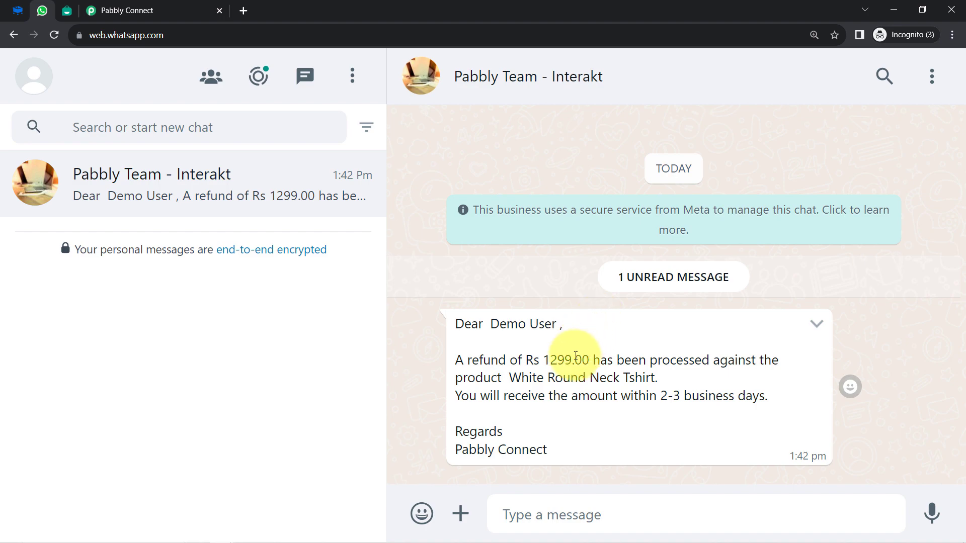
# Switch back to Pabbly Connect and collapse the SamCart trigger and the Interakt action.
pyautogui.click(98, 11)
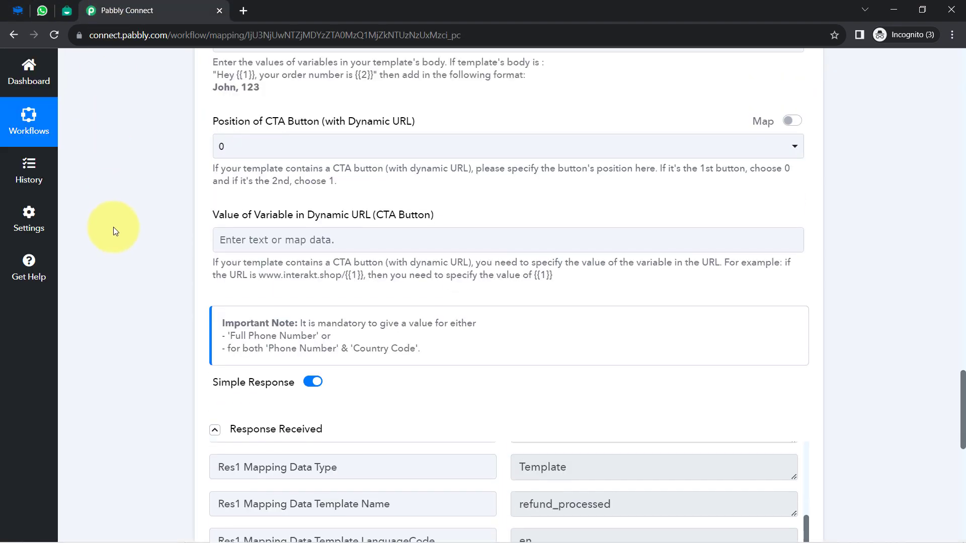
pyautogui.scroll(20, 114, 227)
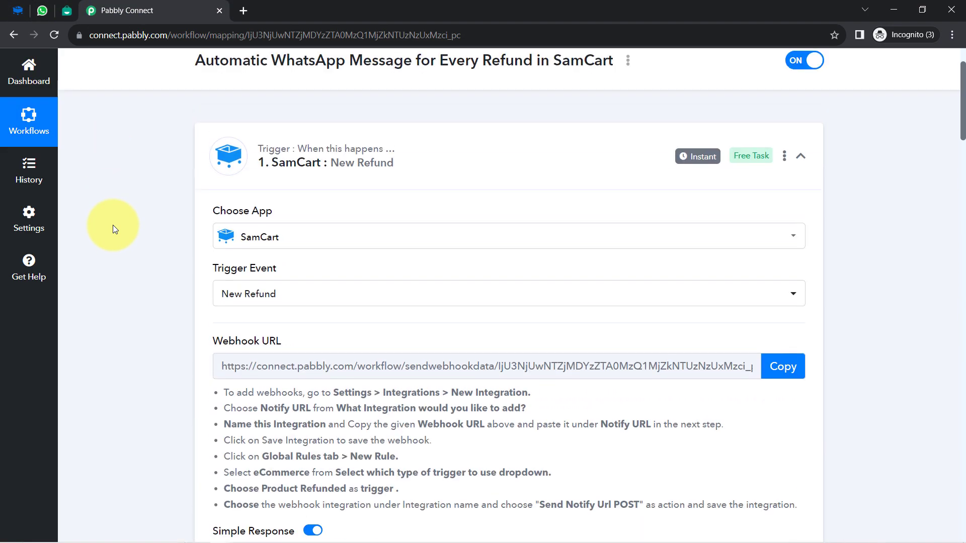
pyautogui.scroll(2, 113, 225)
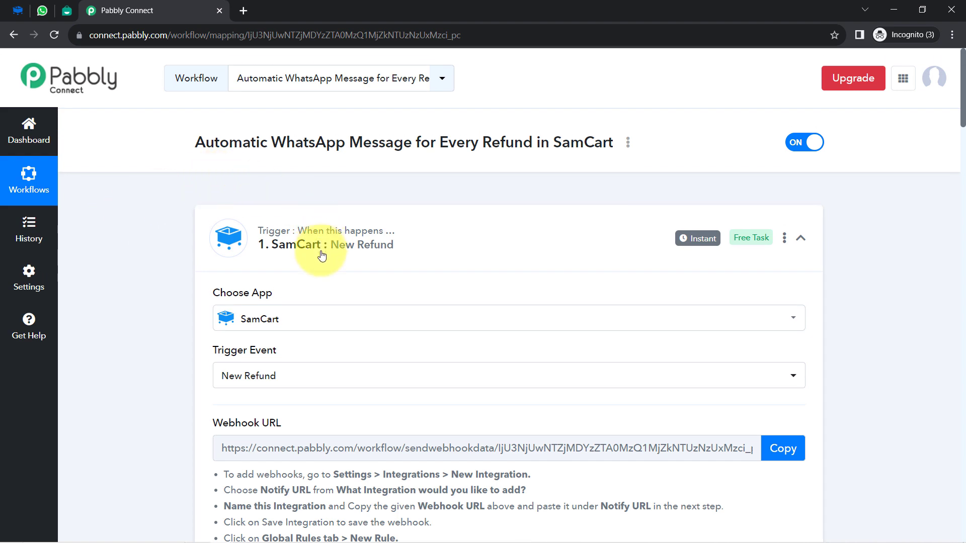
pyautogui.click(264, 252)
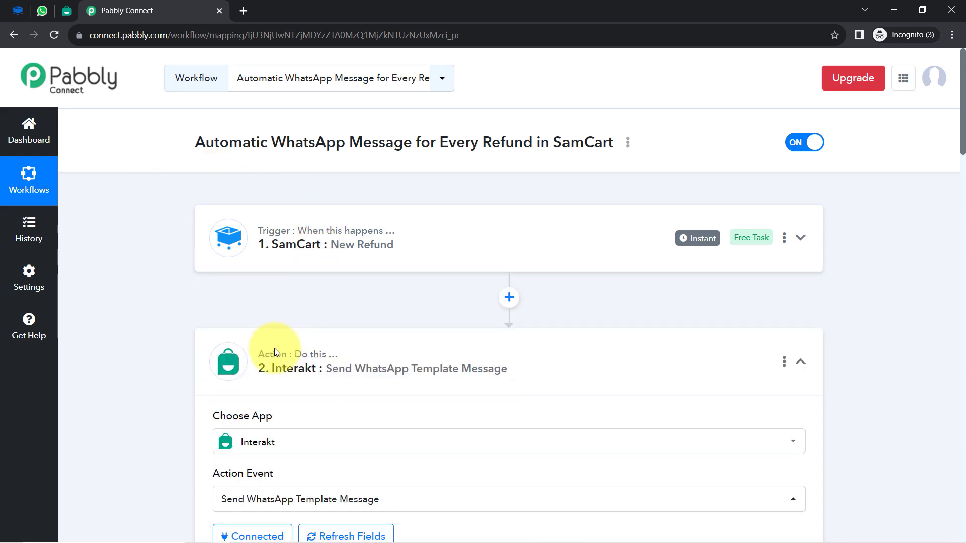
pyautogui.scroll(-3, 249, 327)
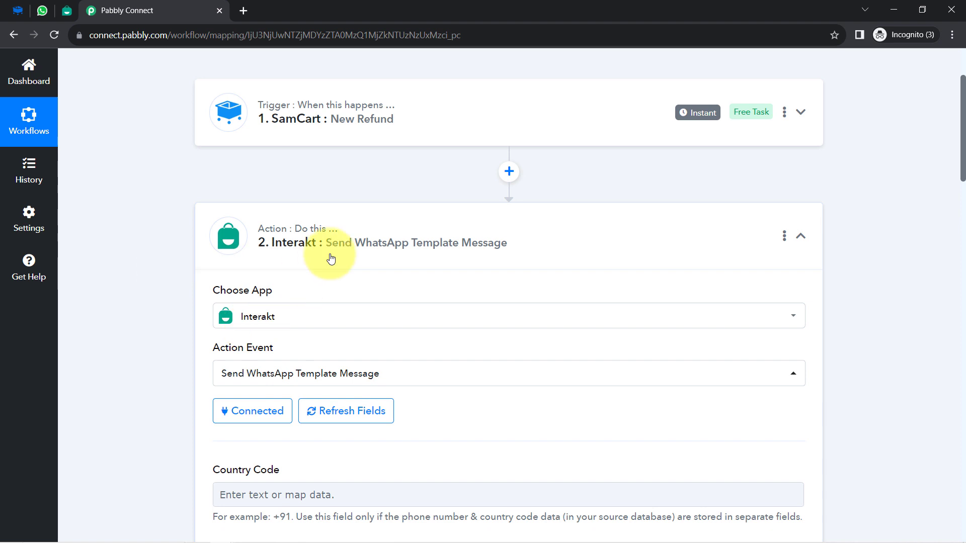
pyautogui.click(333, 254)
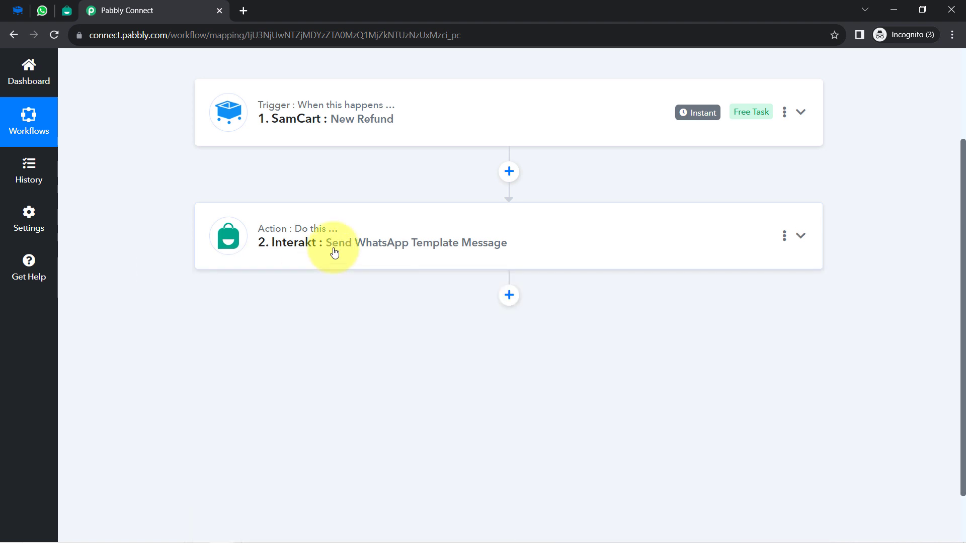
pyautogui.scroll(3, 334, 254)
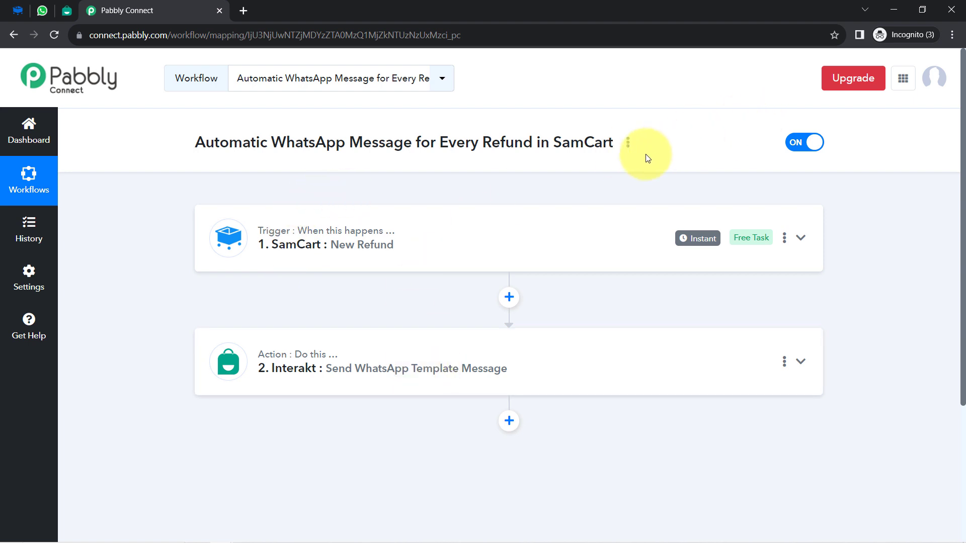
# Copy the share link of the Automatic WhatsApp Message for Every Refund in SamCart workflow and close the sharing dialog.
pyautogui.click(628, 143)
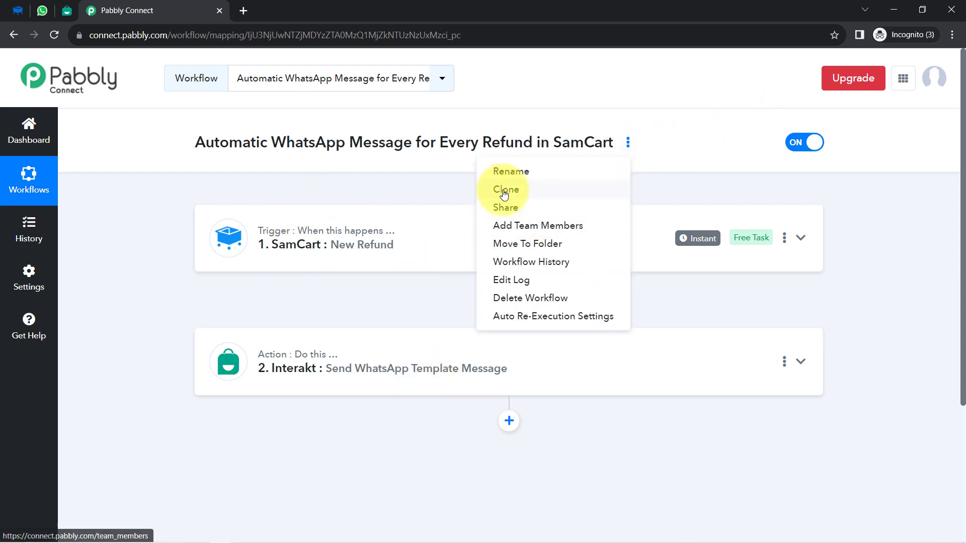
pyautogui.click(503, 208)
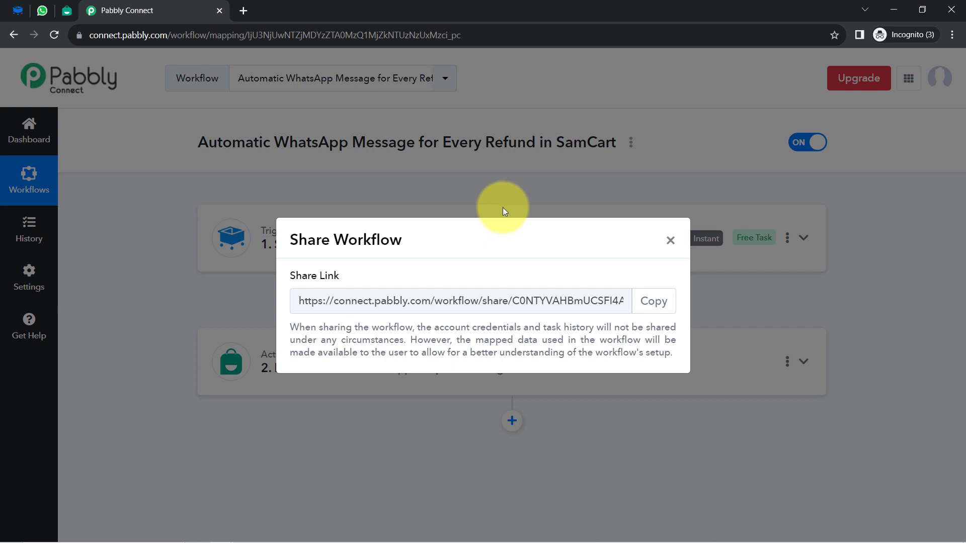
pyautogui.click(651, 301)
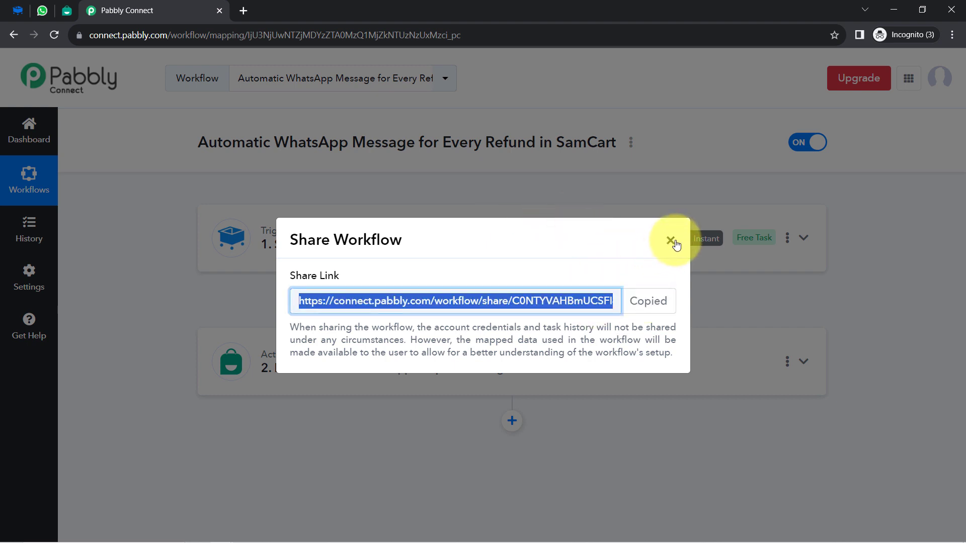
pyautogui.click(675, 244)
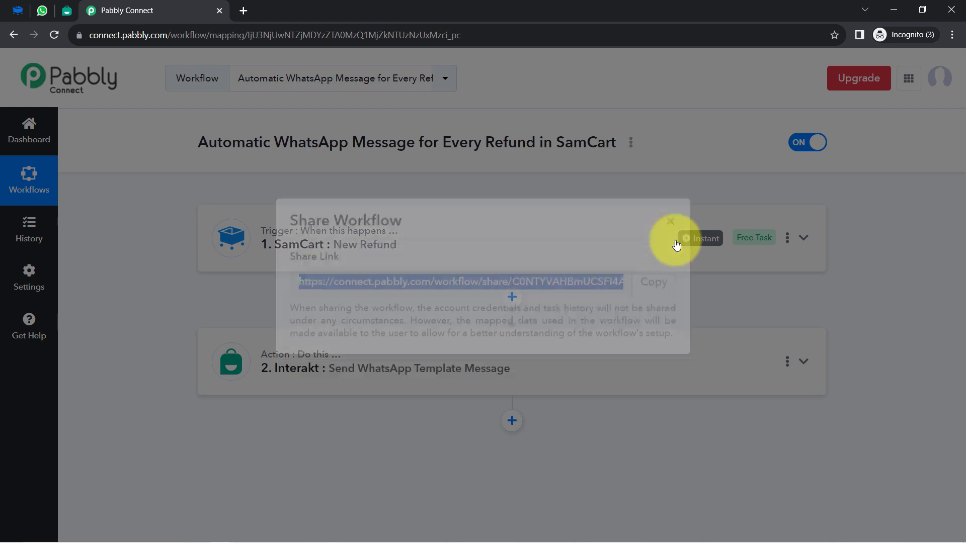